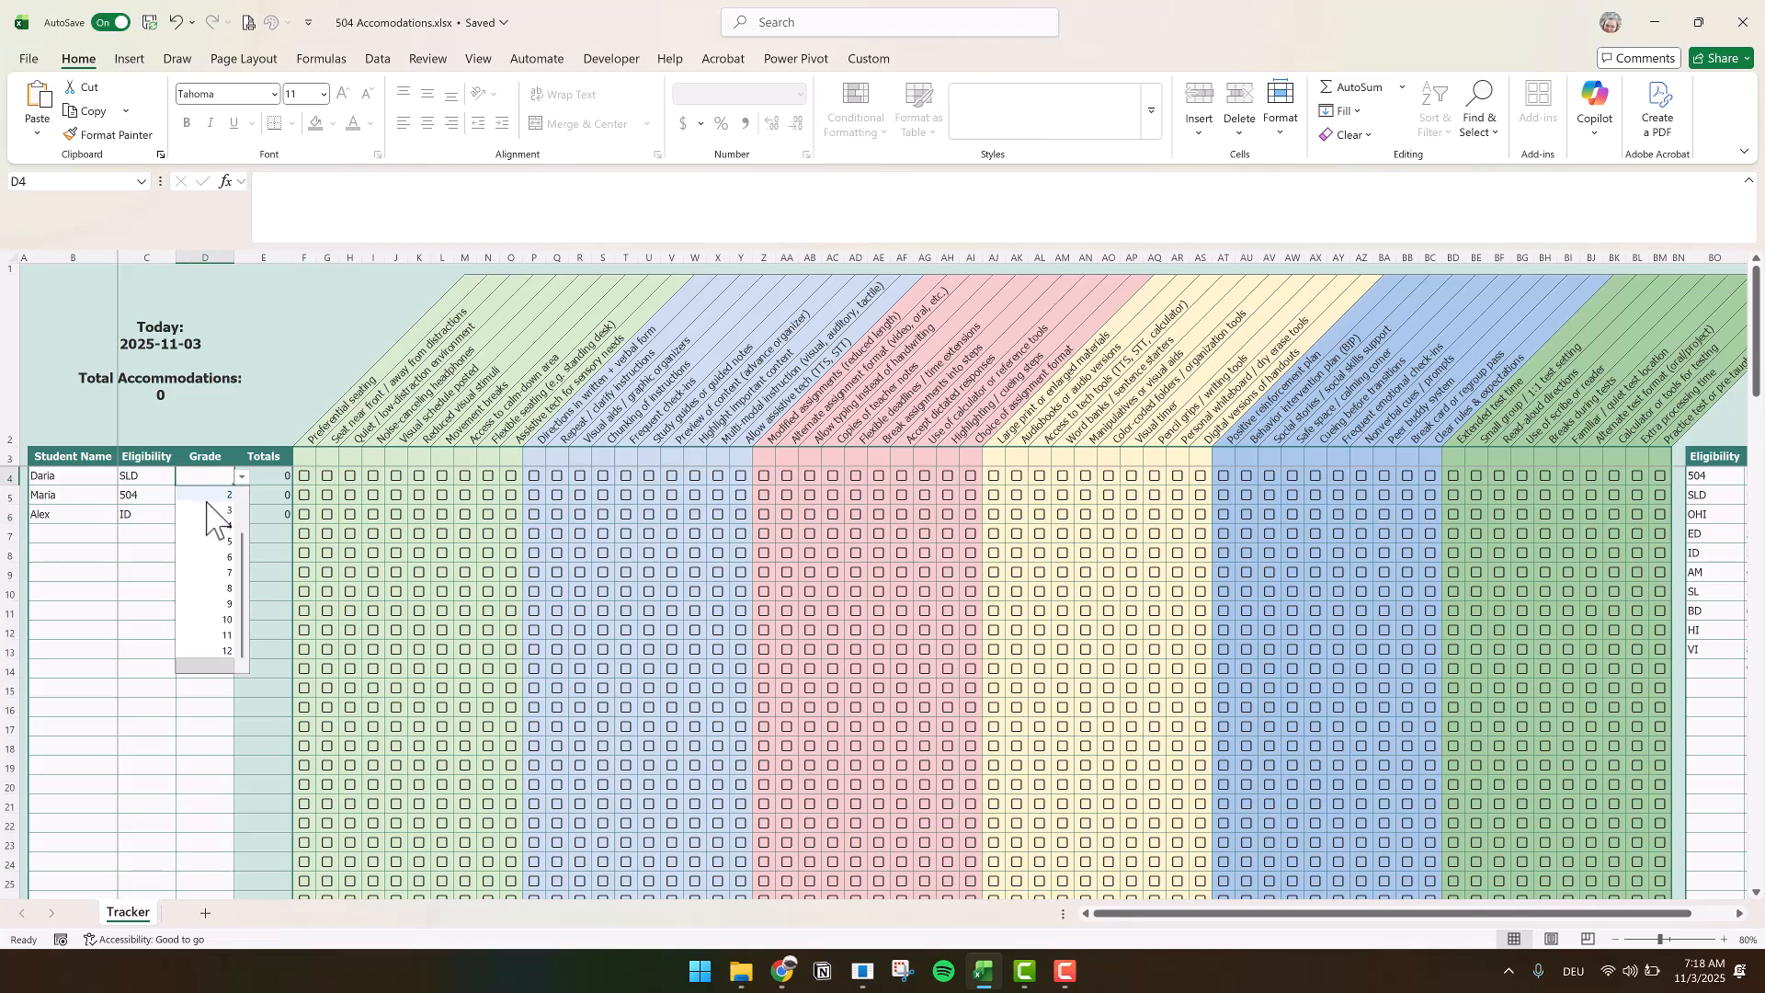
Set the grades of the three listed students in D4:D6 to 8, 12 and 7
{"action": "left_click", "coordinate": [189, 499]}
{"action": "left_click", "coordinate": [188, 499]}
{"action": "key", "text": "alt+Down"}
{"action": "left_click", "coordinate": [210, 670]}
{"action": "left_click", "coordinate": [199, 514]}
{"action": "left_click", "coordinate": [241, 515]}
{"action": "left_click", "coordinate": [217, 614]}
Check the accommodation boxes F4:H4 for the first student, H5, I5 and K5 for the second, and P6:R6 for the third
{"action": "left_click", "coordinate": [307, 478]}
{"action": "left_click", "coordinate": [328, 478]}
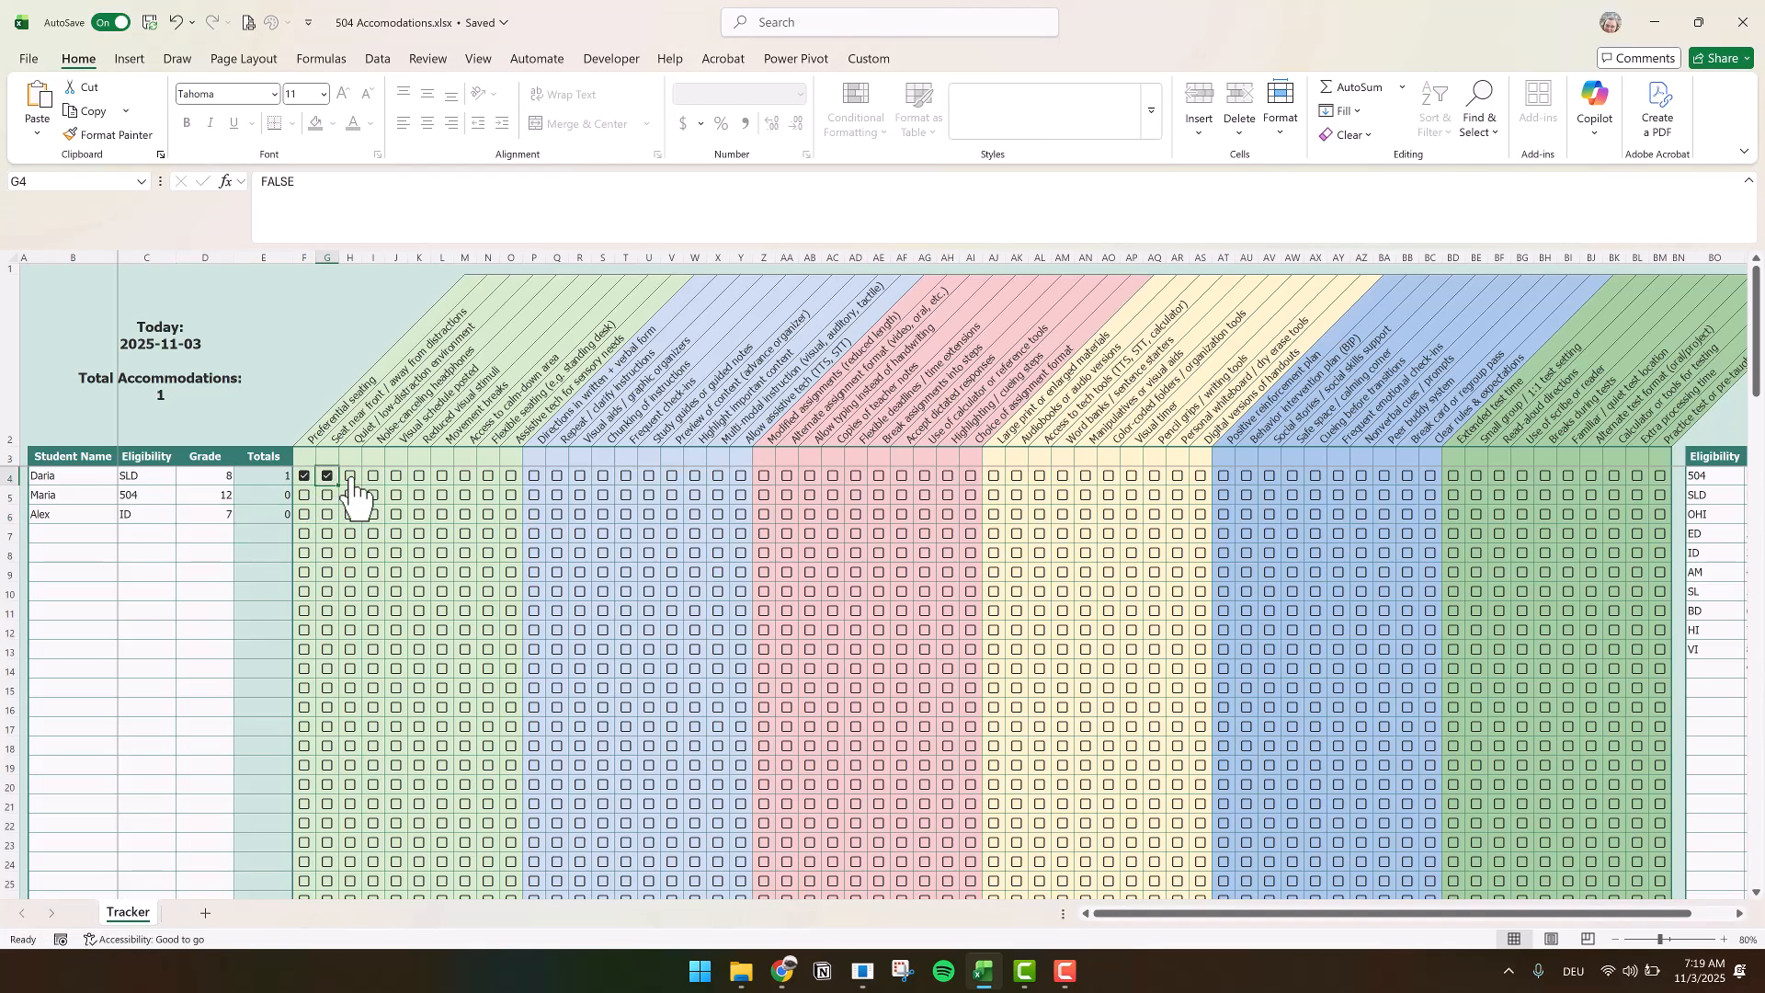
{"action": "left_click", "coordinate": [351, 494]}
{"action": "left_click", "coordinate": [373, 494]}
{"action": "left_click", "coordinate": [419, 494]}
{"action": "left_click", "coordinate": [535, 514]}
{"action": "left_click", "coordinate": [557, 514]}
{"action": "left_click", "coordinate": [580, 514]}
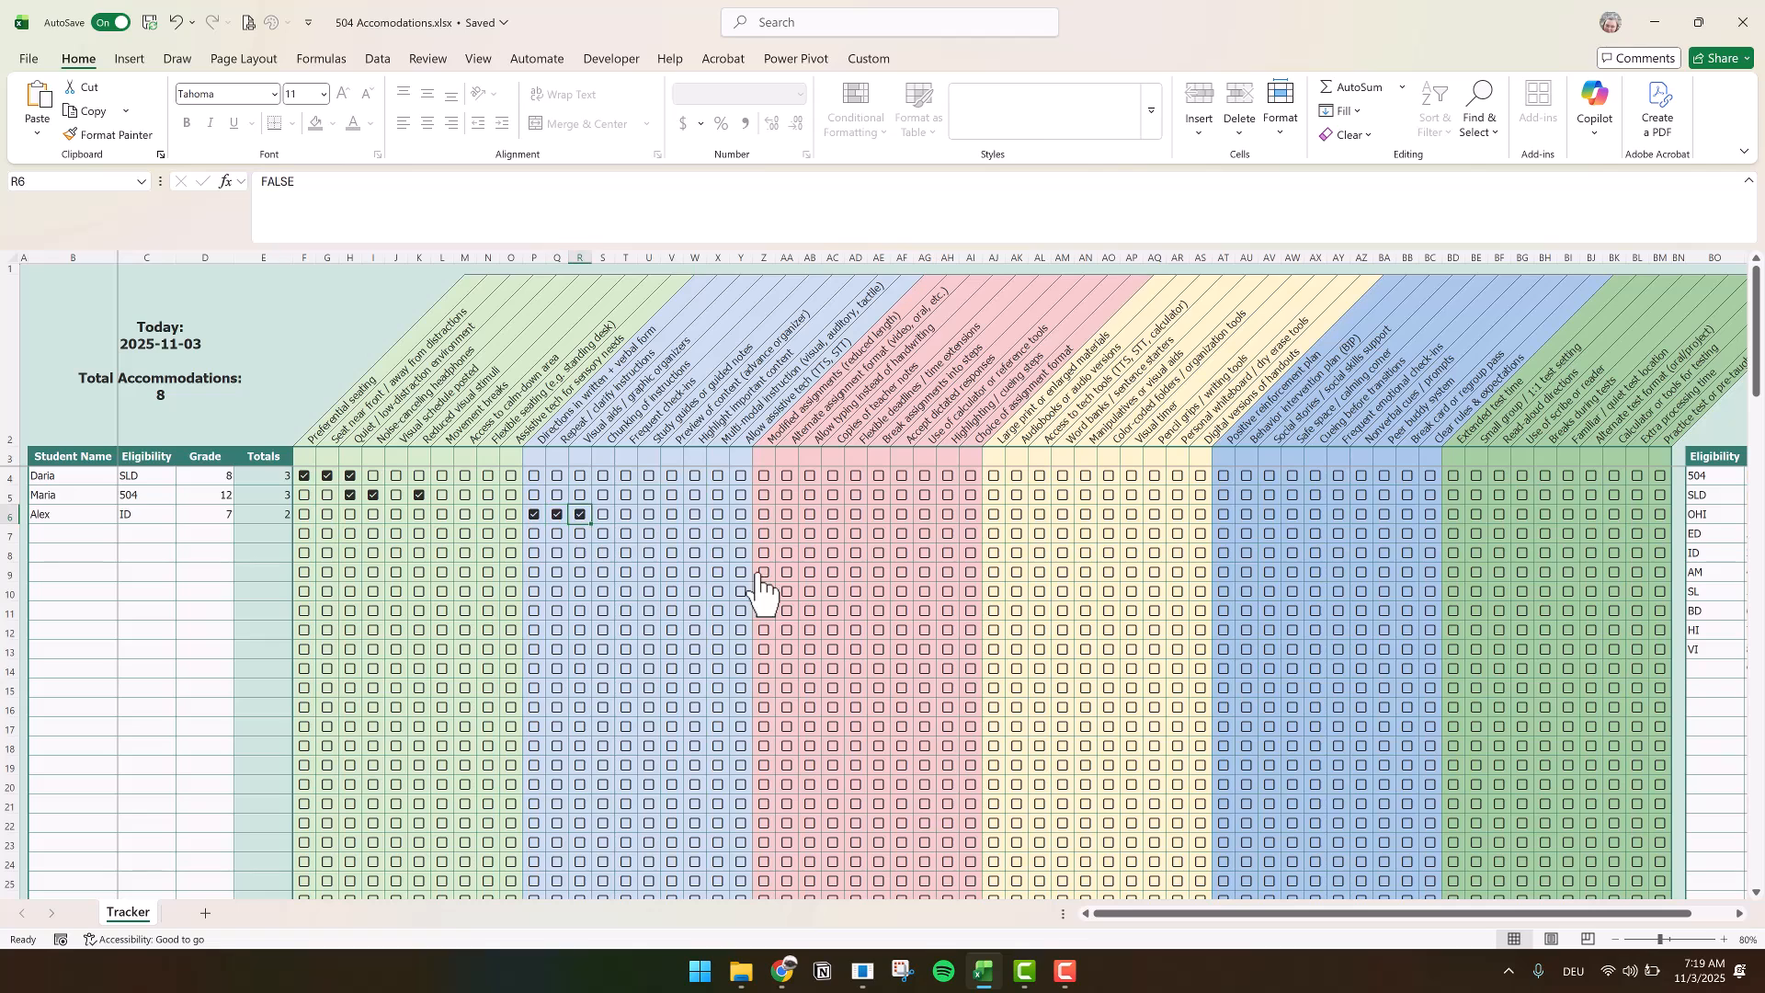
Add XXXX to the eligibility list in BO14 and choose it as the first student's eligibility in C4
{"action": "left_click", "coordinate": [1713, 671]}
{"action": "type", "text": "XXXX"}
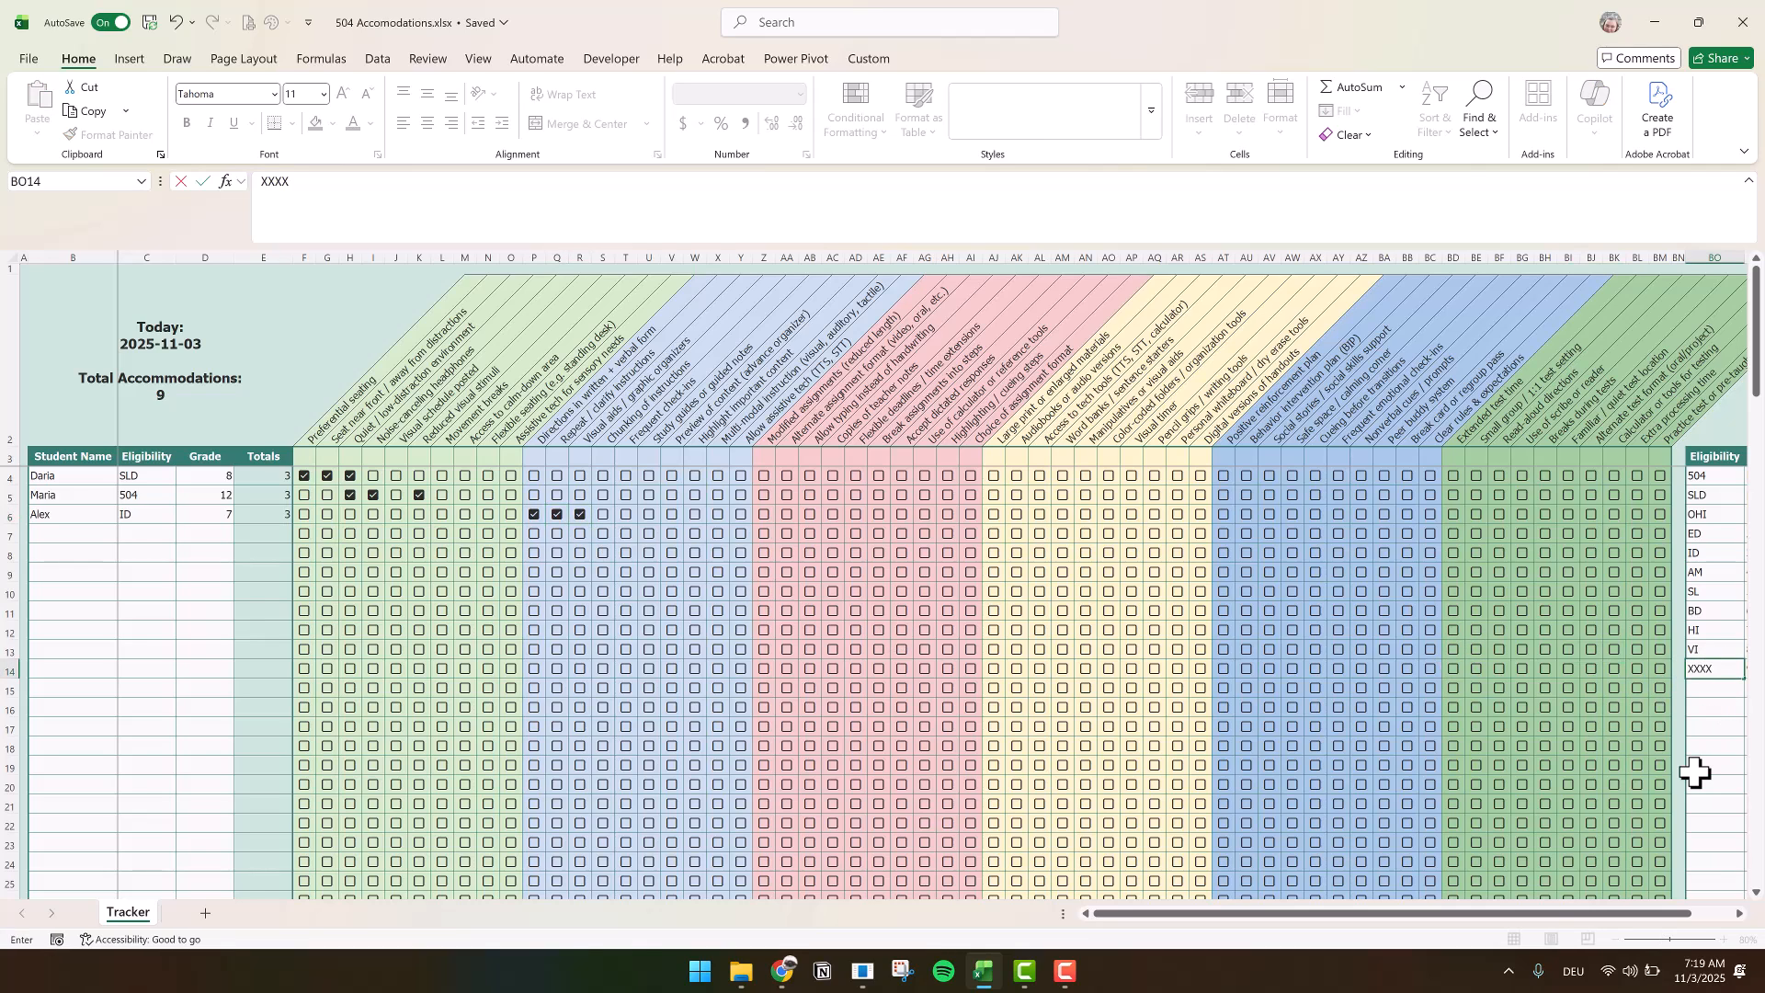
{"action": "left_click", "coordinate": [147, 475]}
{"action": "left_click", "coordinate": [183, 476]}
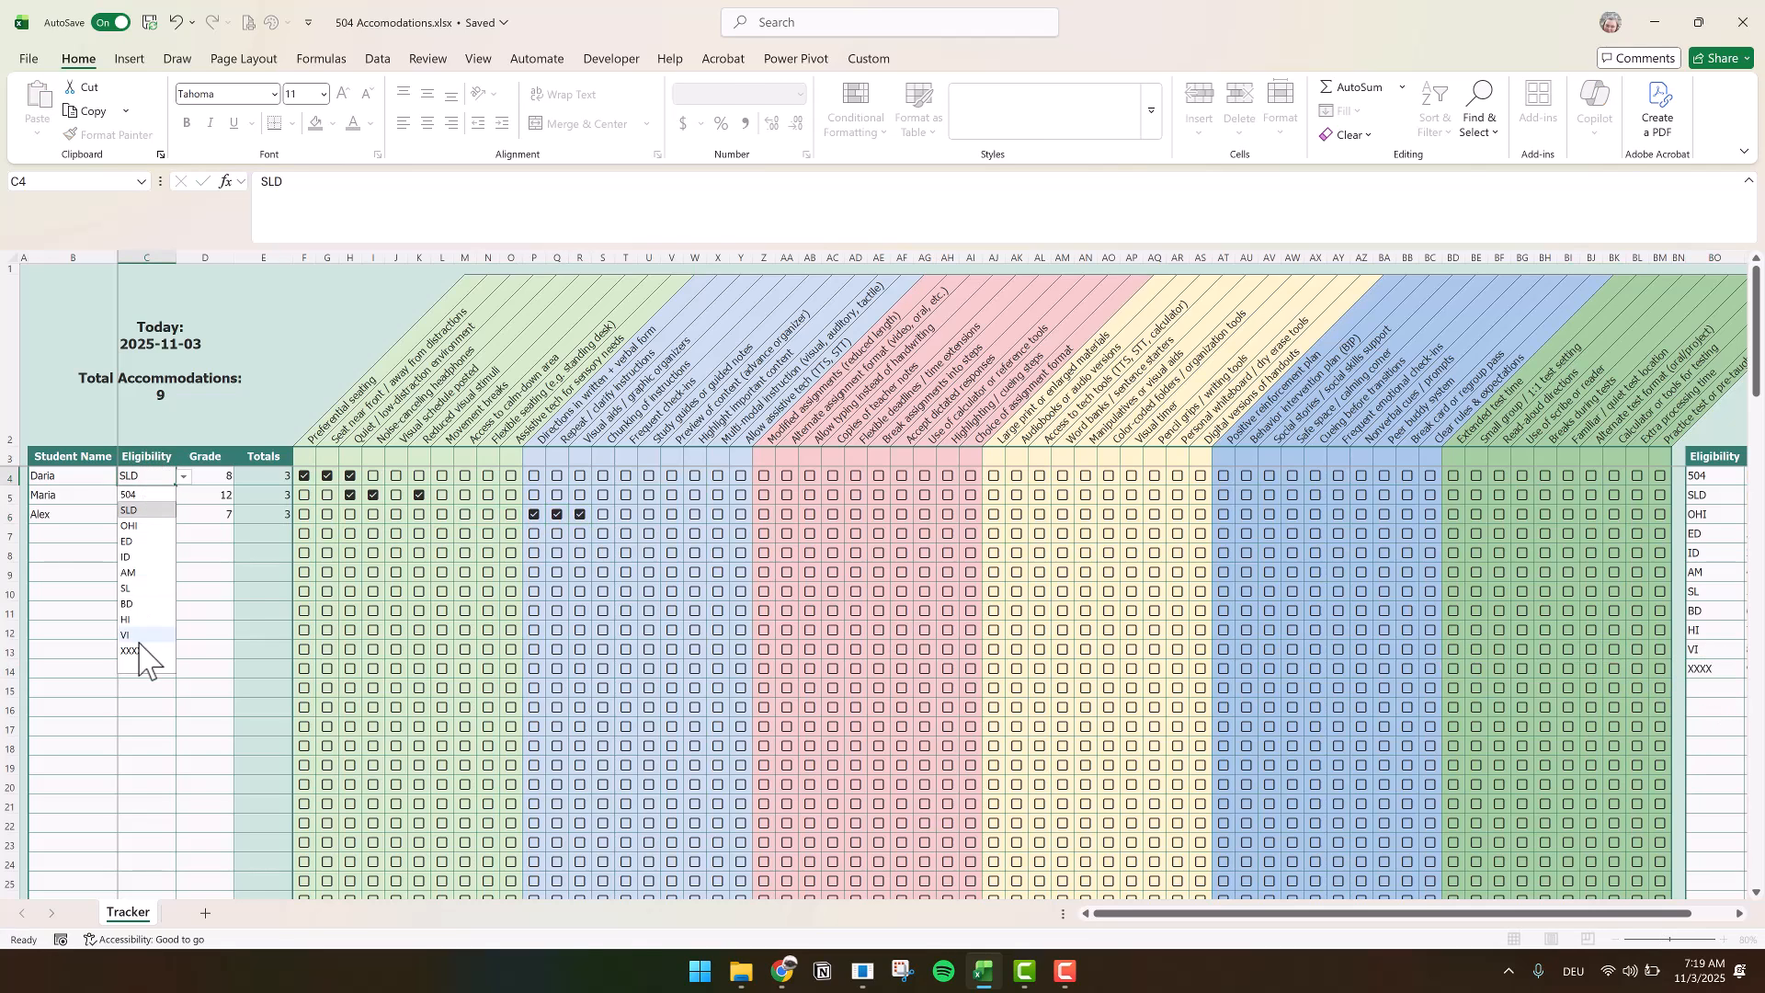
{"action": "left_click", "coordinate": [140, 651]}
{"action": "left_click", "coordinate": [147, 747]}
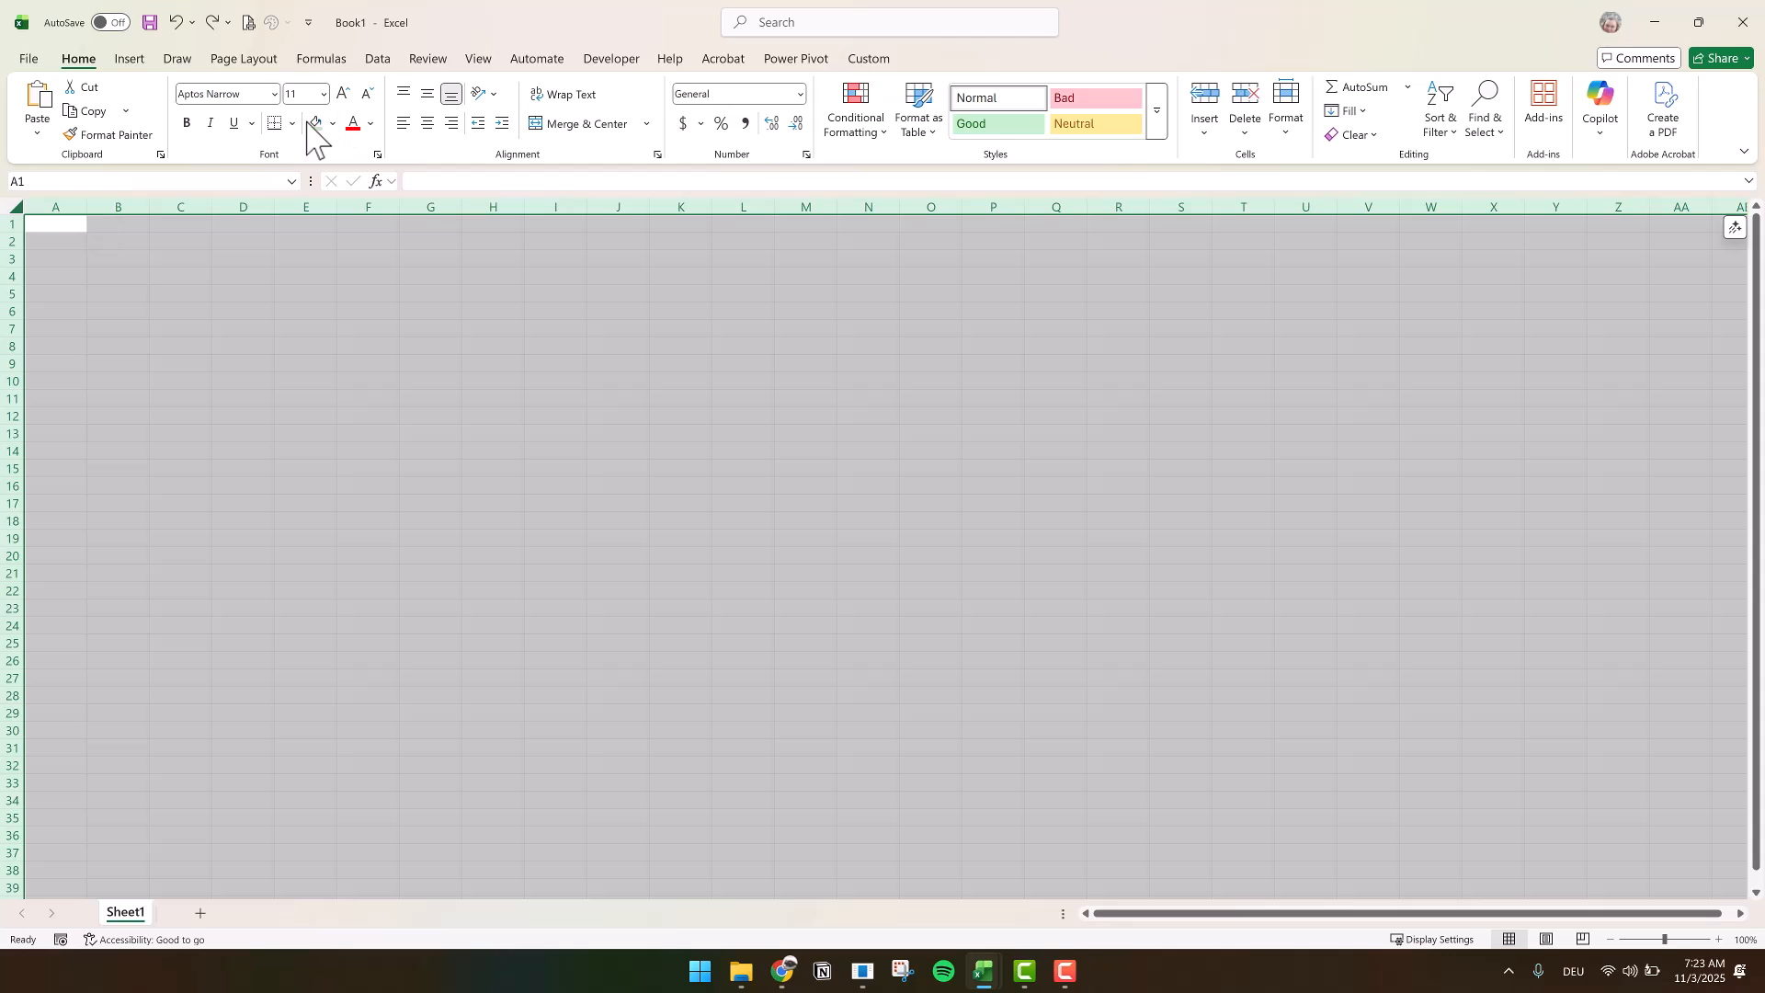
Fill the entire blank sheet with light green and increase the height of all rows
{"action": "left_click", "coordinate": [315, 124]}
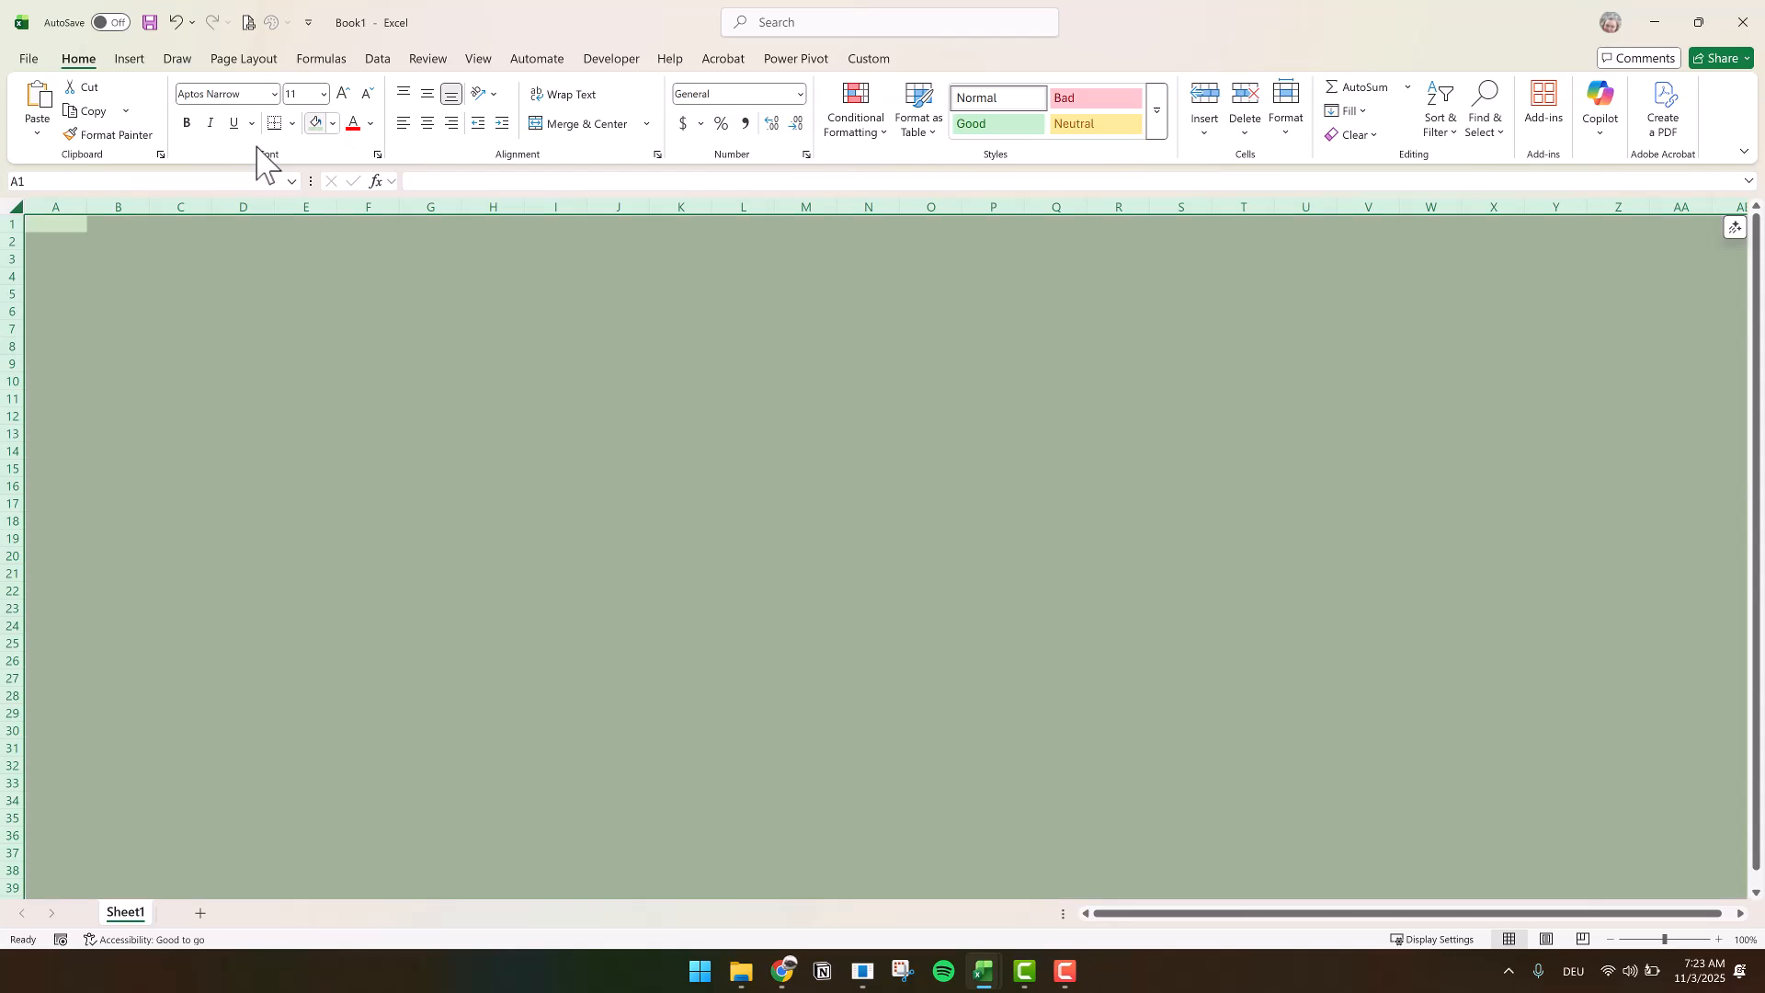
{"action": "left_click", "coordinate": [1290, 128]}
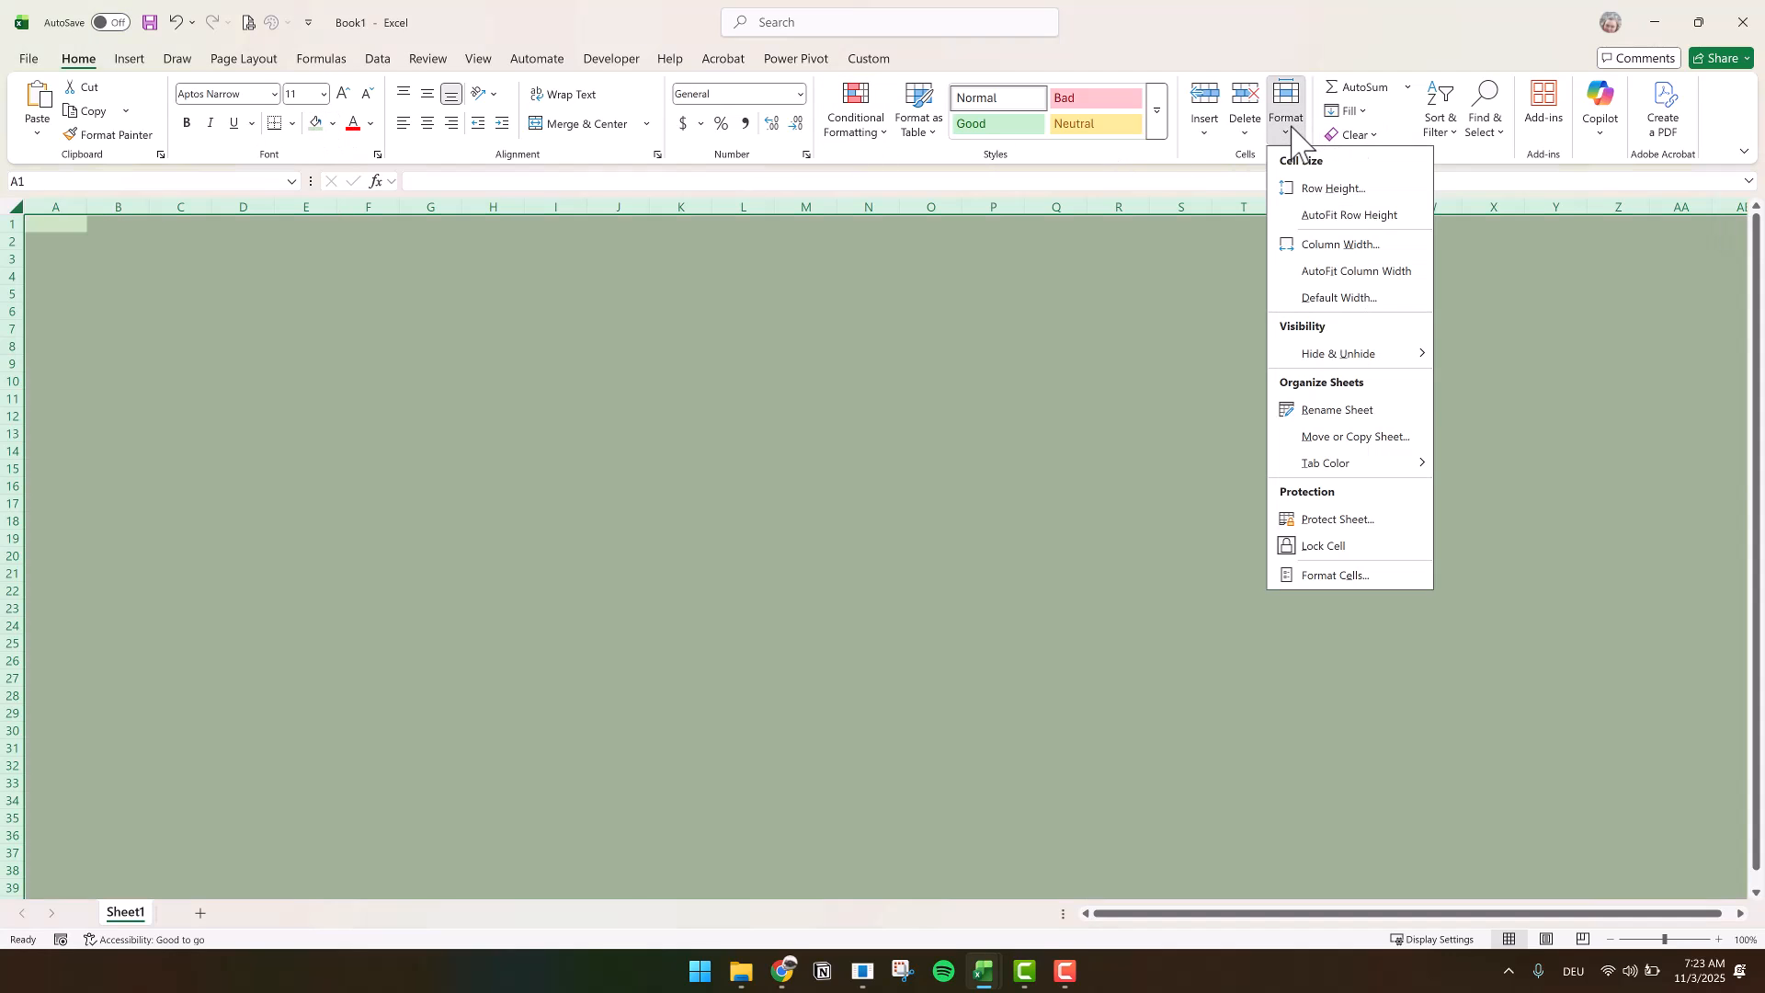
{"action": "left_click", "coordinate": [1313, 190]}
{"action": "type", "text": "20"}
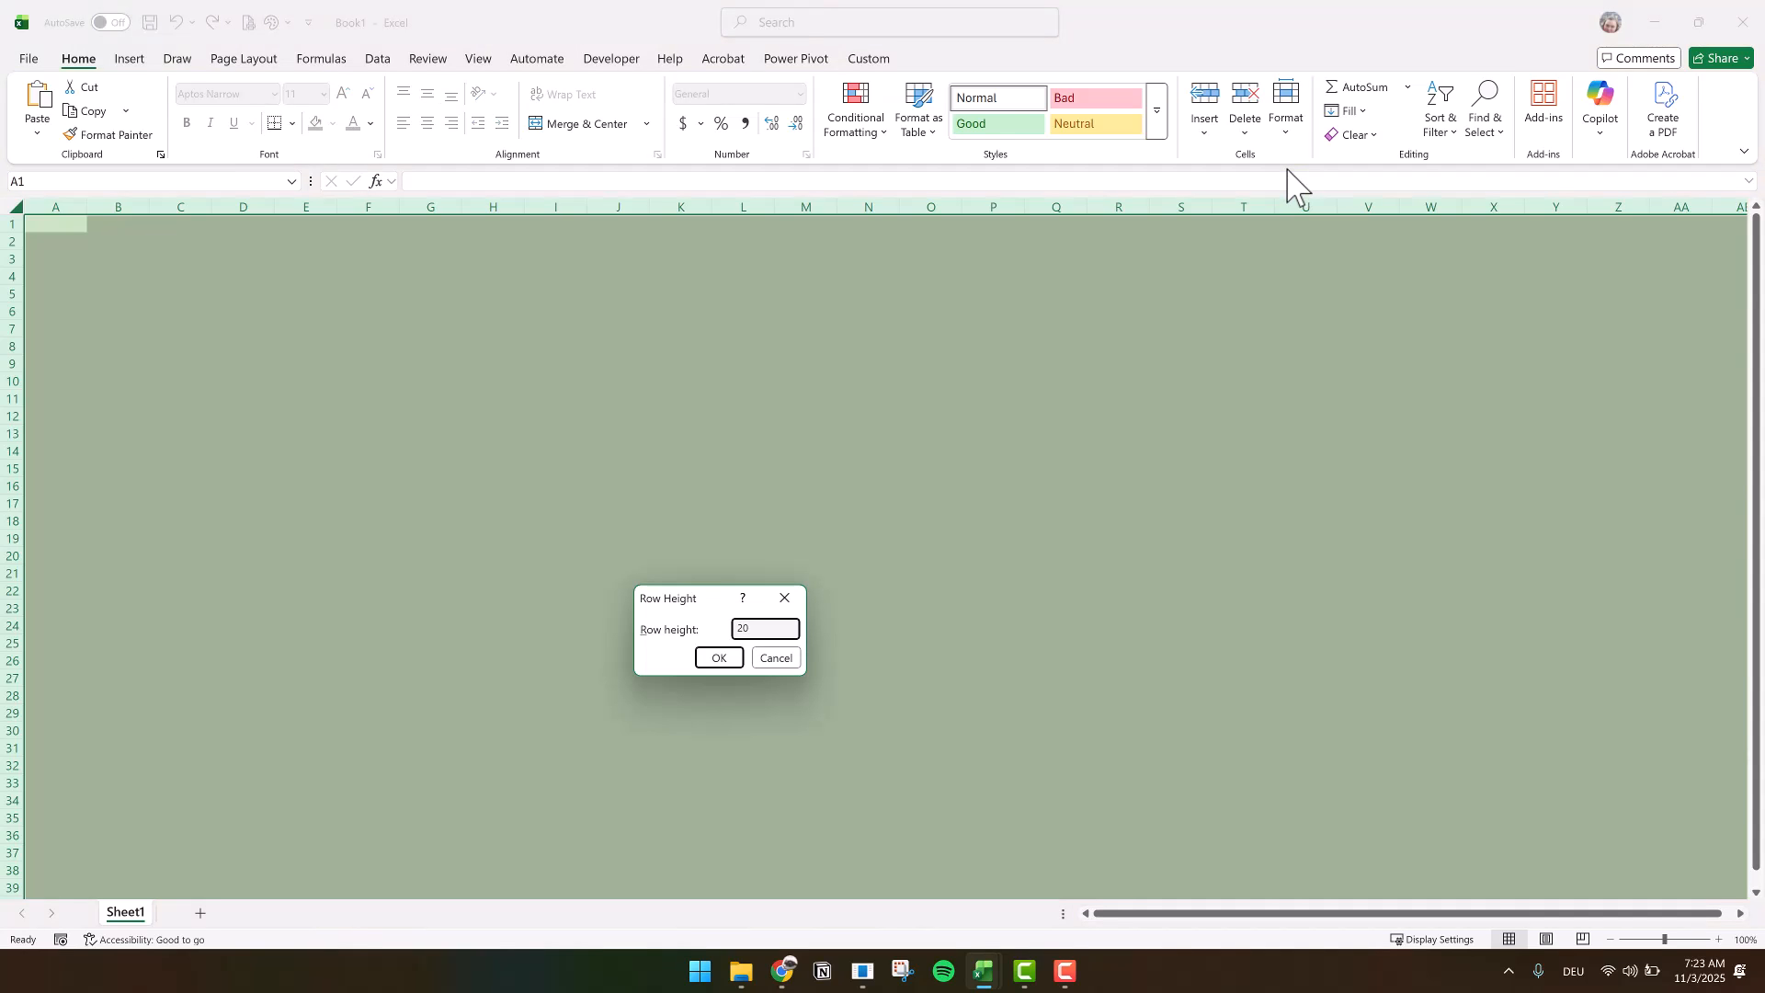
{"action": "key", "text": "Return"}
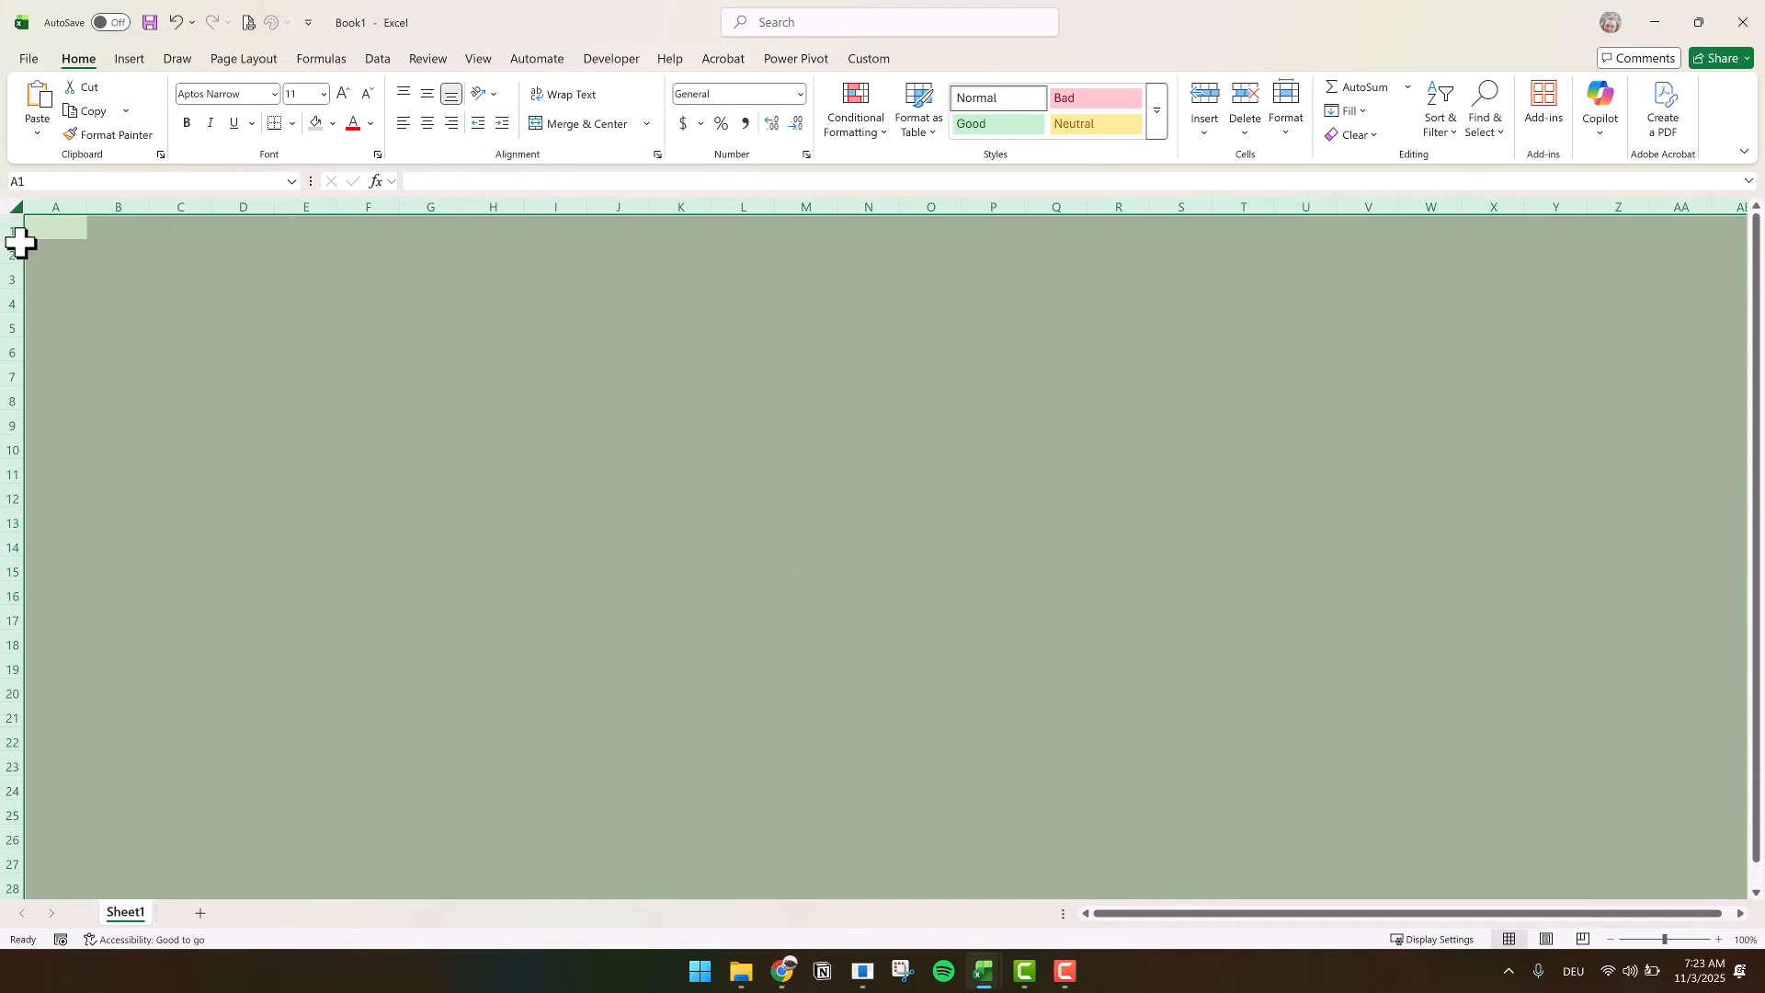
Set the height of row 2 to 200
{"action": "left_click", "coordinate": [13, 255]}
{"action": "right_click", "coordinate": [10, 255]}
{"action": "left_click", "coordinate": [80, 549]}
{"action": "type", "text": "200"}
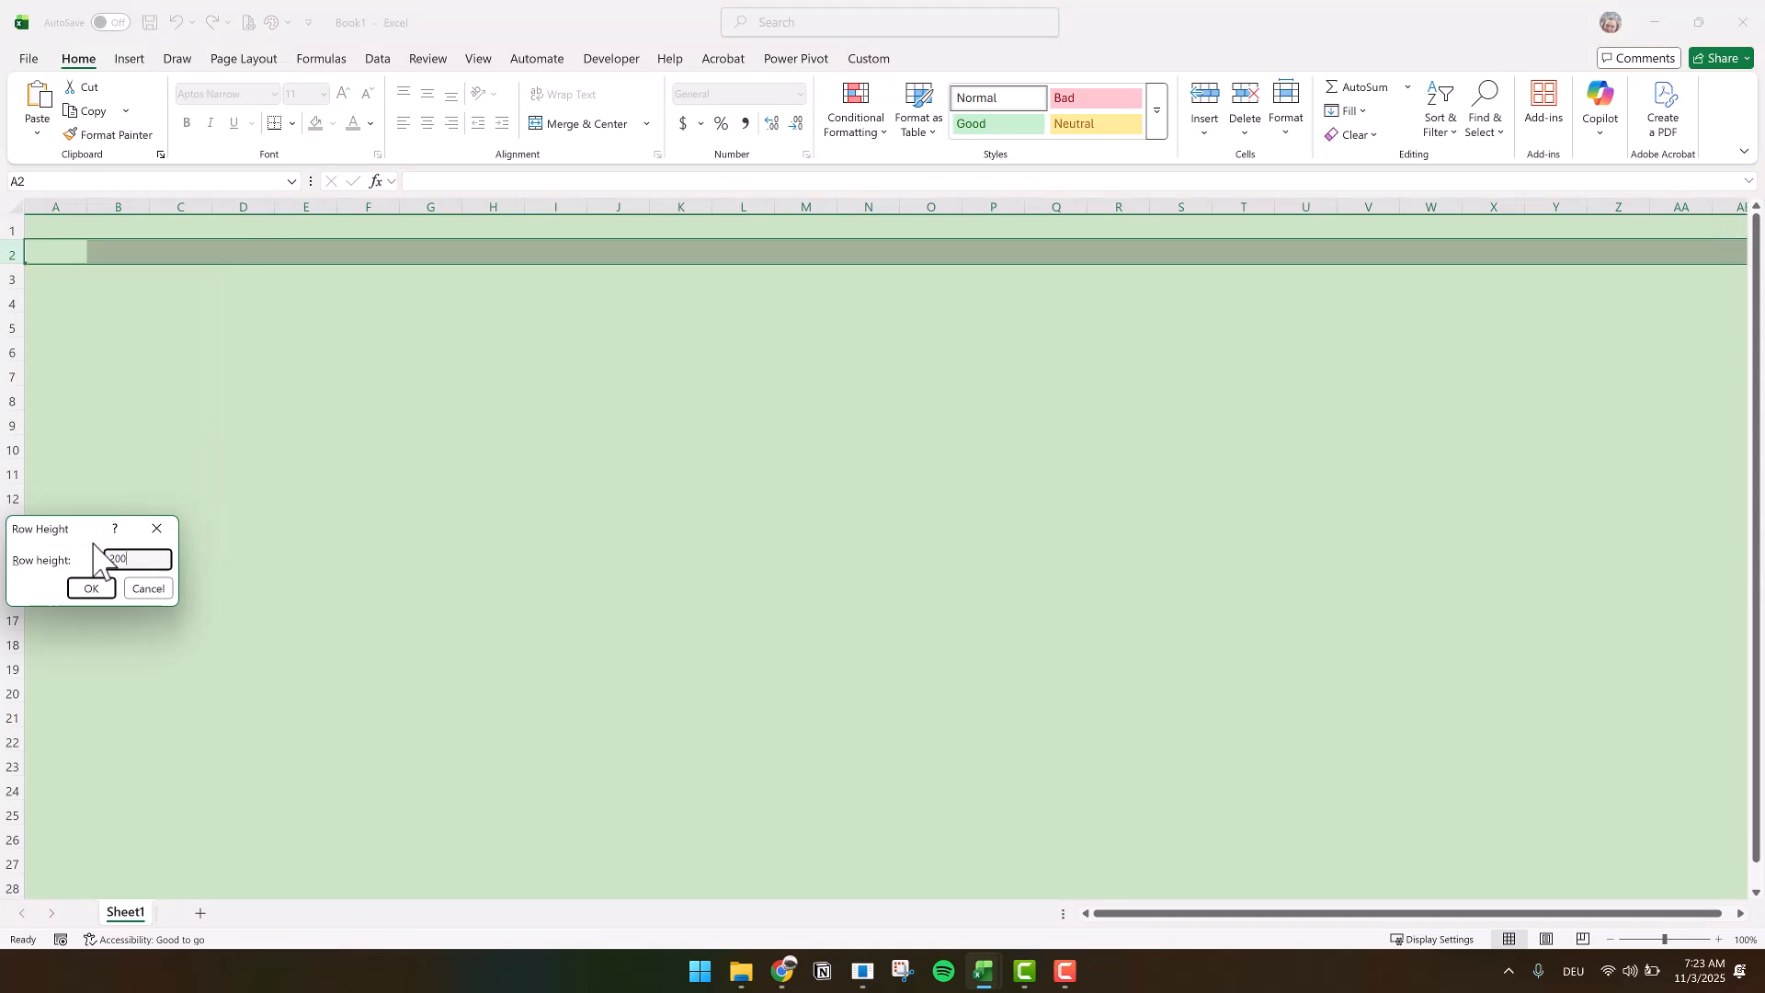
{"action": "left_click", "coordinate": [91, 588]}
Set the width of column A to 1
{"action": "left_click", "coordinate": [50, 197]}
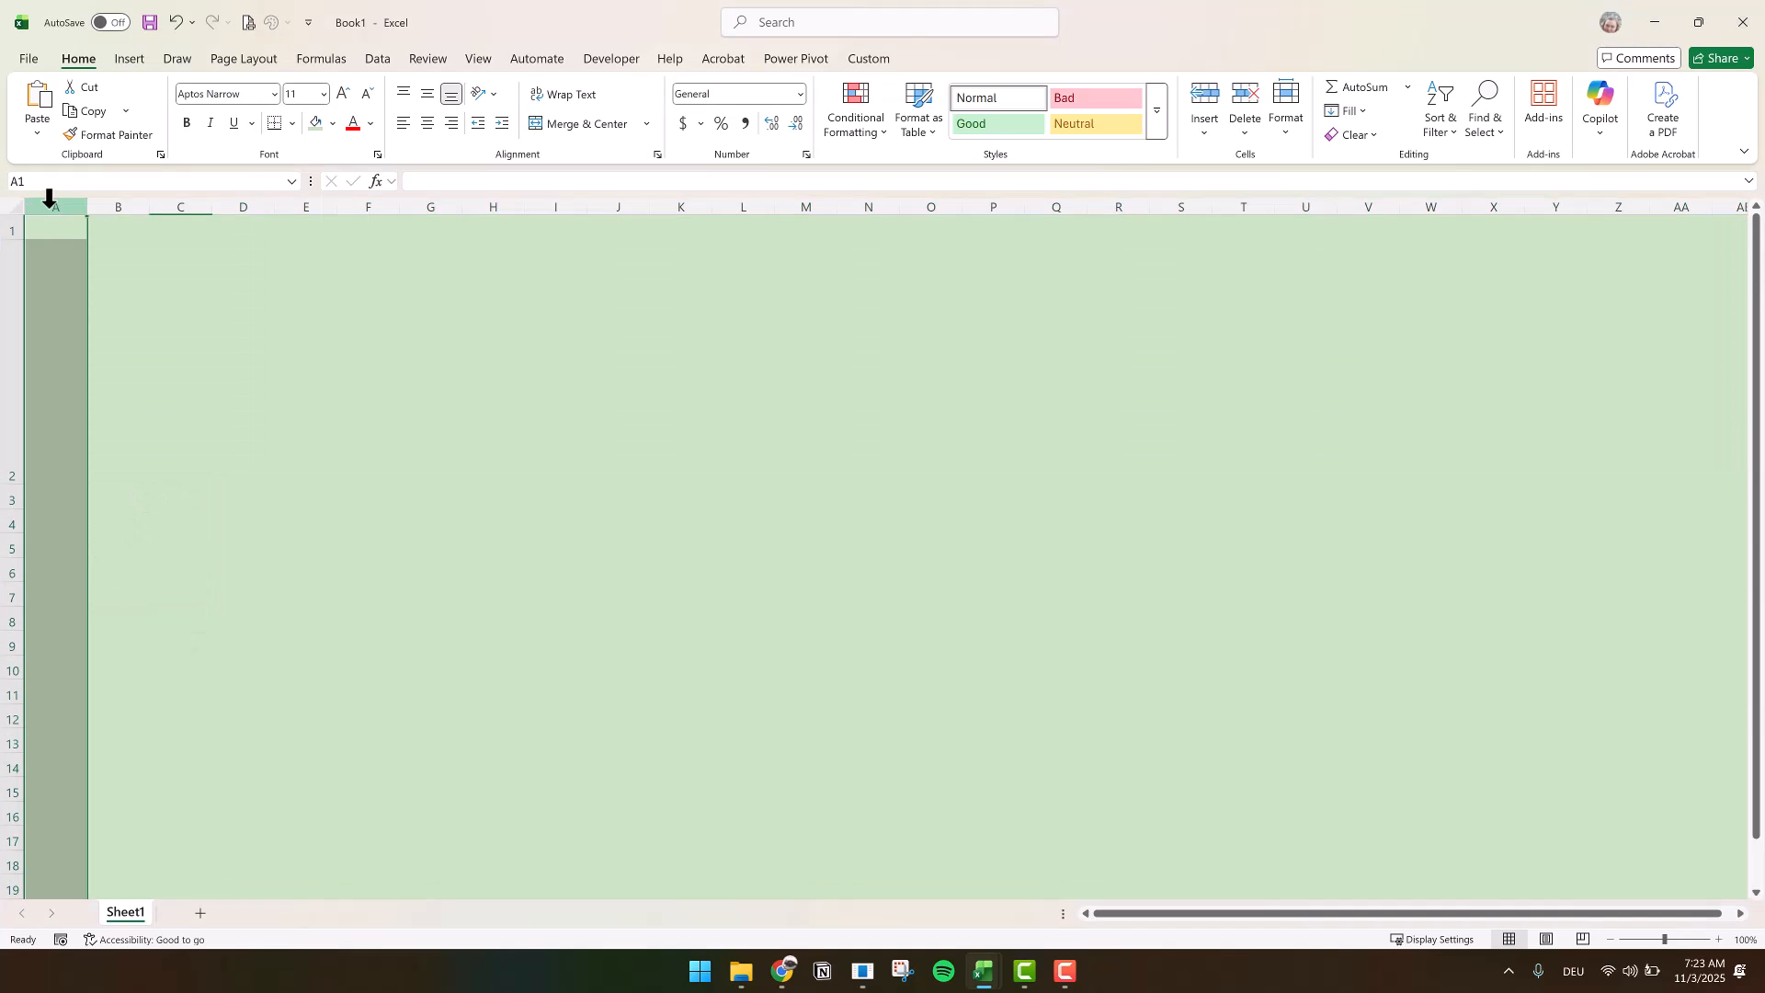
{"action": "right_click", "coordinate": [49, 197]}
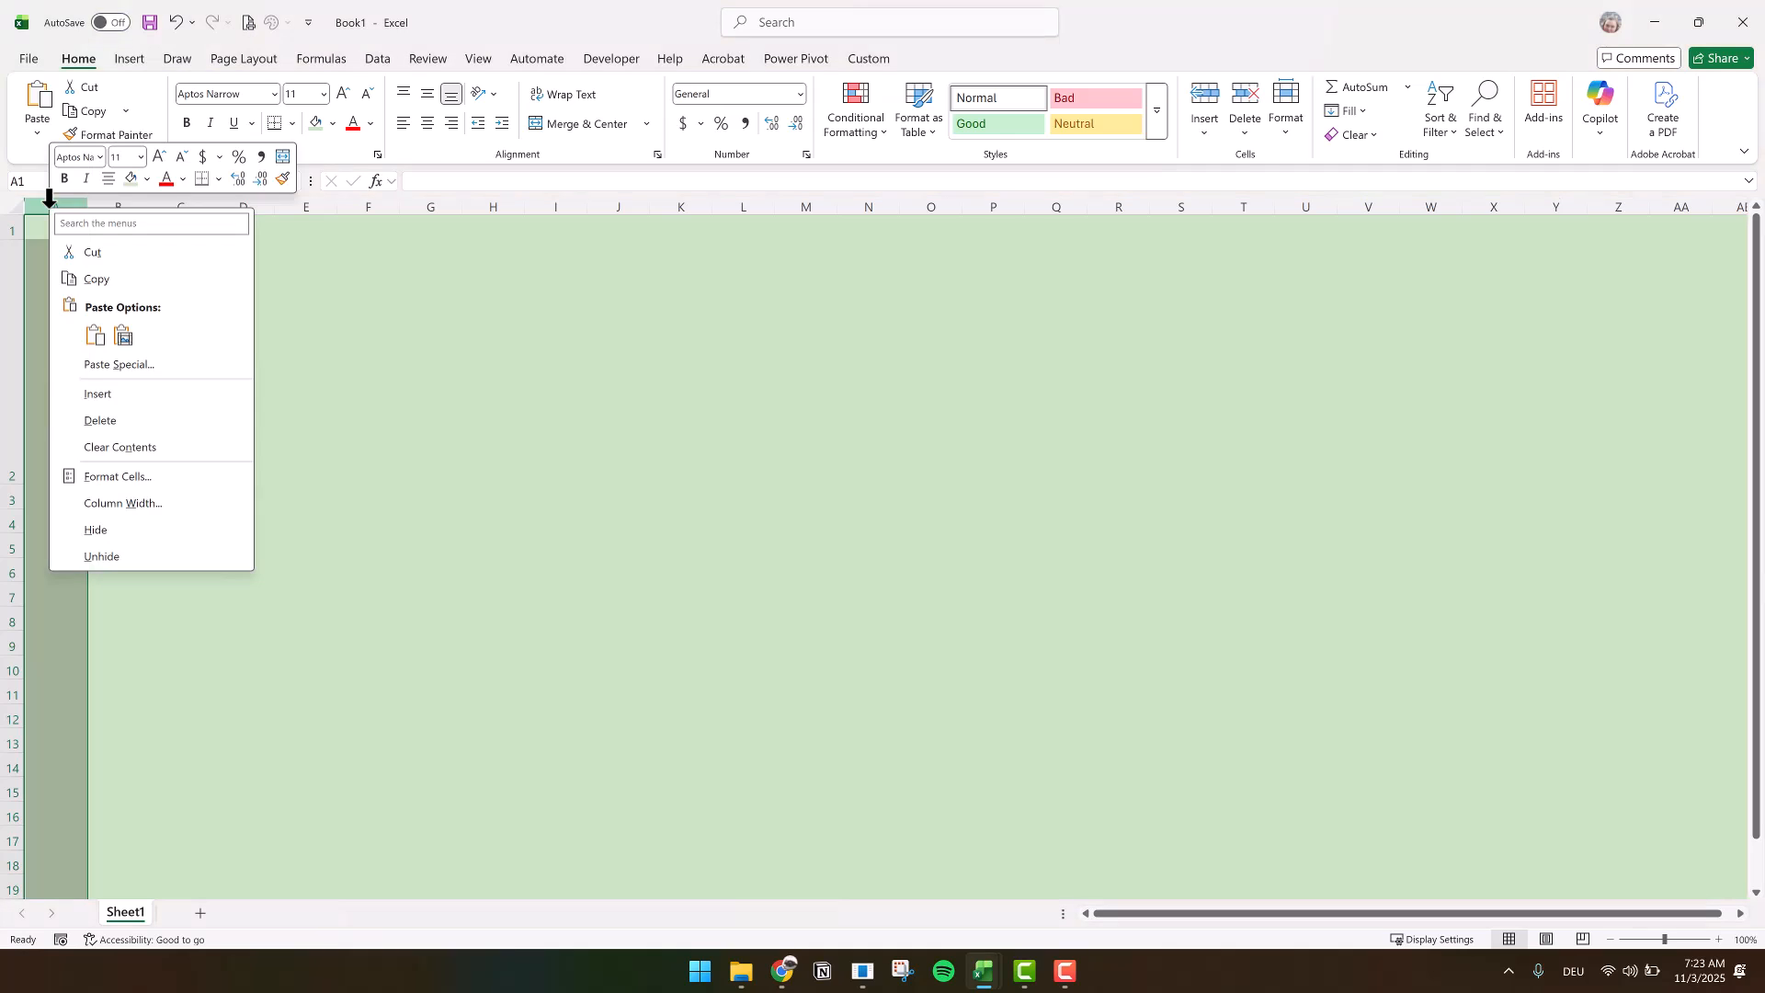
{"action": "left_click", "coordinate": [147, 506]}
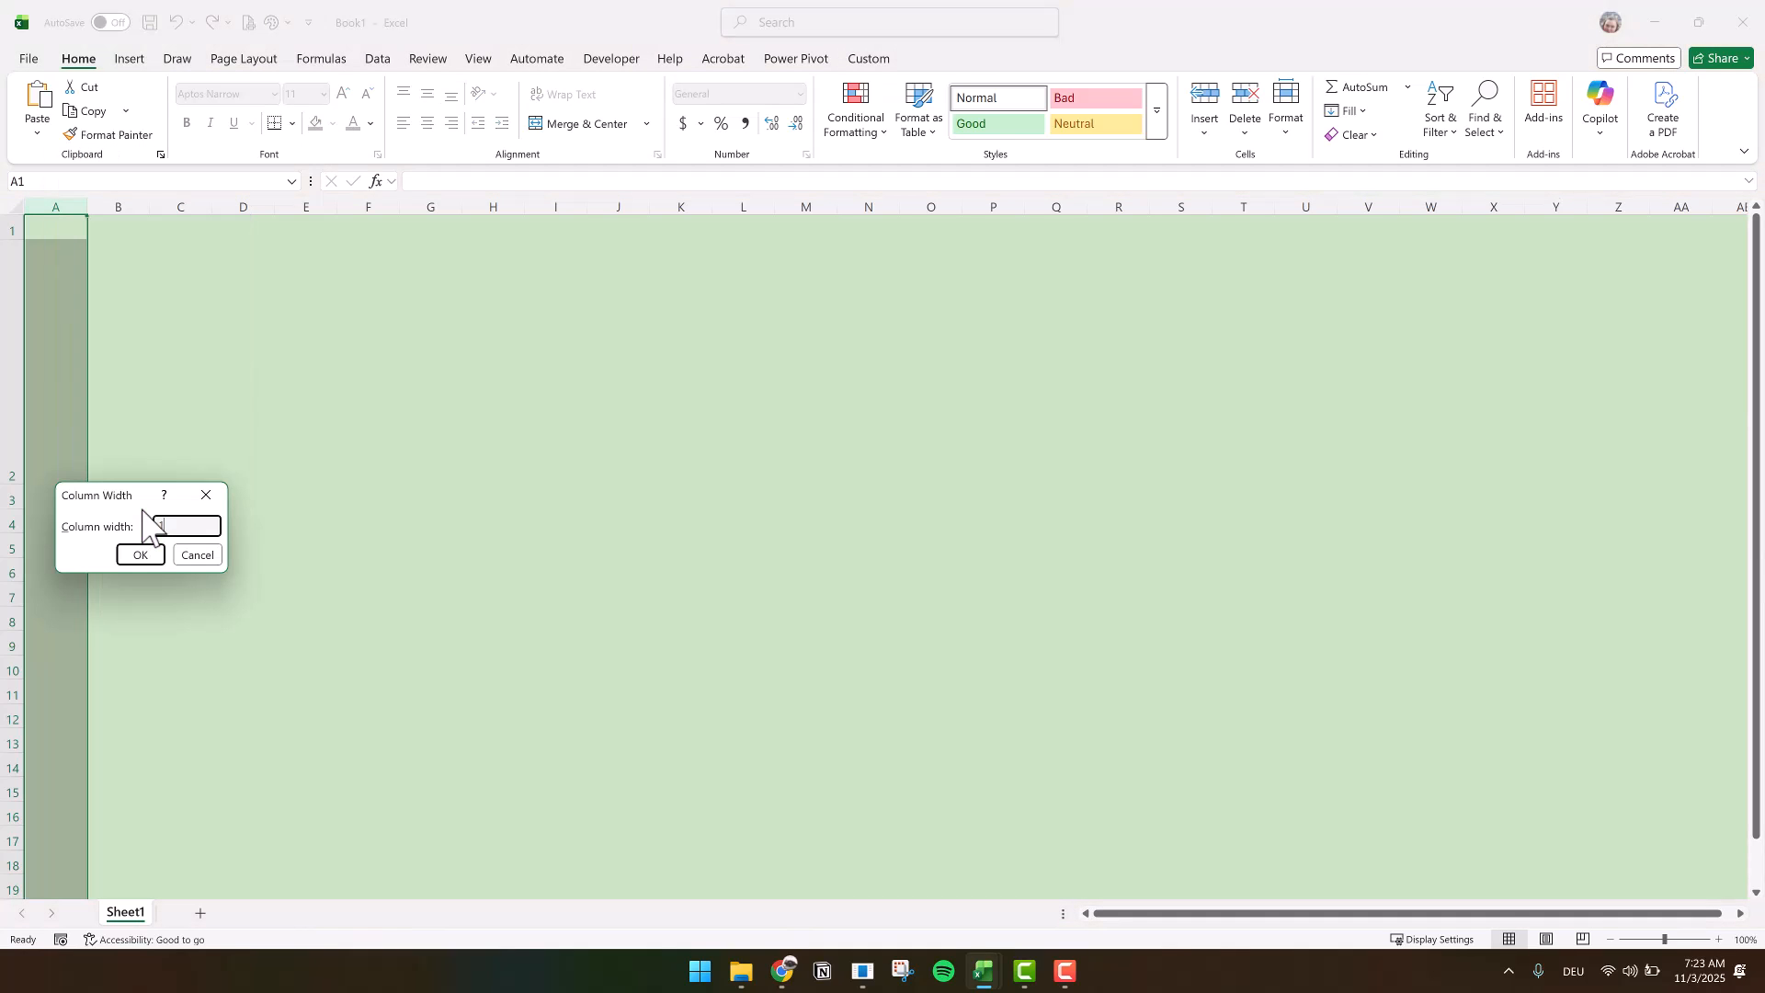
{"action": "type", "text": "1"}
{"action": "key", "text": "Return"}
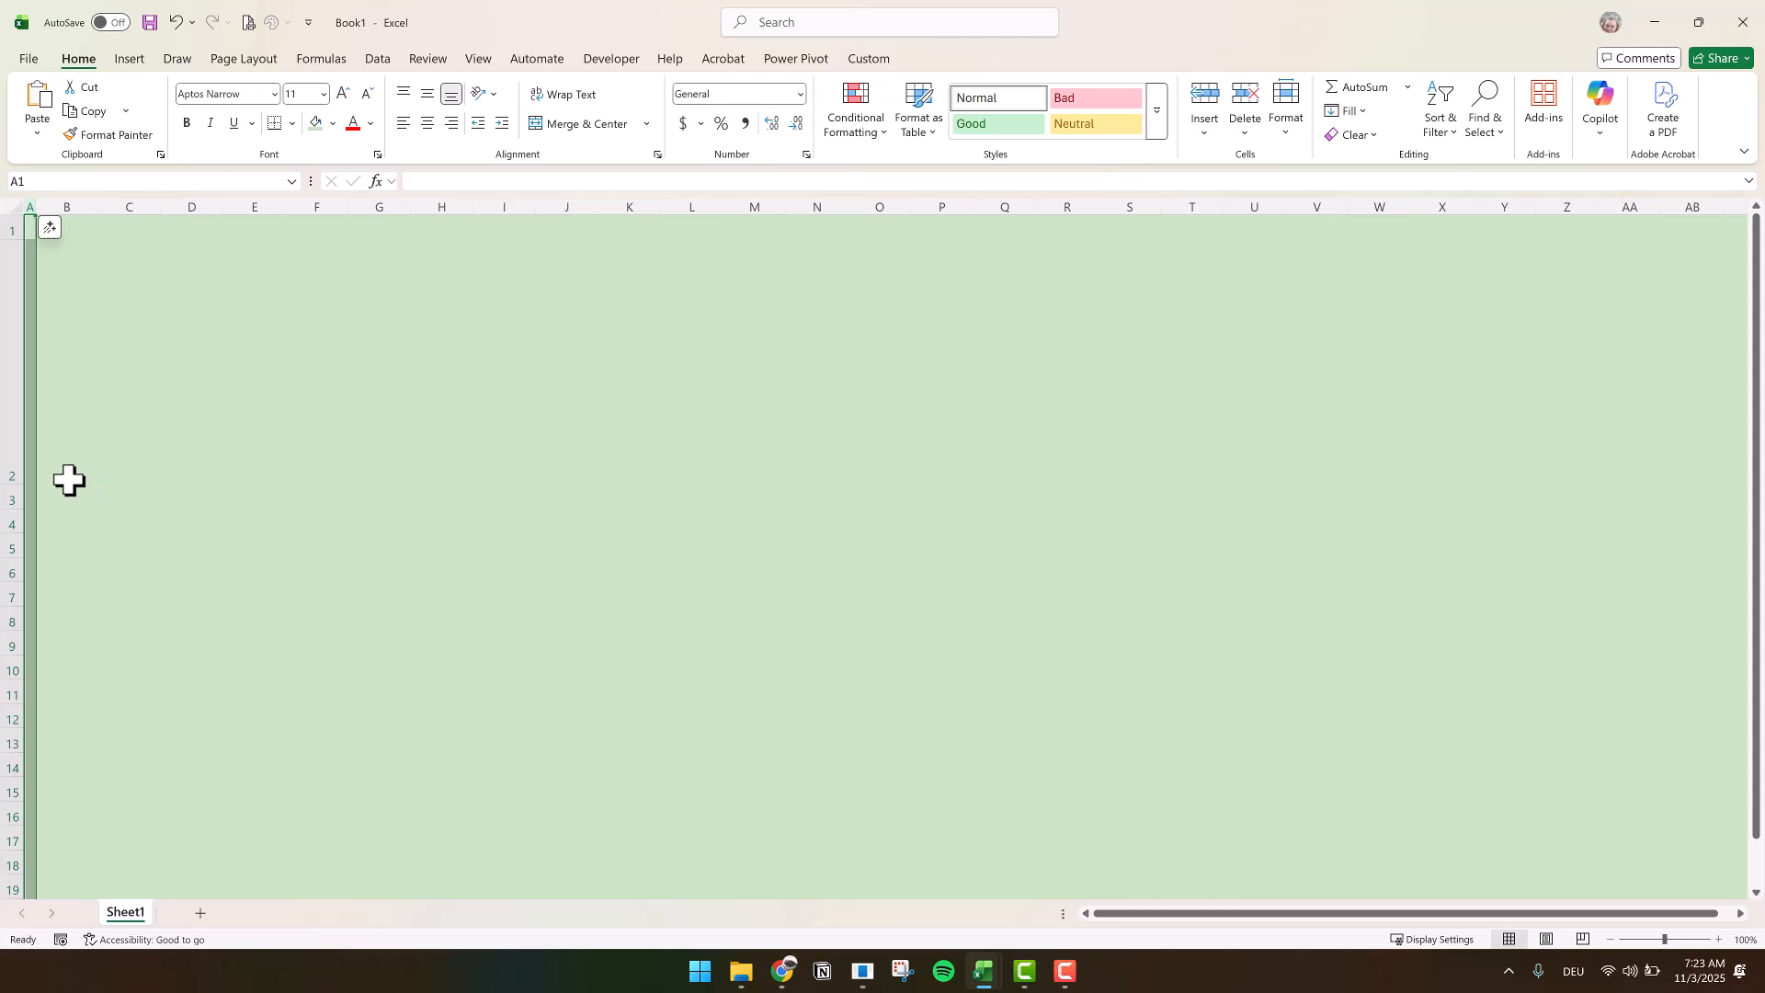
Enter the headers Student Name, Eligibility, Grade and Totals in B3:E3 and fit column B to its text
{"action": "left_click", "coordinate": [59, 478]}
{"action": "left_click", "coordinate": [61, 499]}
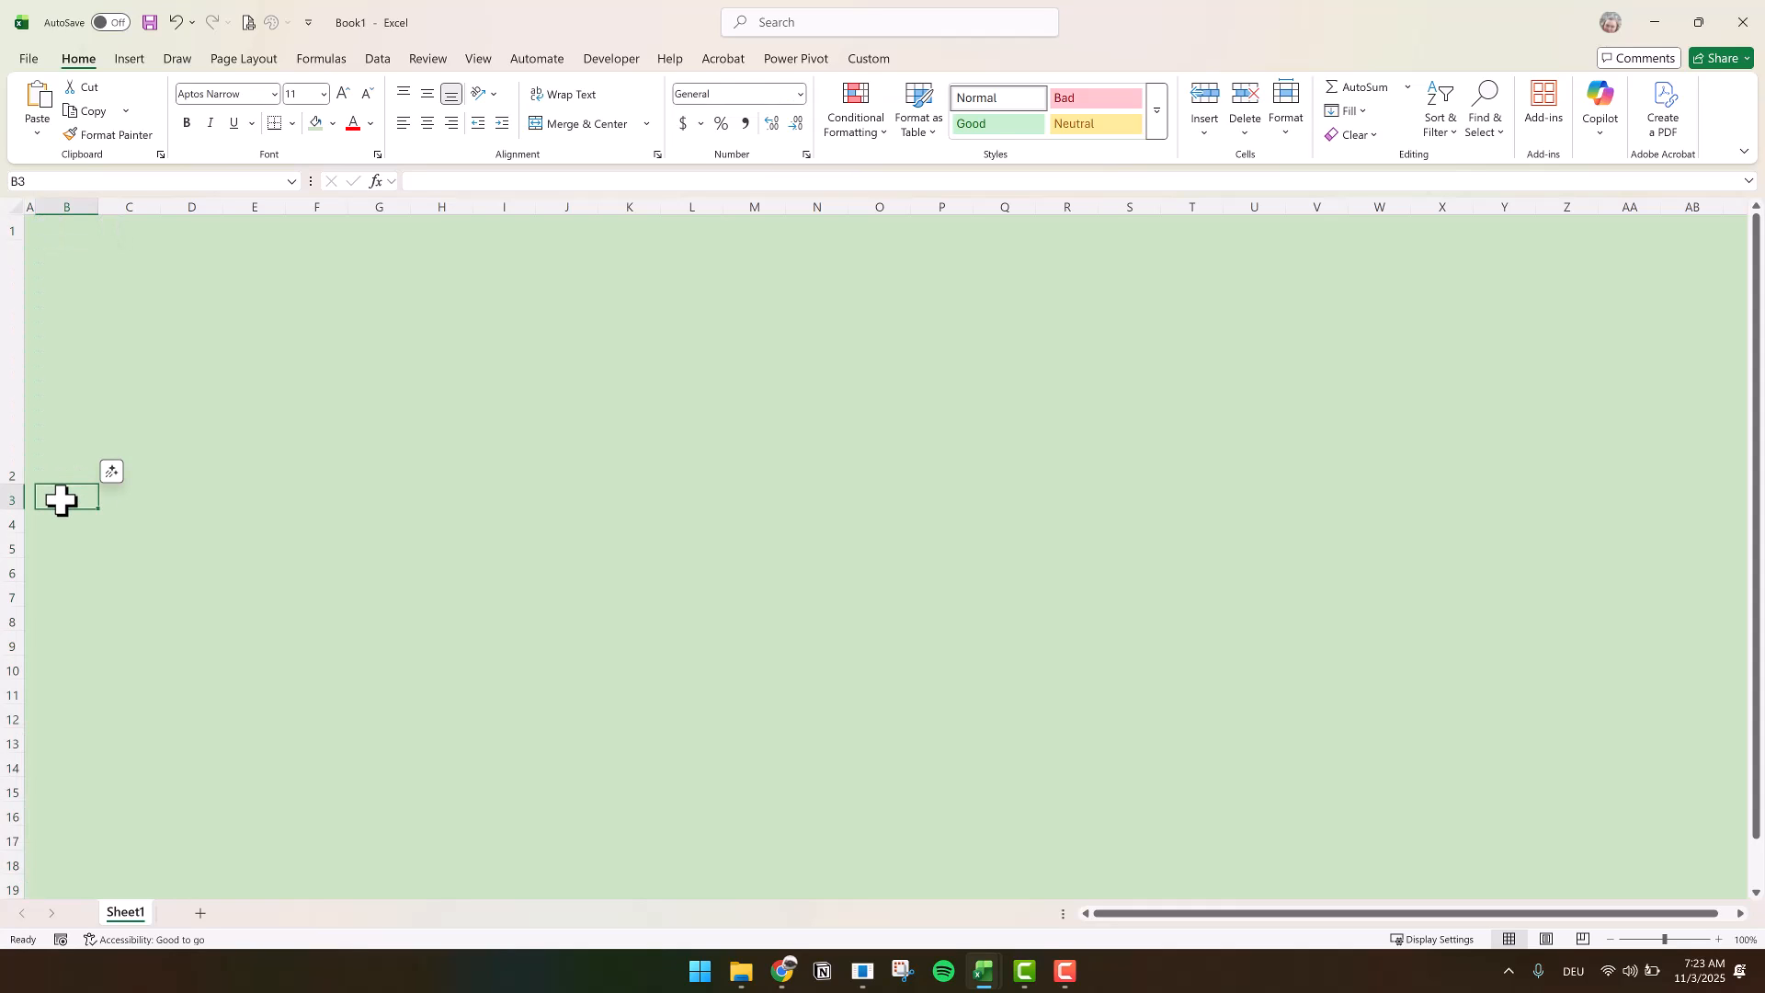
{"action": "type", "text": "Student Name"}
{"action": "key", "text": "Tab"}
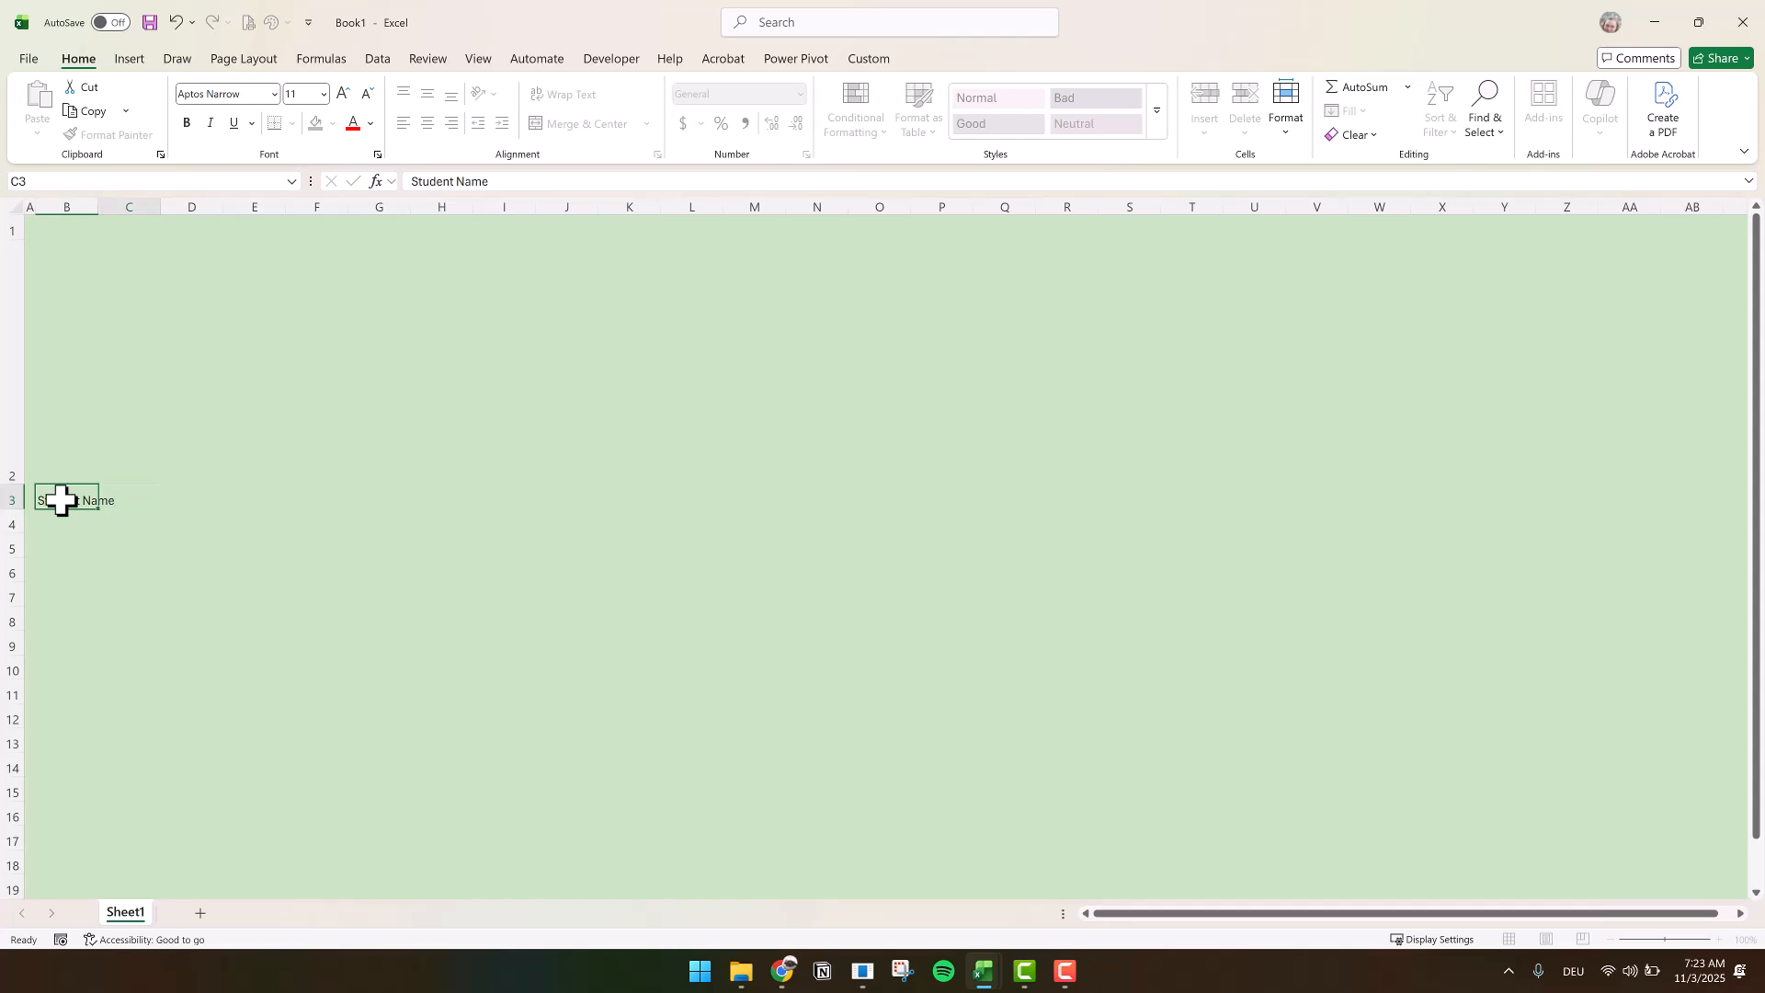
{"action": "type", "text": "Eligibil"}
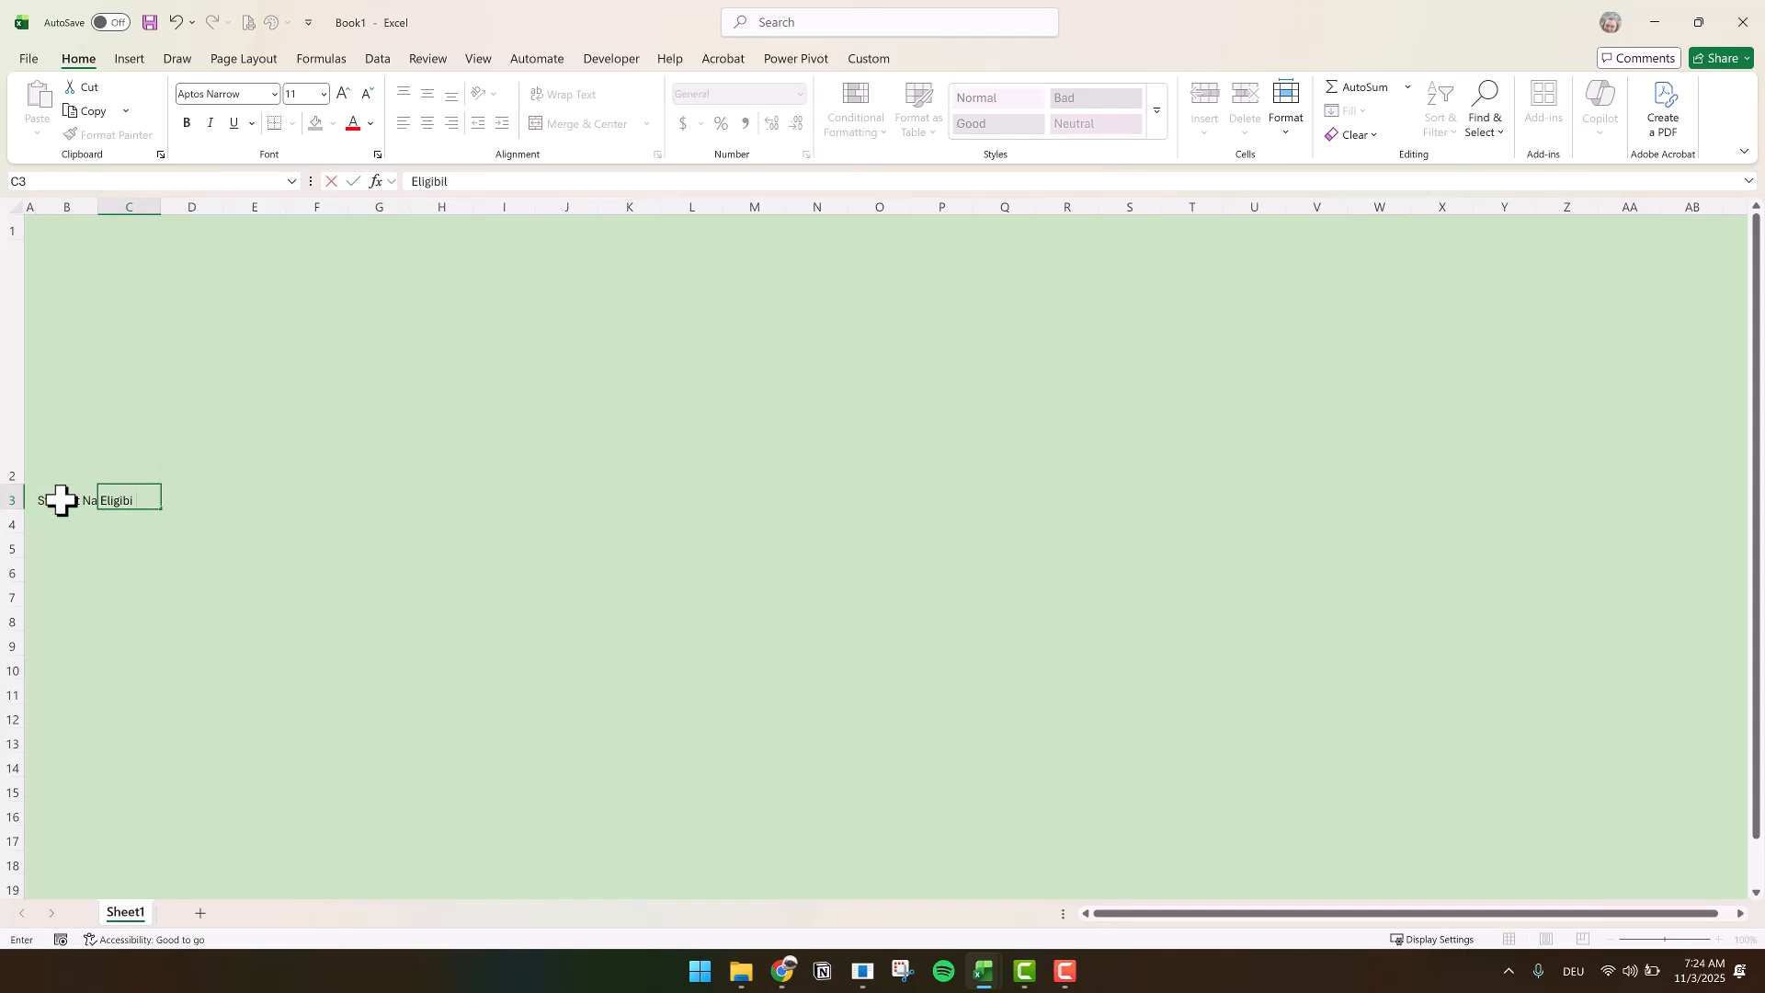
{"action": "type", "text": "ity"}
{"action": "key", "text": "Tab"}
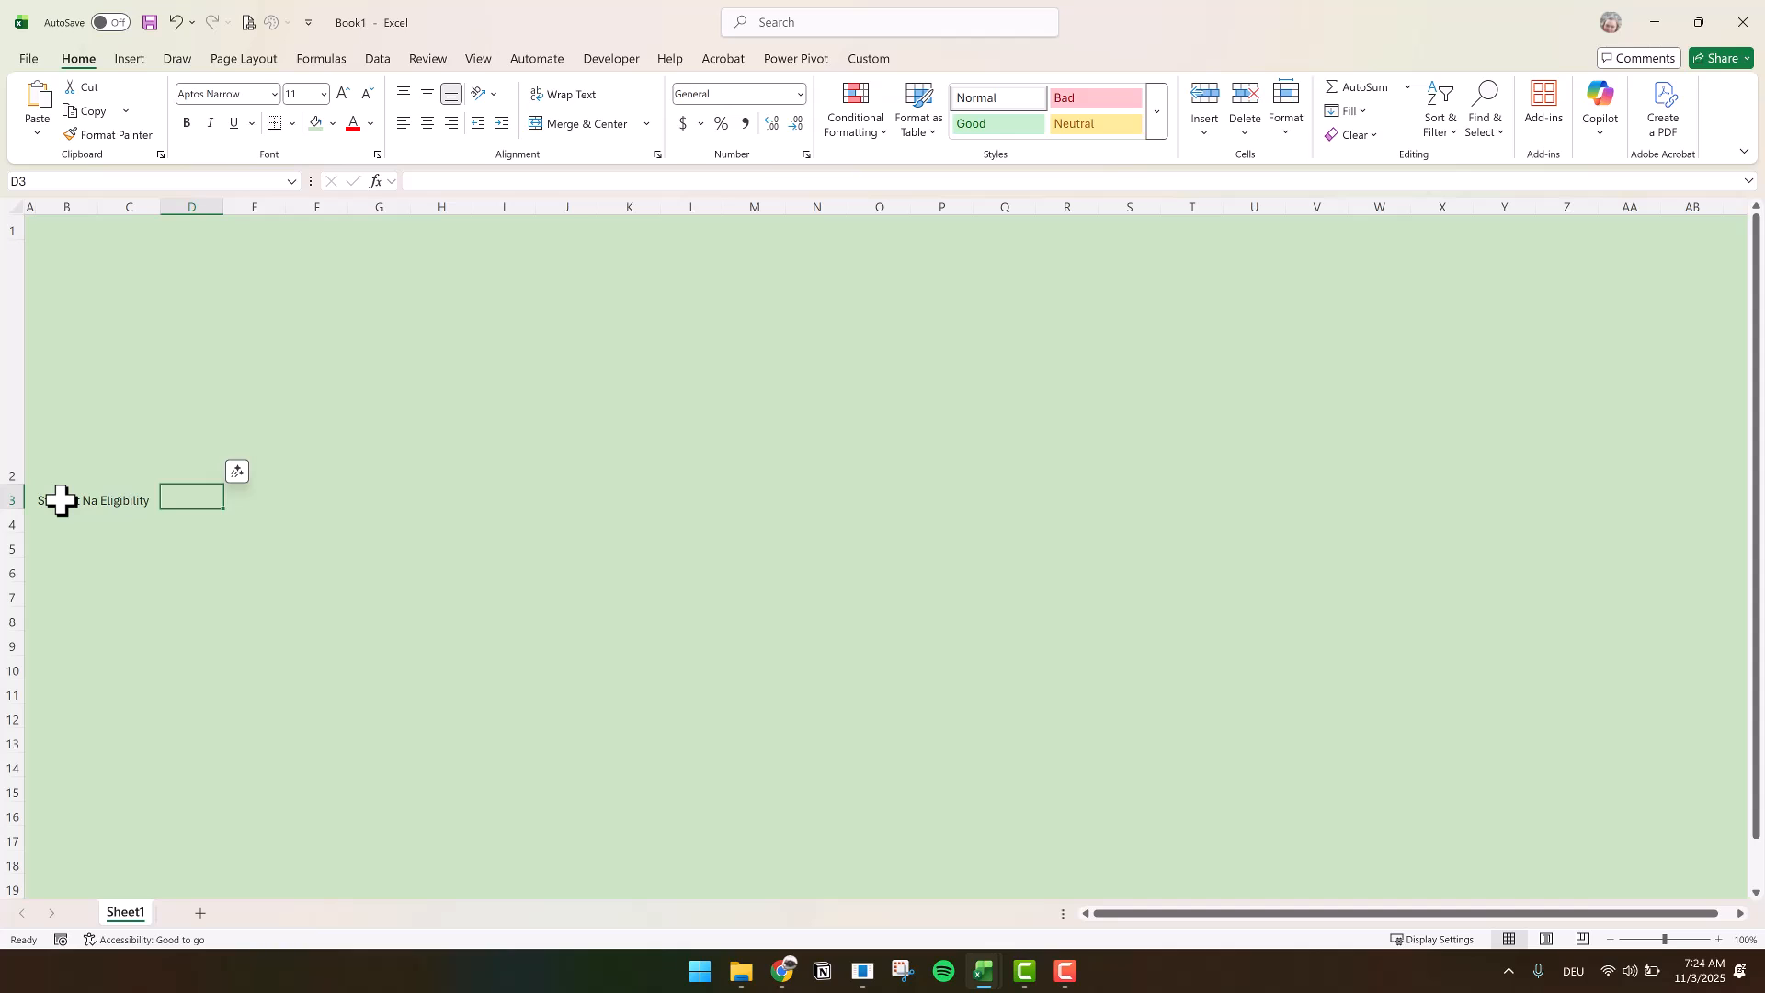
{"action": "type", "text": "Grade"}
{"action": "key", "text": "Tab"}
{"action": "type", "text": "To"}
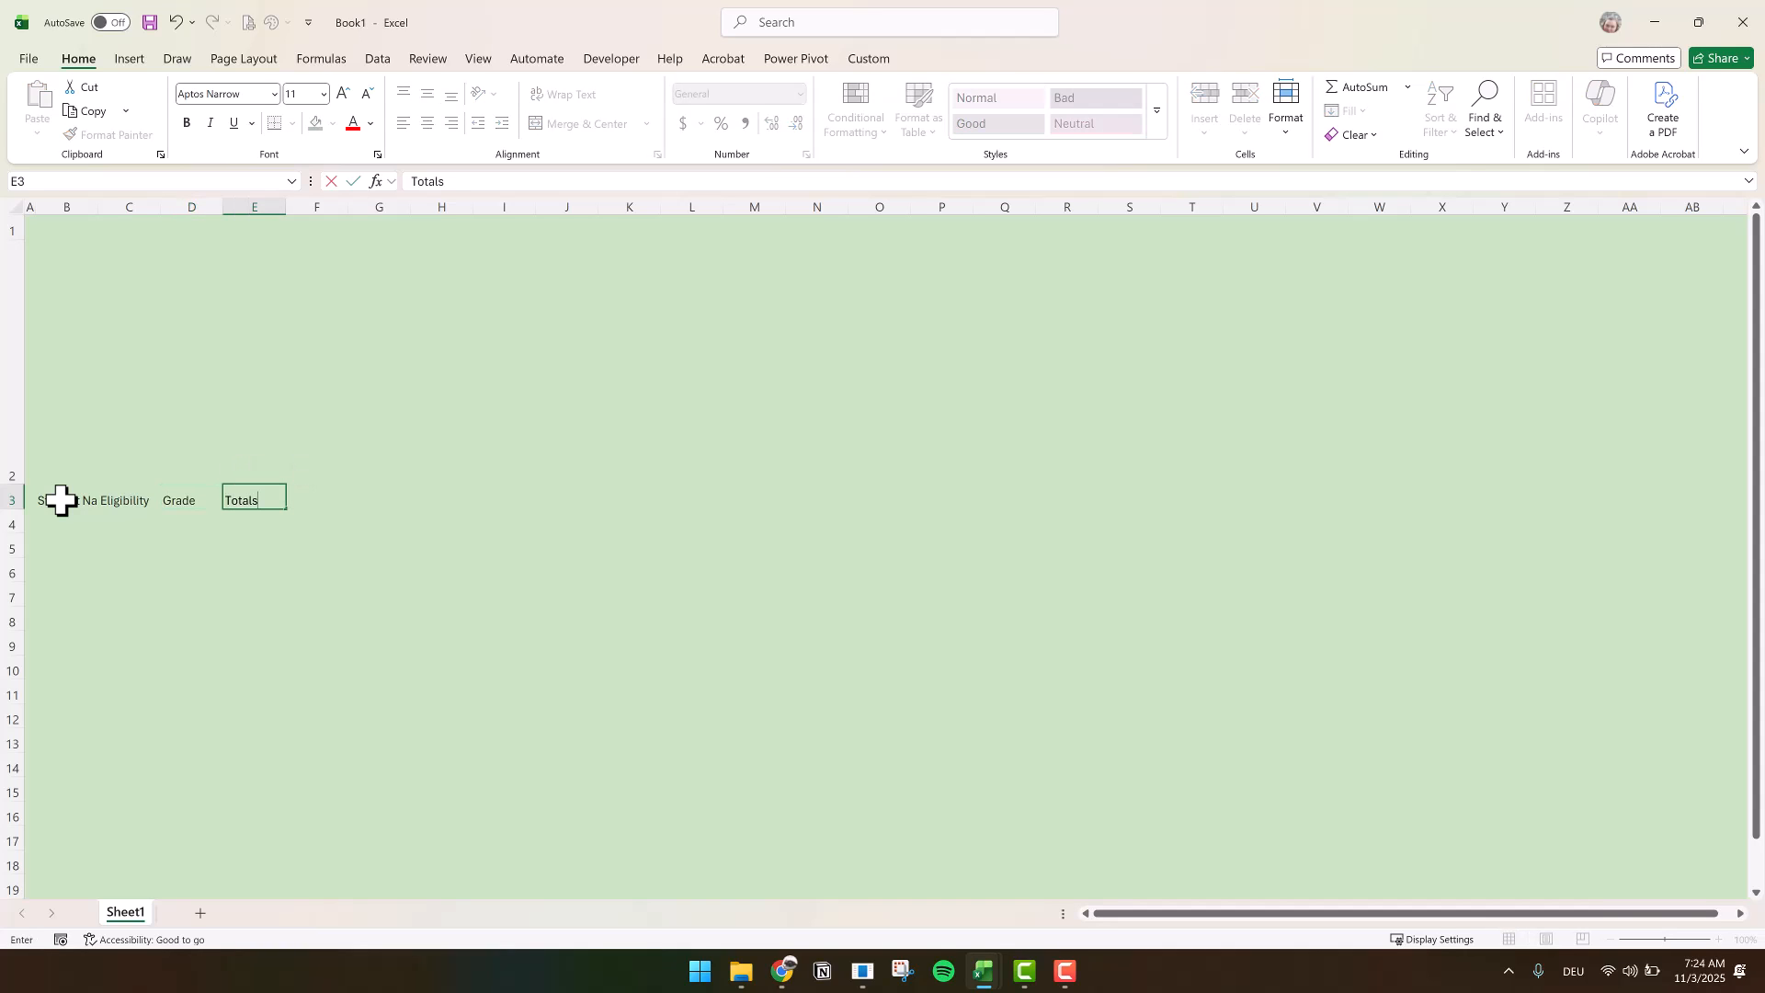
{"action": "left_click", "coordinate": [148, 598]}
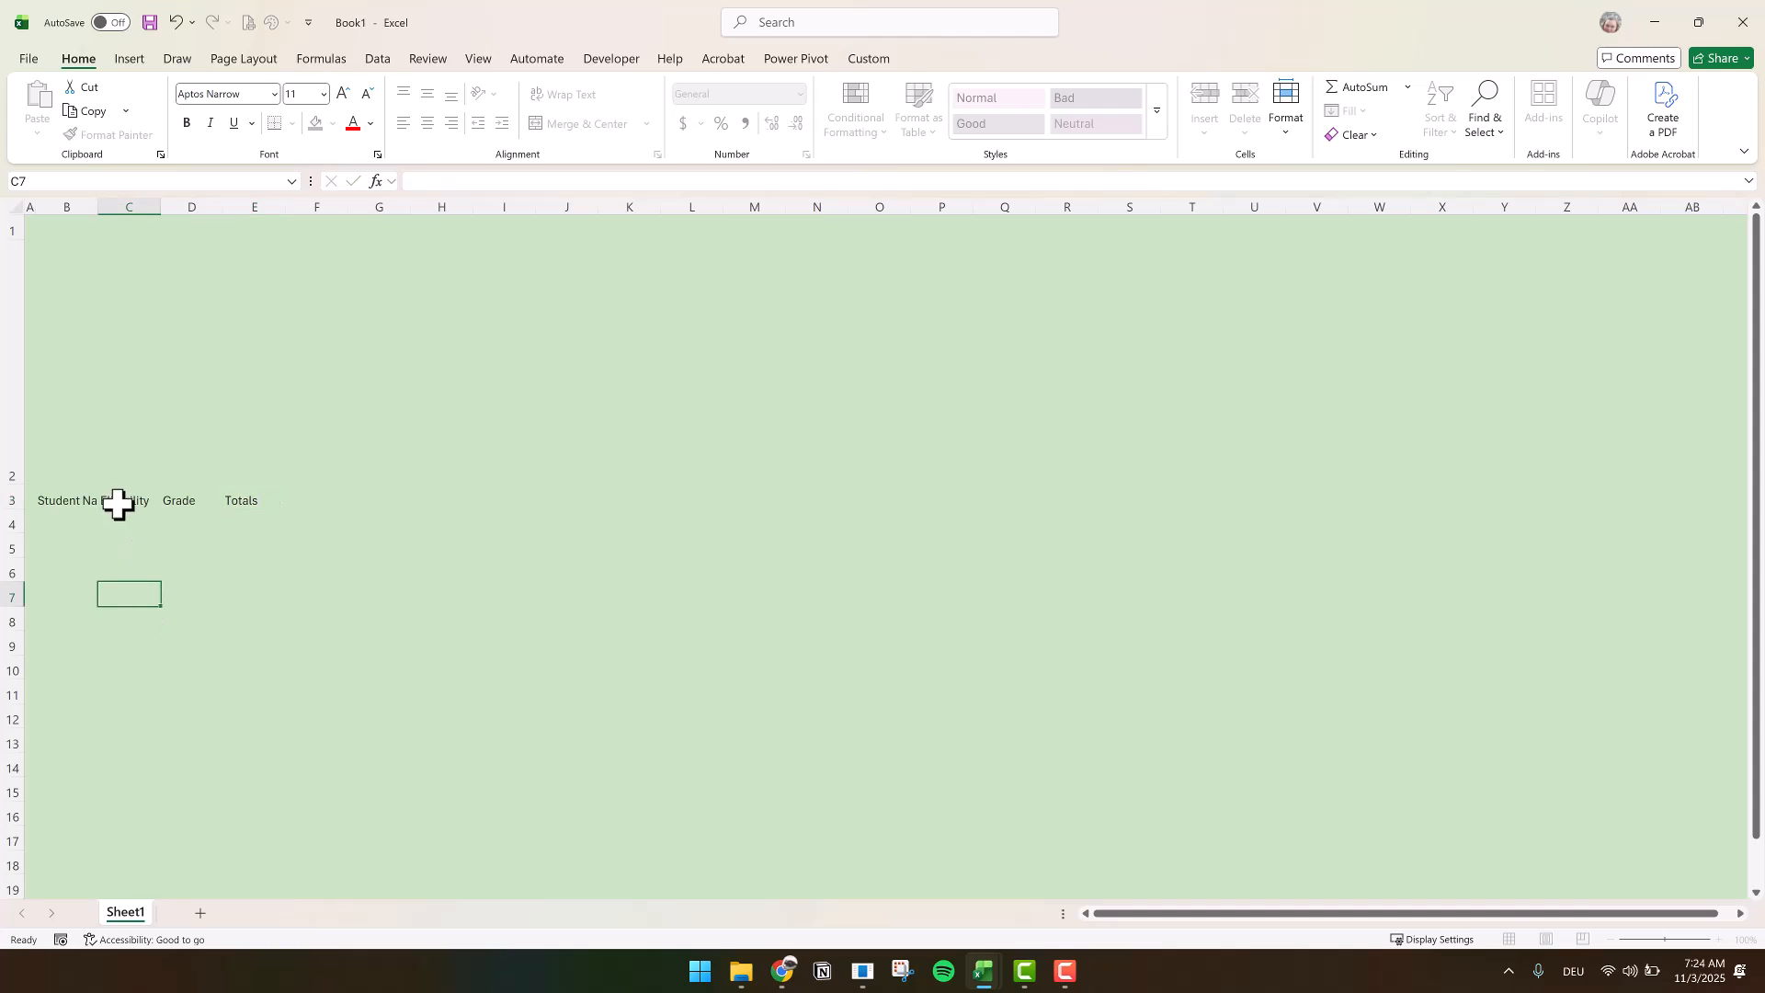
{"action": "double_click", "coordinate": [94, 198]}
Fill the table body B4:E103 with white
{"action": "left_click", "coordinate": [57, 520]}
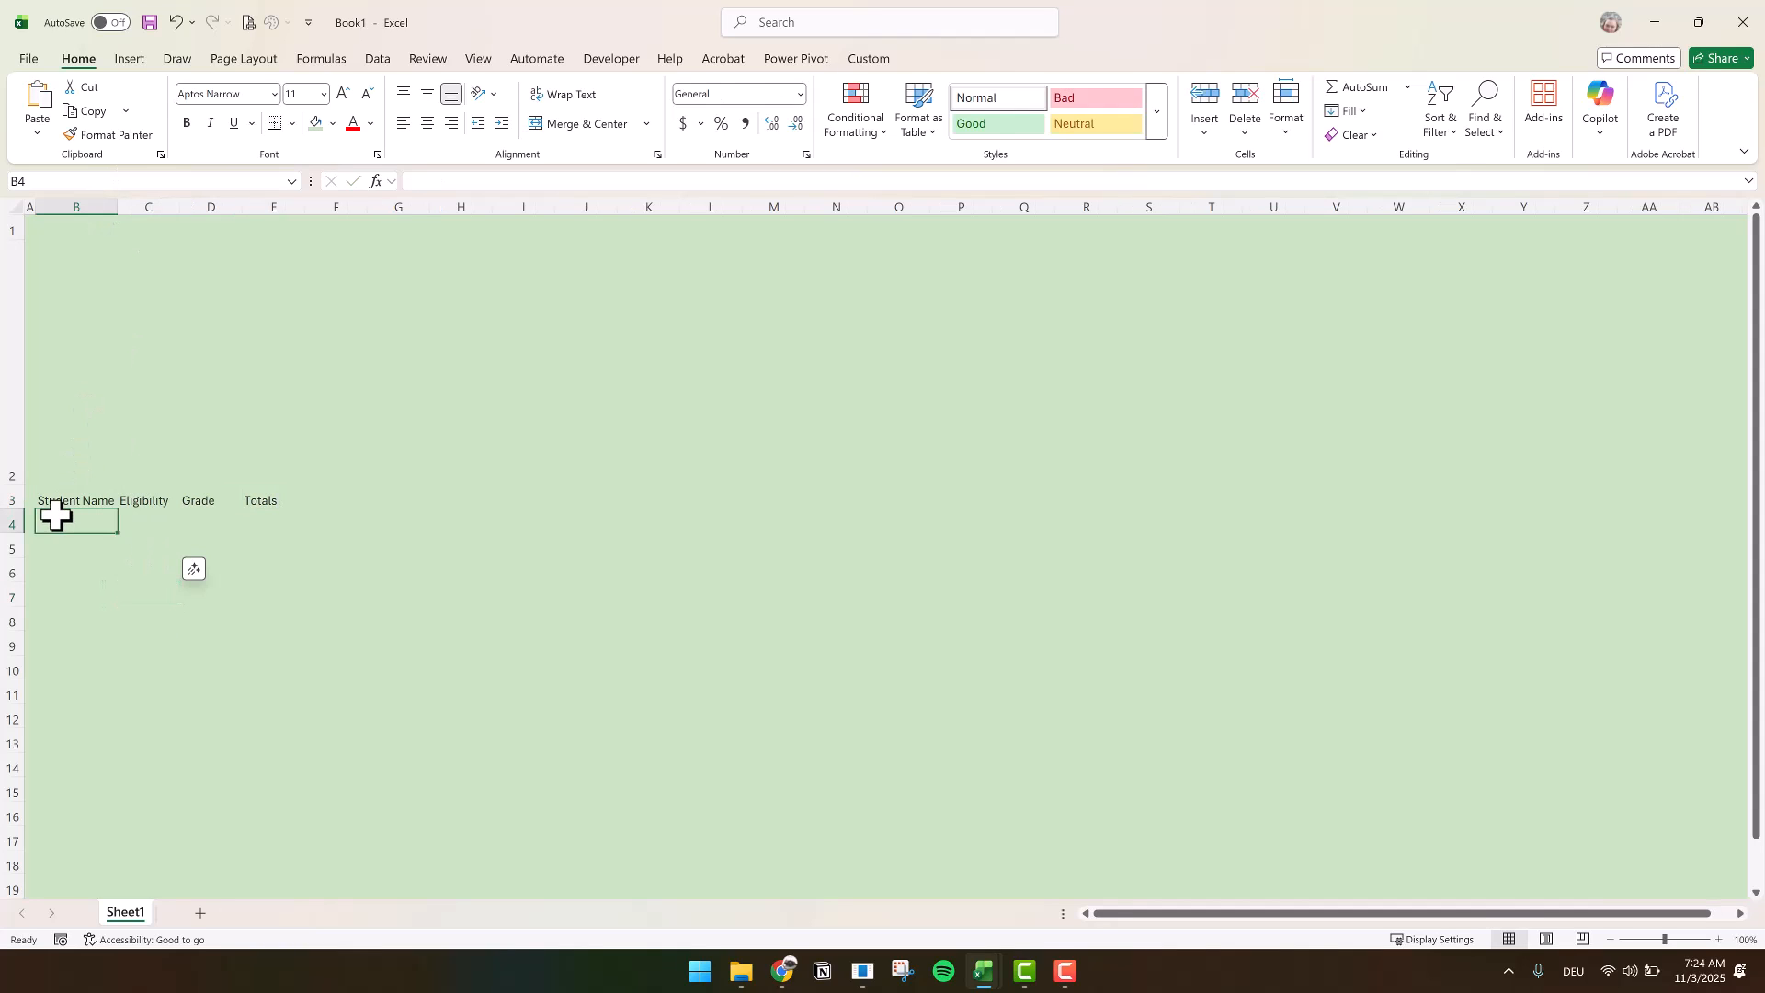
{"action": "left_click", "coordinate": [279, 522], "text": "shift"}
{"action": "left_click_drag", "start_coordinate": [280, 523], "coordinate": [275, 295]}
{"action": "left_click", "coordinate": [333, 125]}
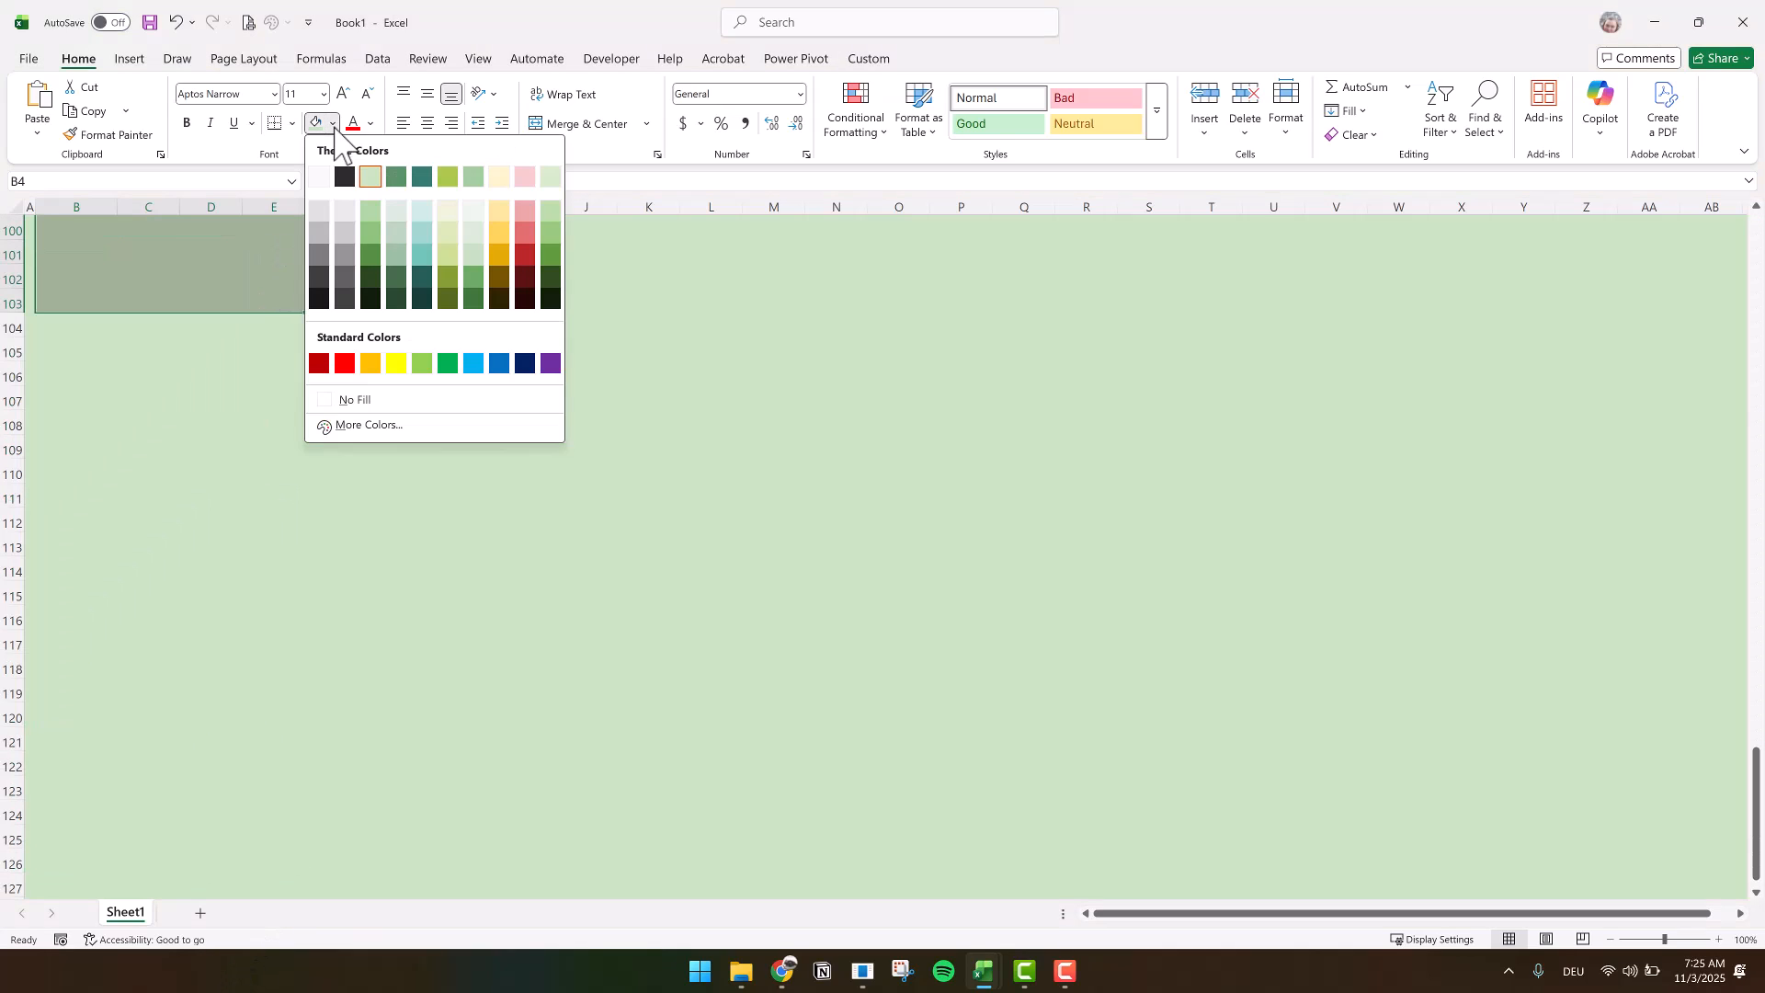
{"action": "left_click", "coordinate": [319, 178]}
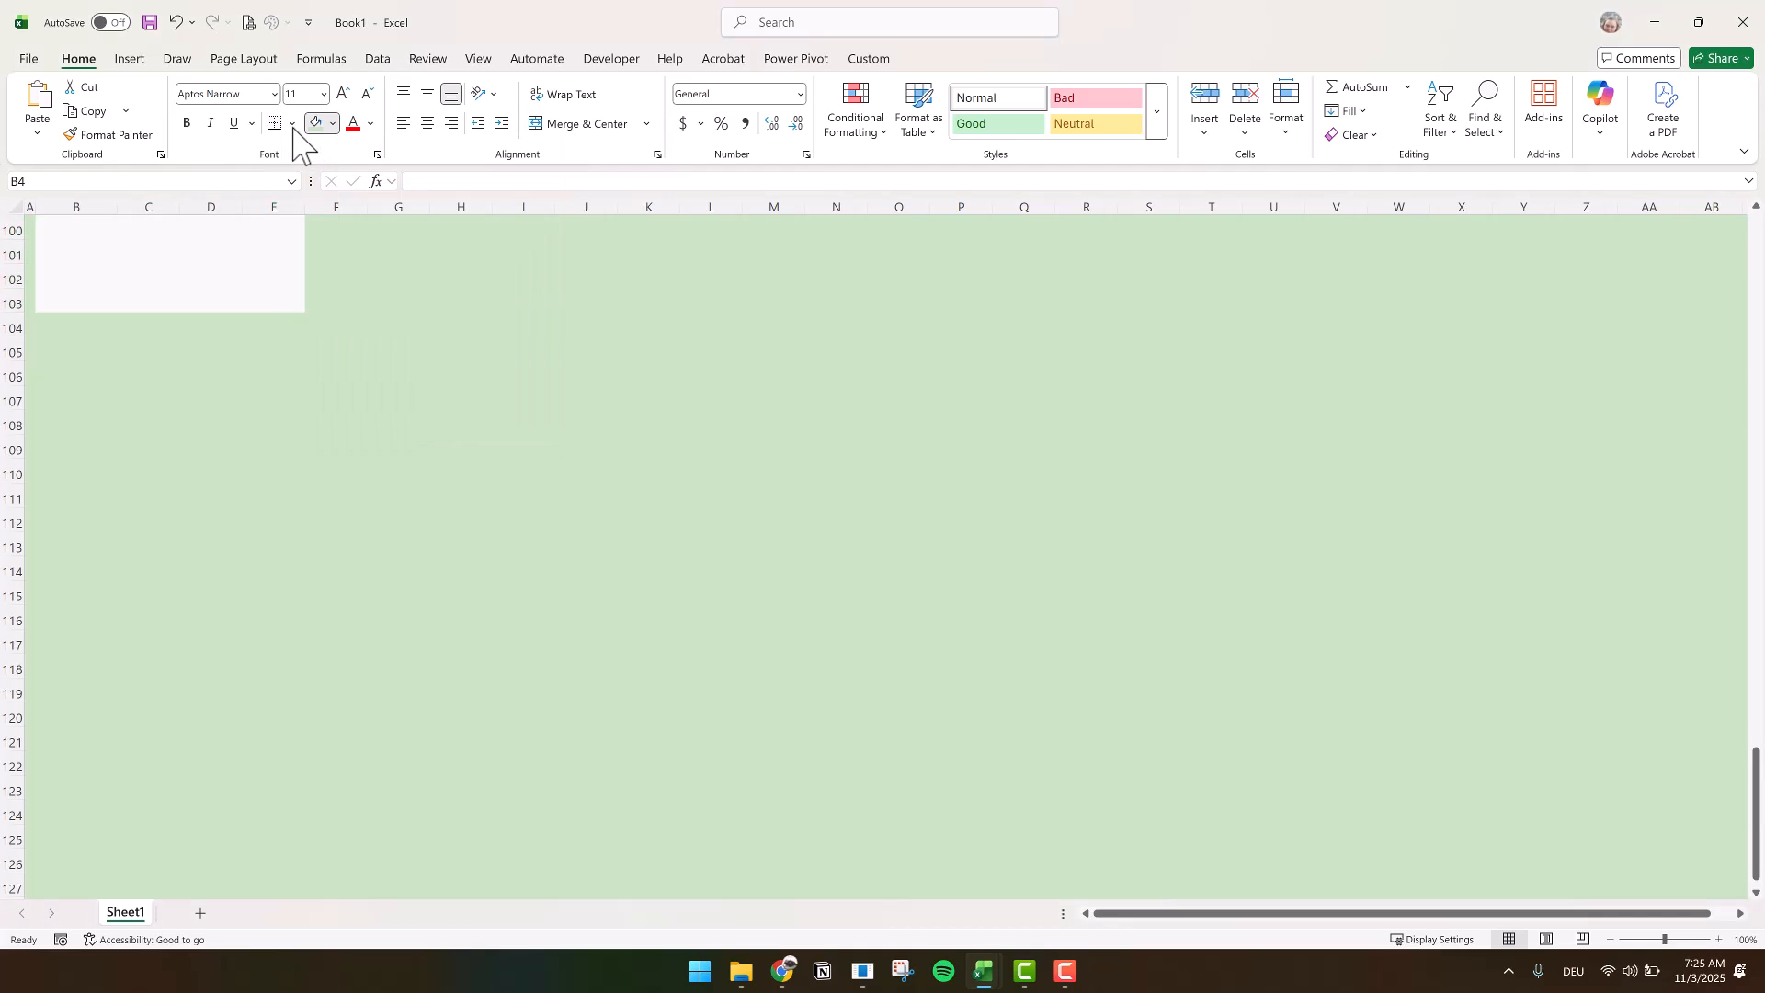
Apply dark teal outline and inside borders to the table body B4:E103
{"action": "left_click", "coordinate": [292, 124]}
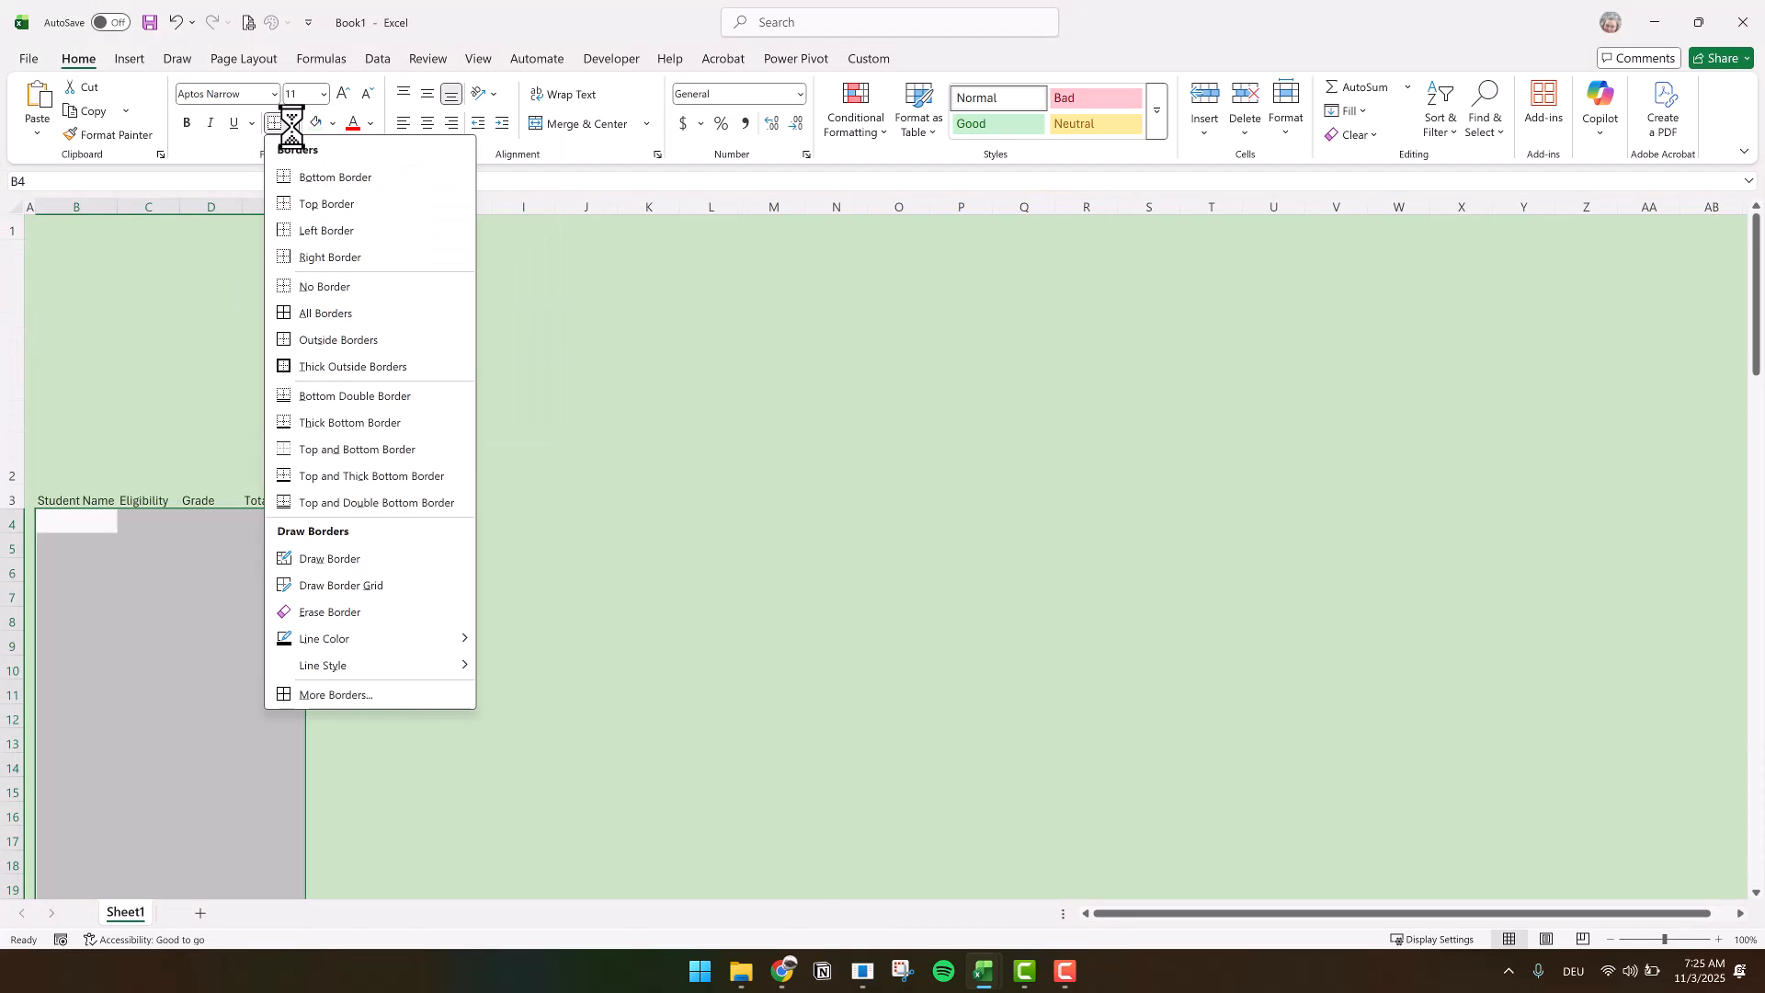
{"action": "left_click", "coordinate": [336, 694]}
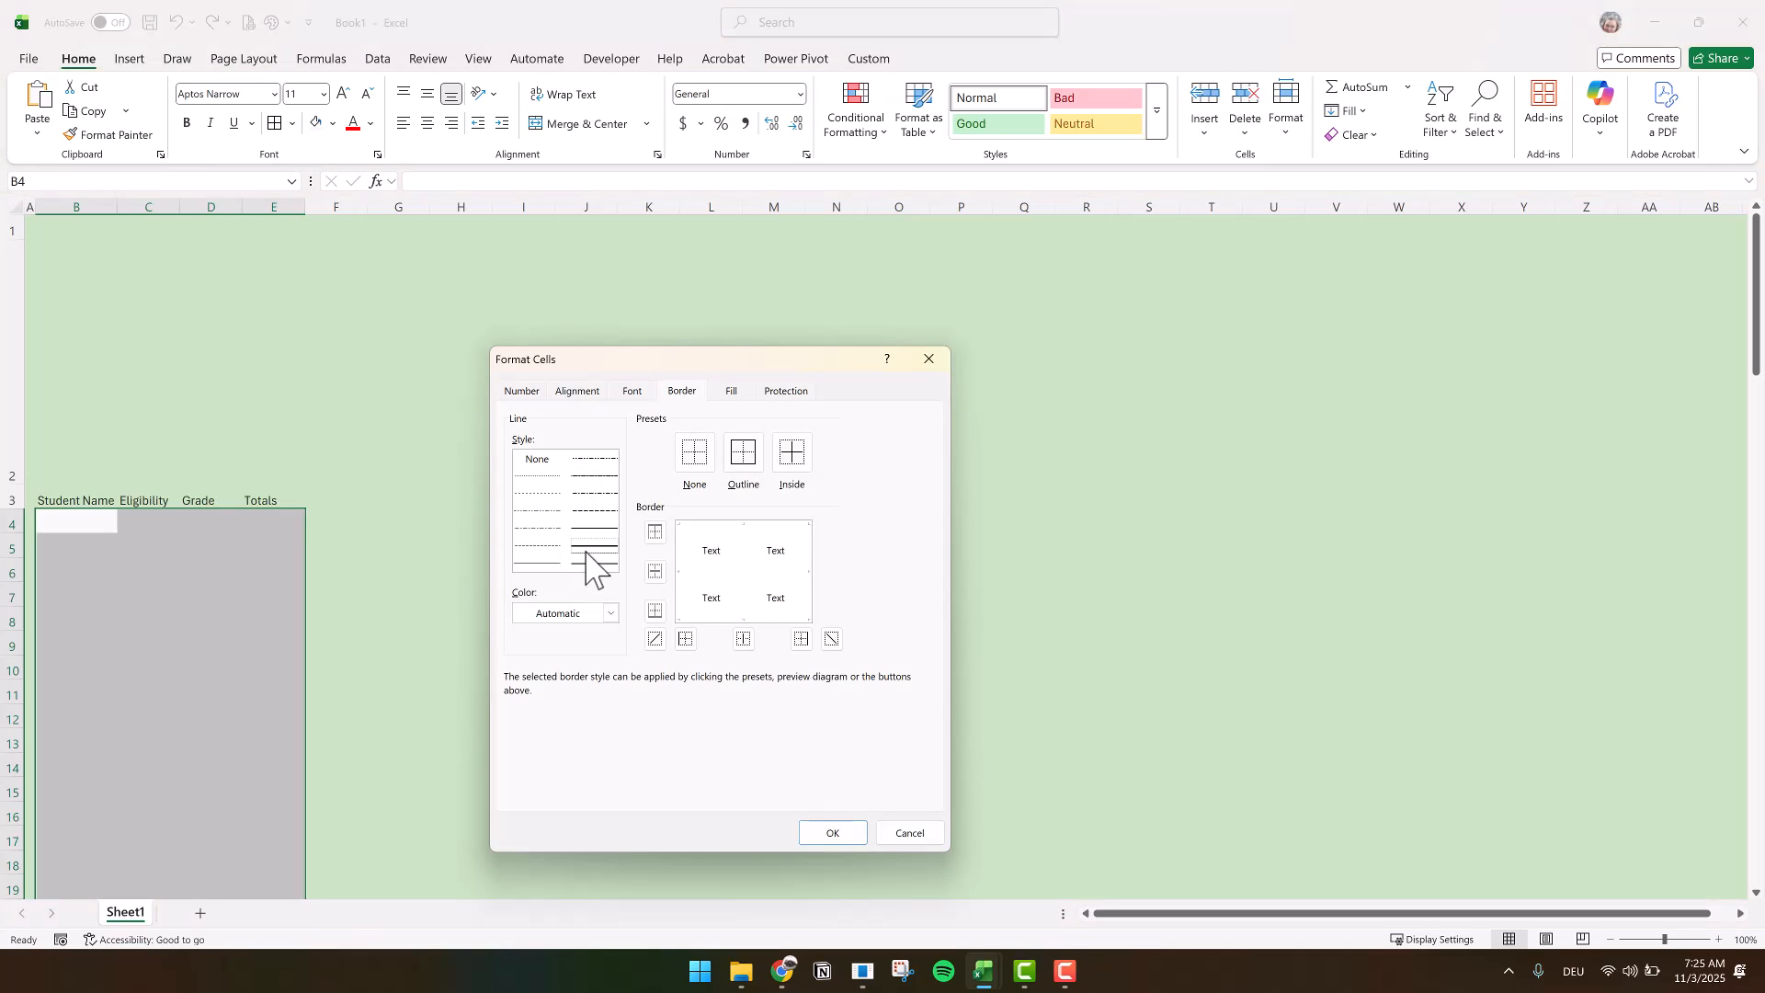
{"action": "left_click", "coordinate": [599, 617]}
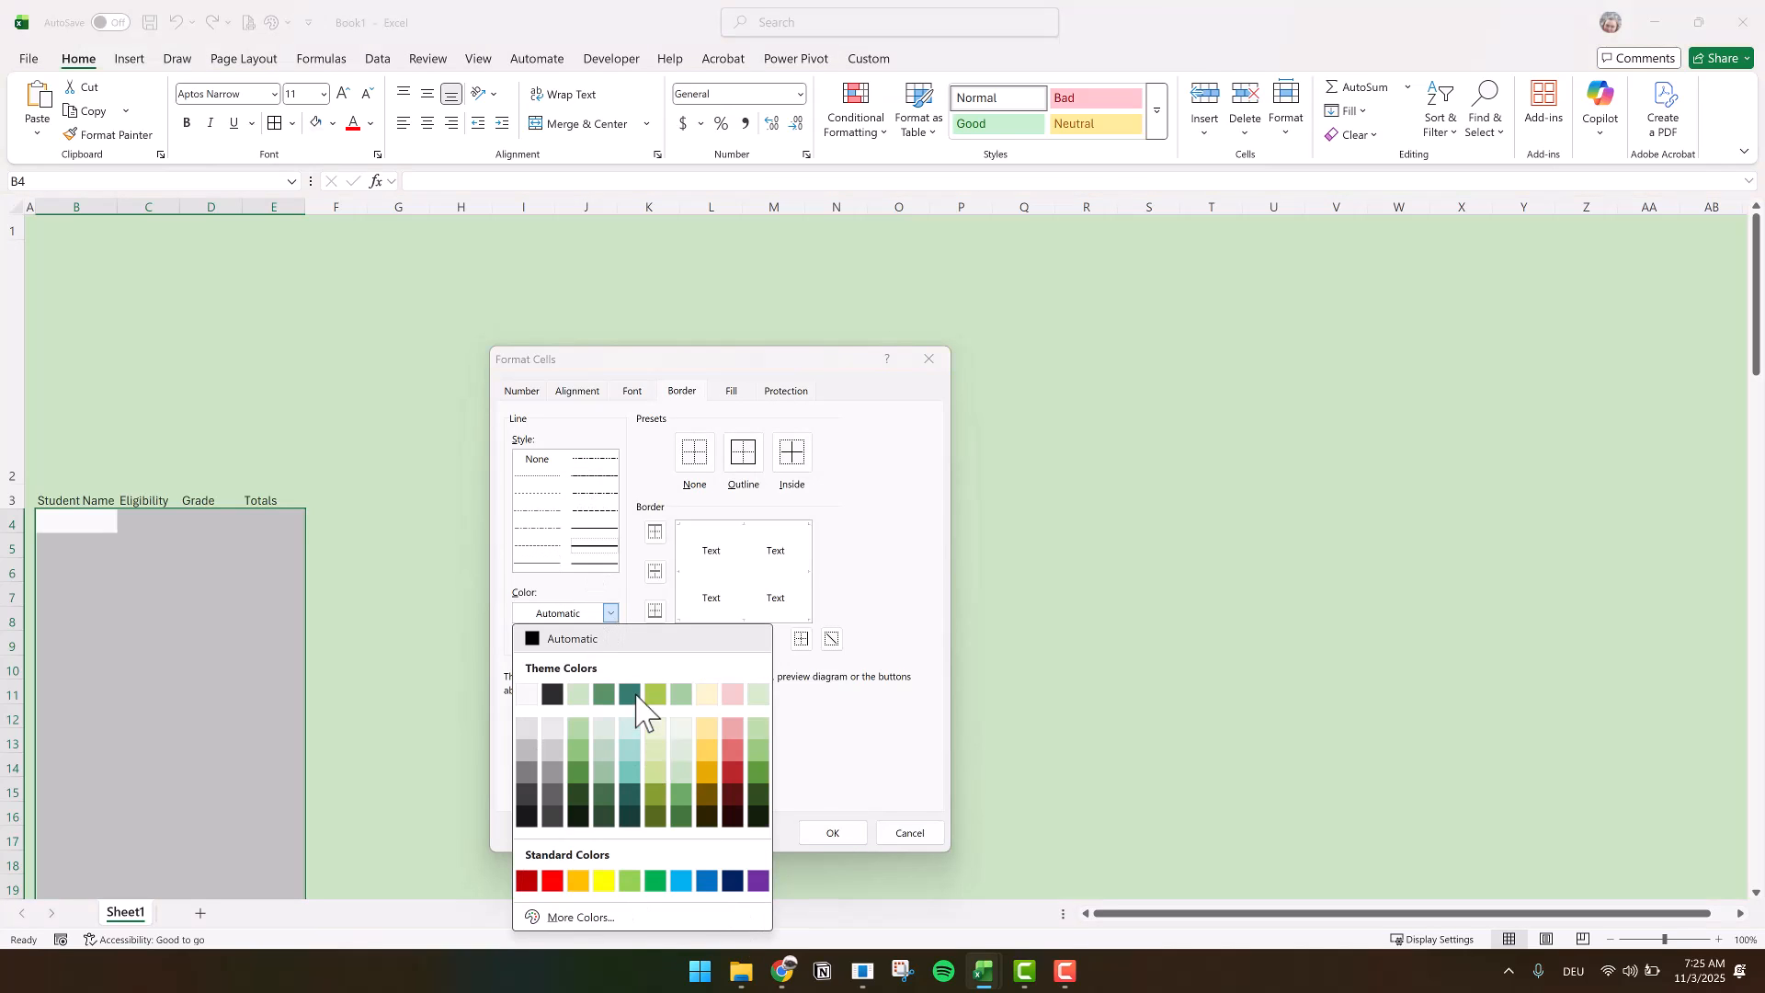
{"action": "left_click", "coordinate": [631, 696]}
{"action": "left_click", "coordinate": [743, 454]}
{"action": "left_click", "coordinate": [789, 460]}
{"action": "left_click", "coordinate": [832, 834]}
Format the header row B3:E3 with a dark teal fill, text centred both ways, and bold white font
{"action": "left_click_drag", "start_coordinate": [52, 497], "coordinate": [257, 501]}
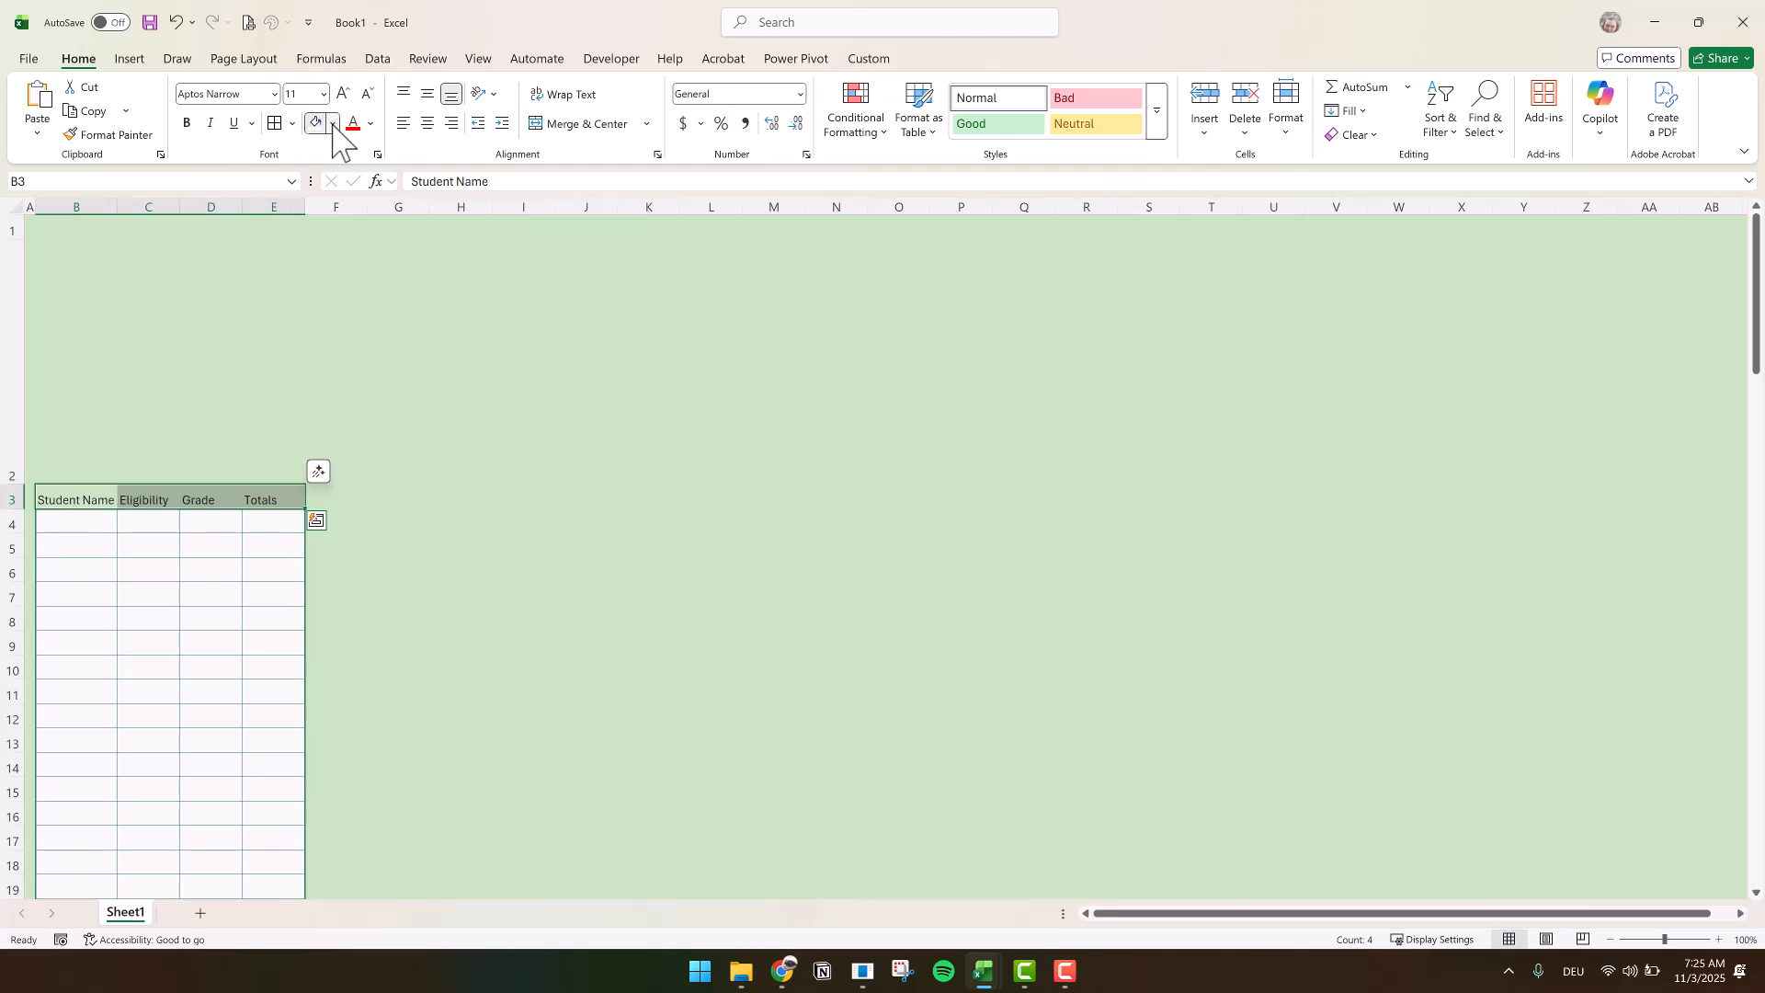
{"action": "left_click", "coordinate": [334, 125]}
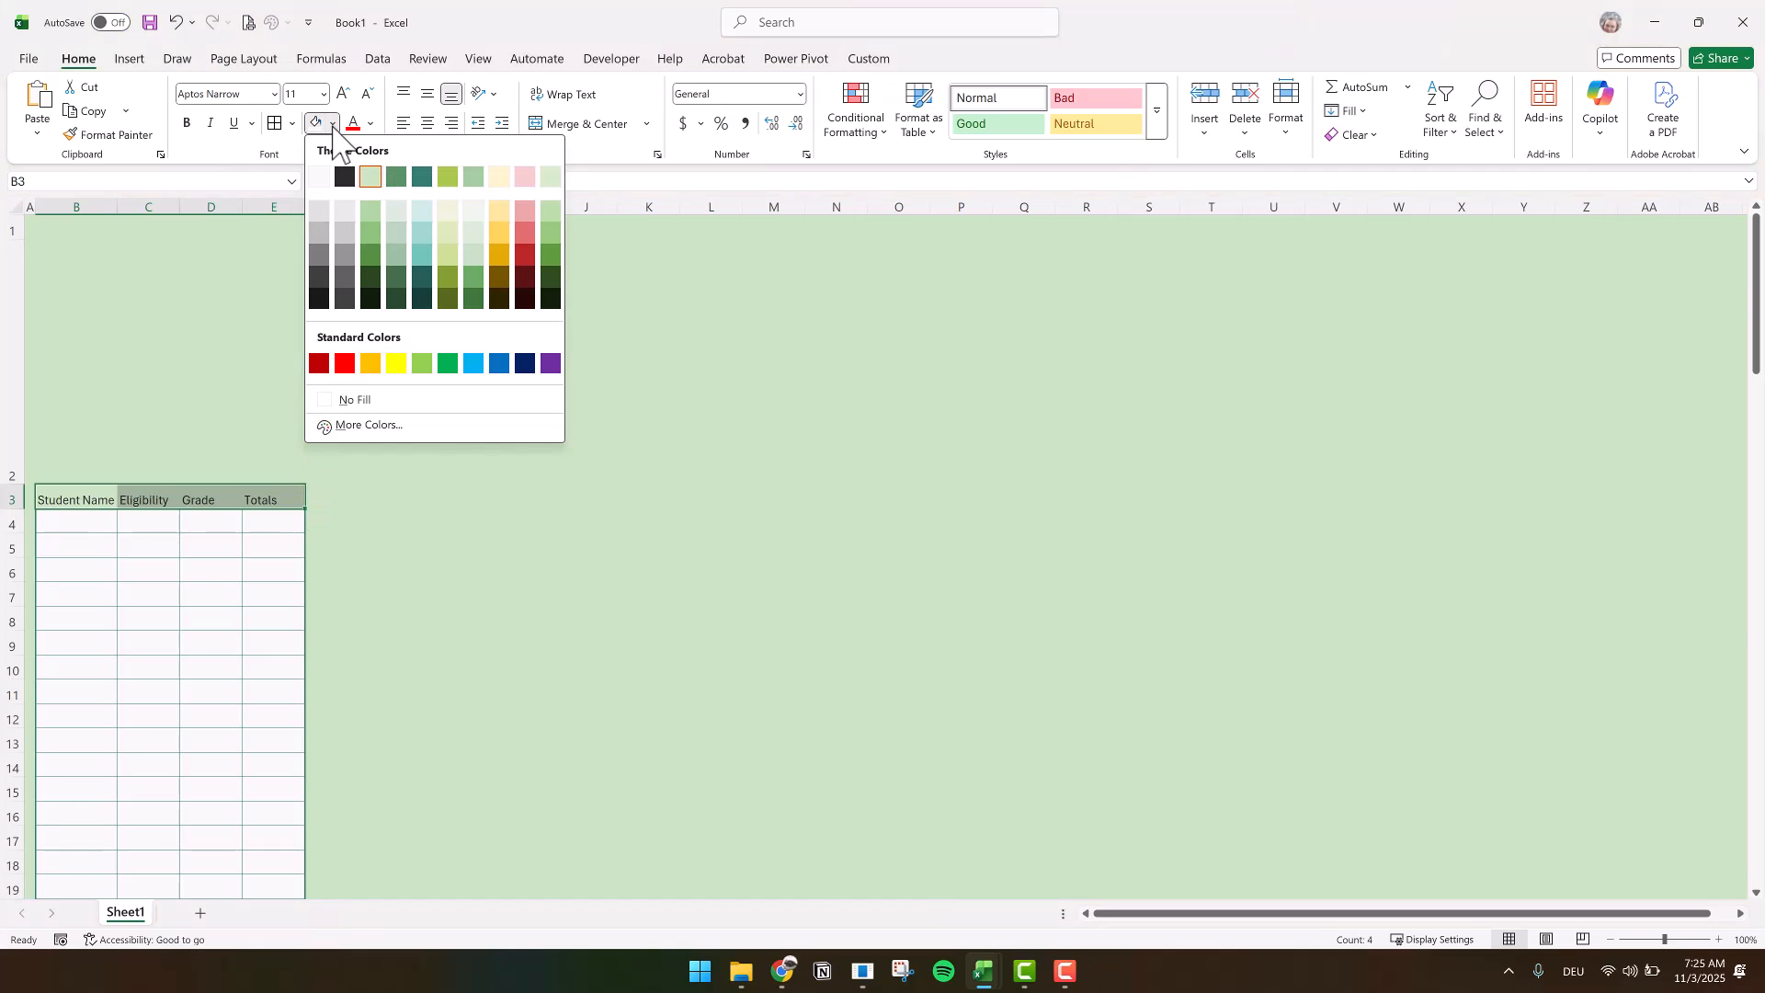
{"action": "left_click", "coordinate": [422, 177]}
{"action": "left_click", "coordinate": [427, 95]}
{"action": "left_click", "coordinate": [370, 125]}
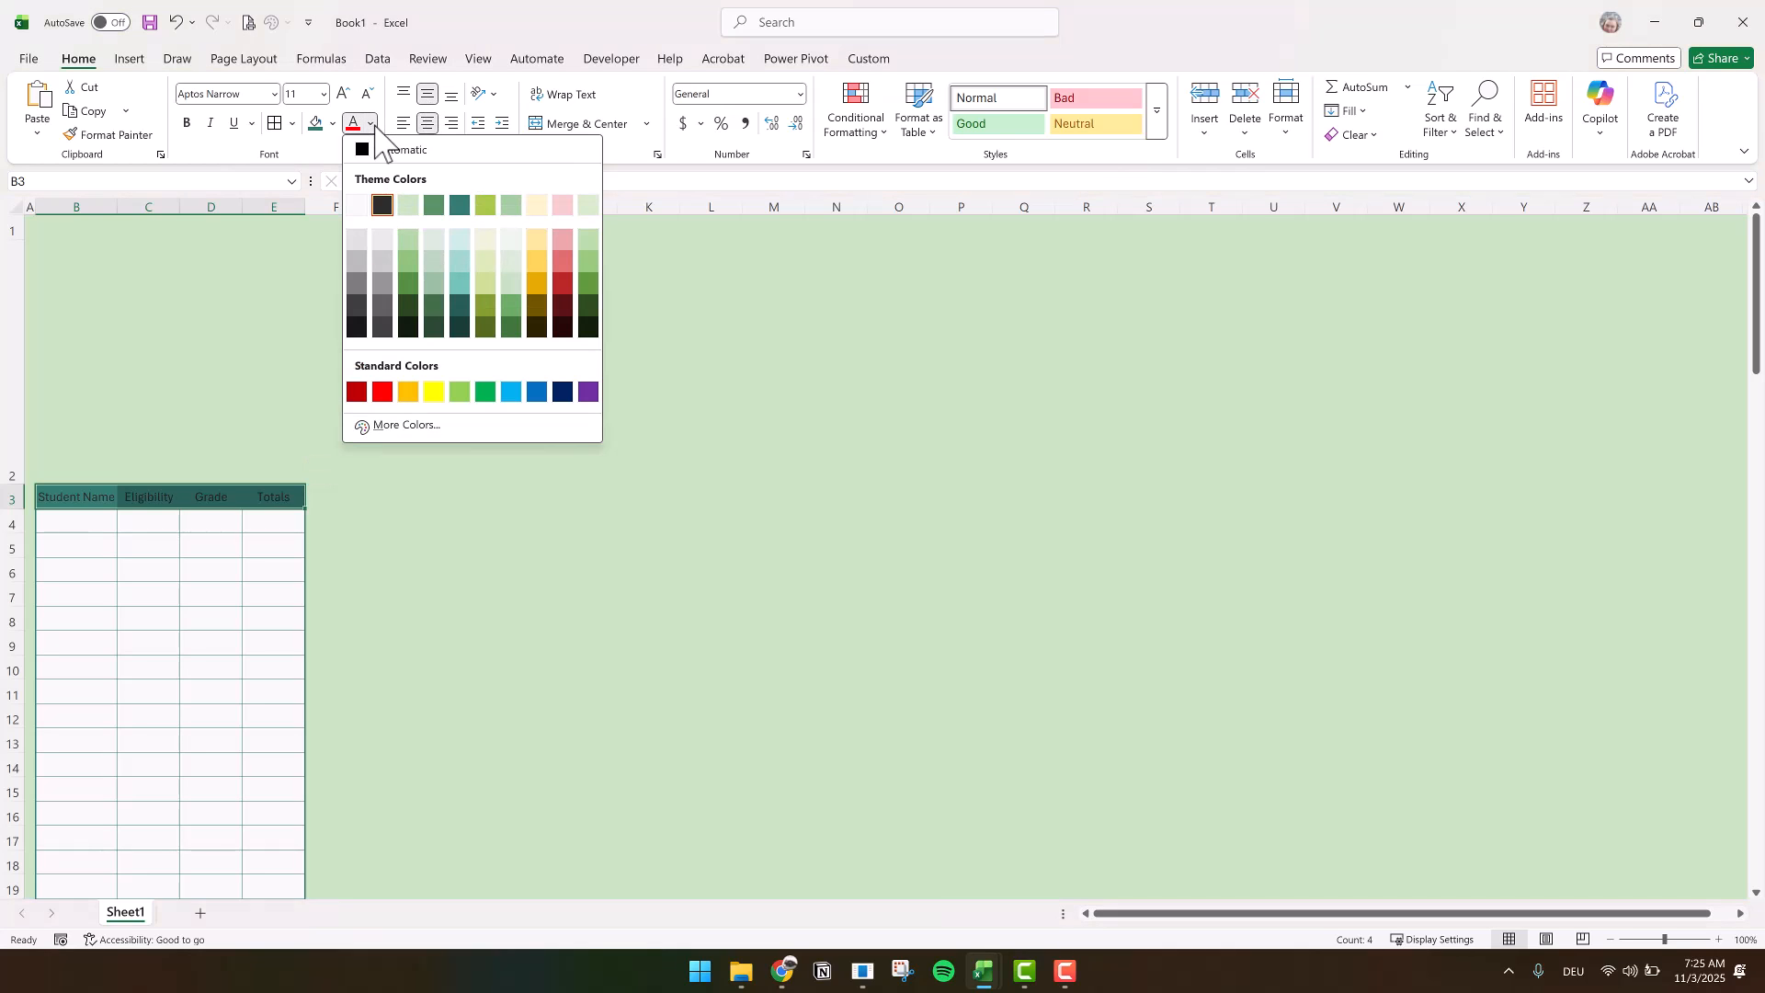
{"action": "left_click", "coordinate": [358, 201]}
{"action": "left_click", "coordinate": [187, 122]}
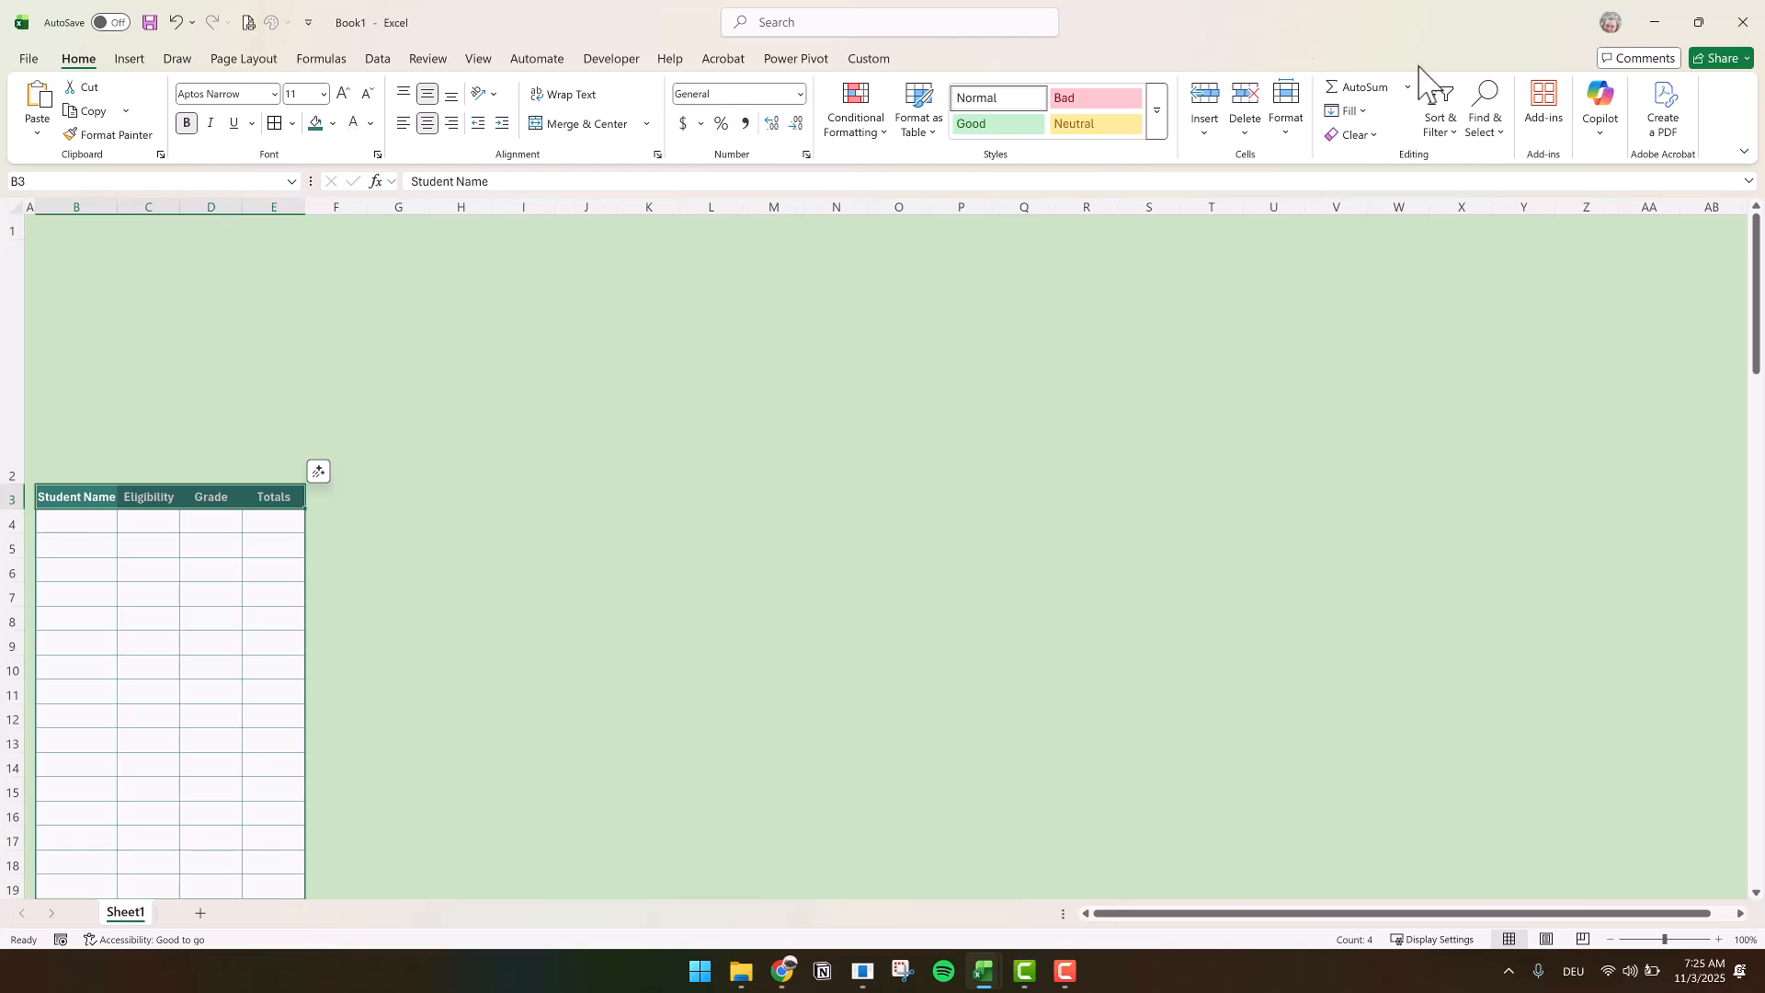
Set the width of the Student Name column B to 20
{"action": "left_click", "coordinate": [79, 207]}
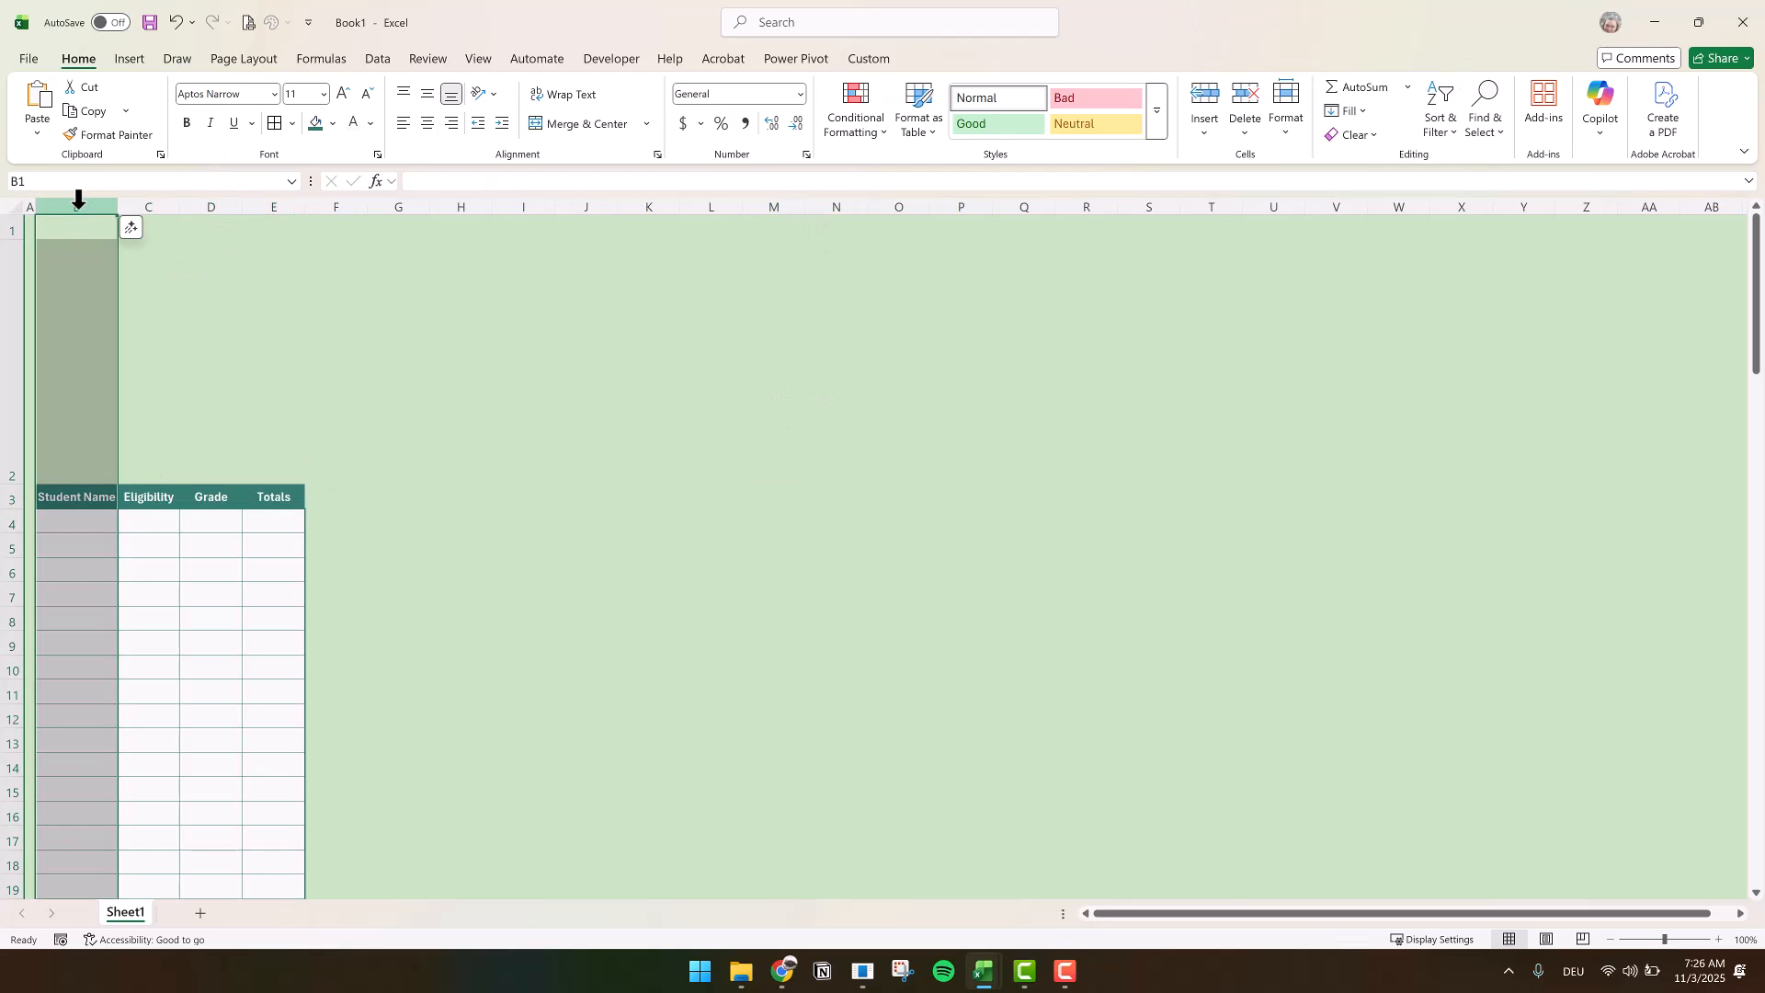
{"action": "right_click", "coordinate": [79, 208]}
{"action": "left_click", "coordinate": [147, 504]}
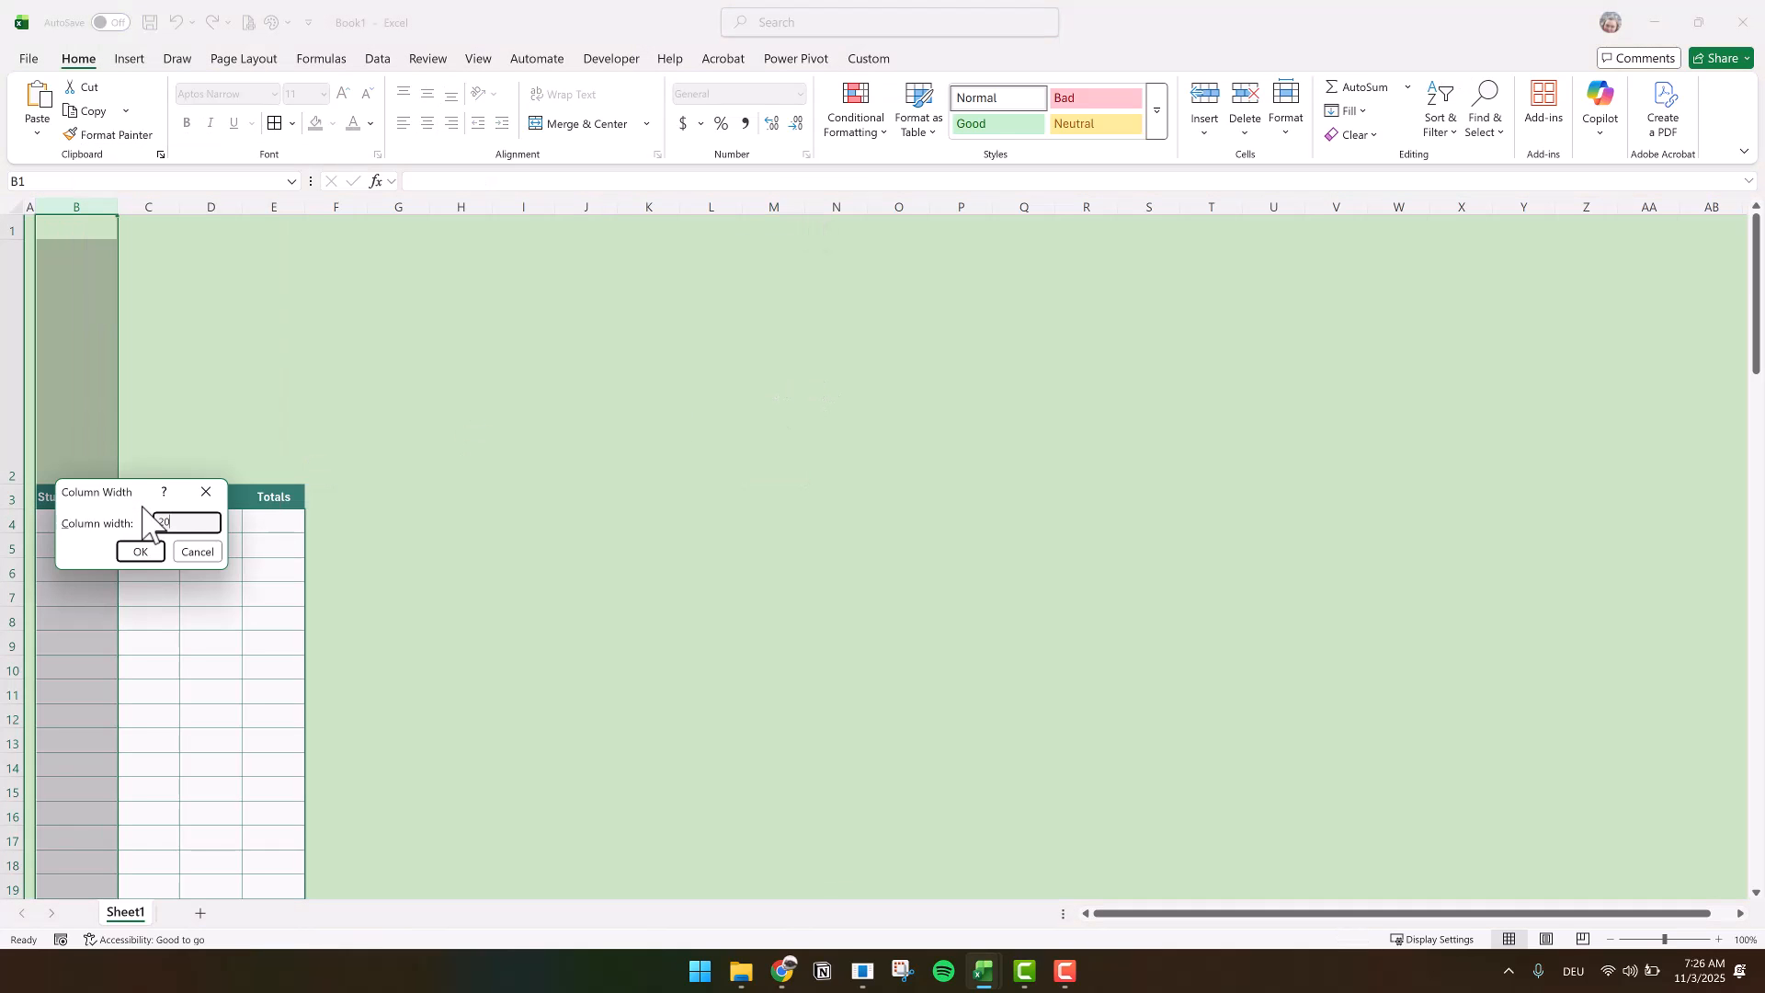
{"action": "type", "text": "20"}
{"action": "key", "text": "Return"}
{"action": "left_click", "coordinate": [479, 590]}
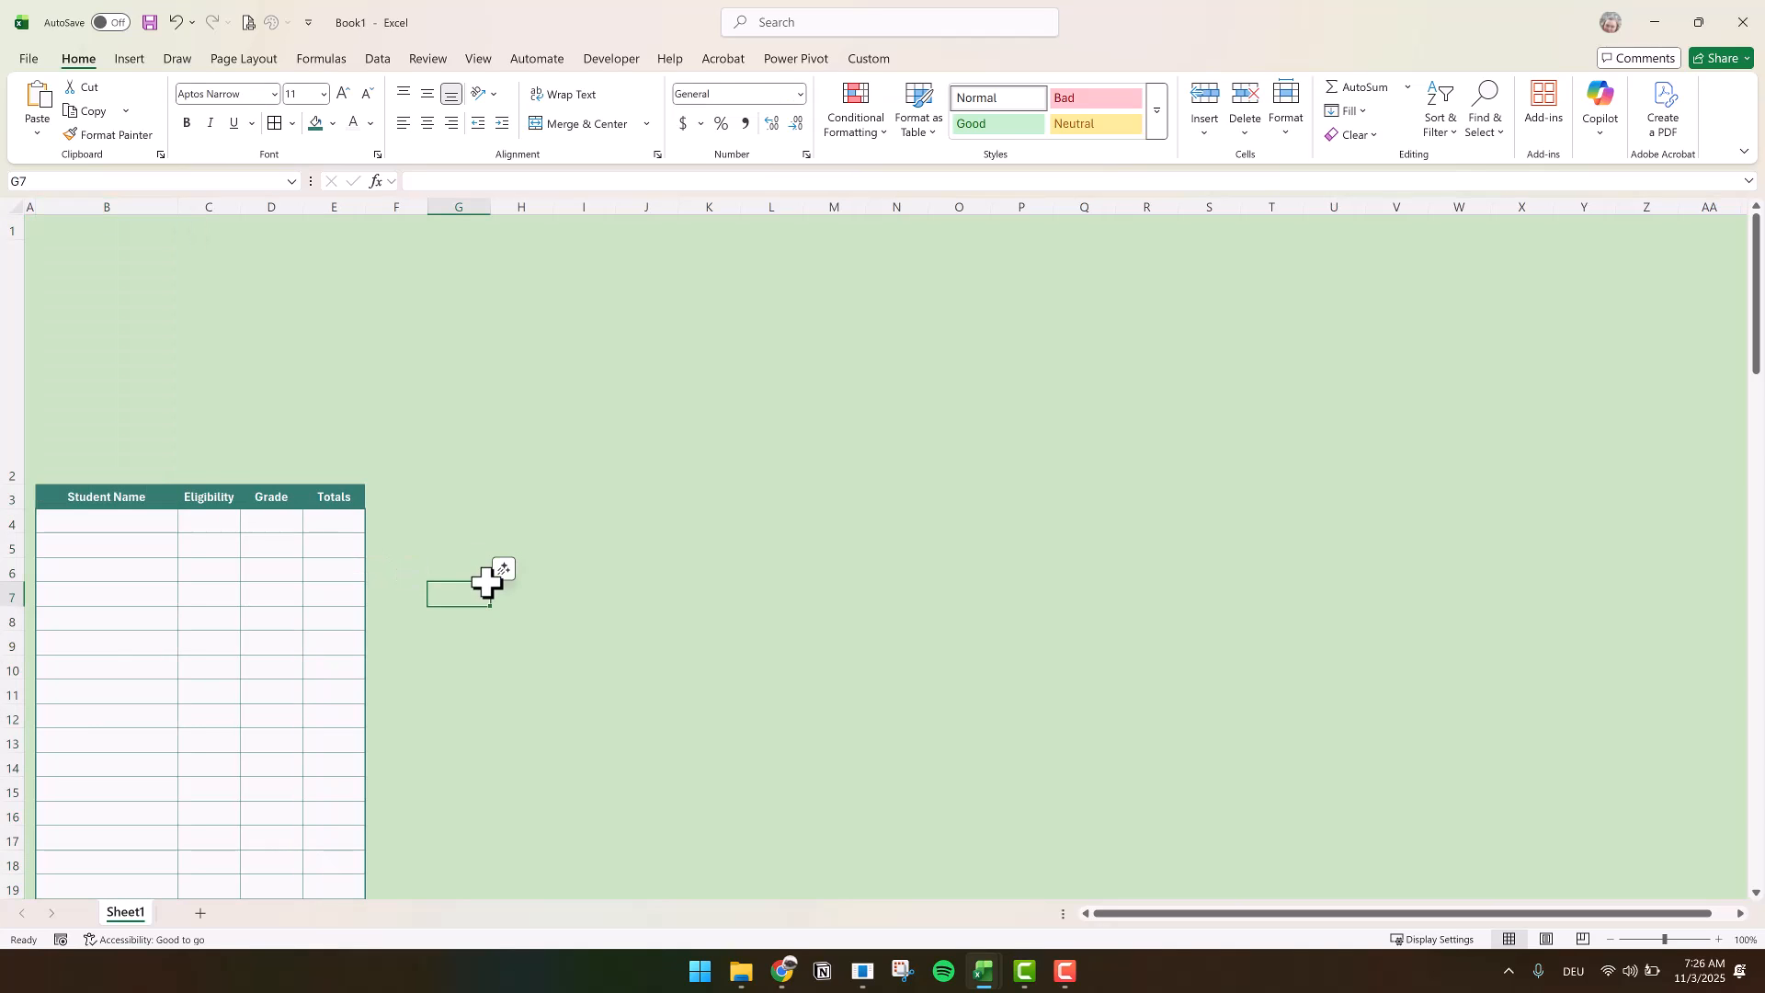
Narrow columns F through BM to one small uniform column width
{"action": "left_click_drag", "start_coordinate": [396, 207], "coordinate": [1057, 198]}
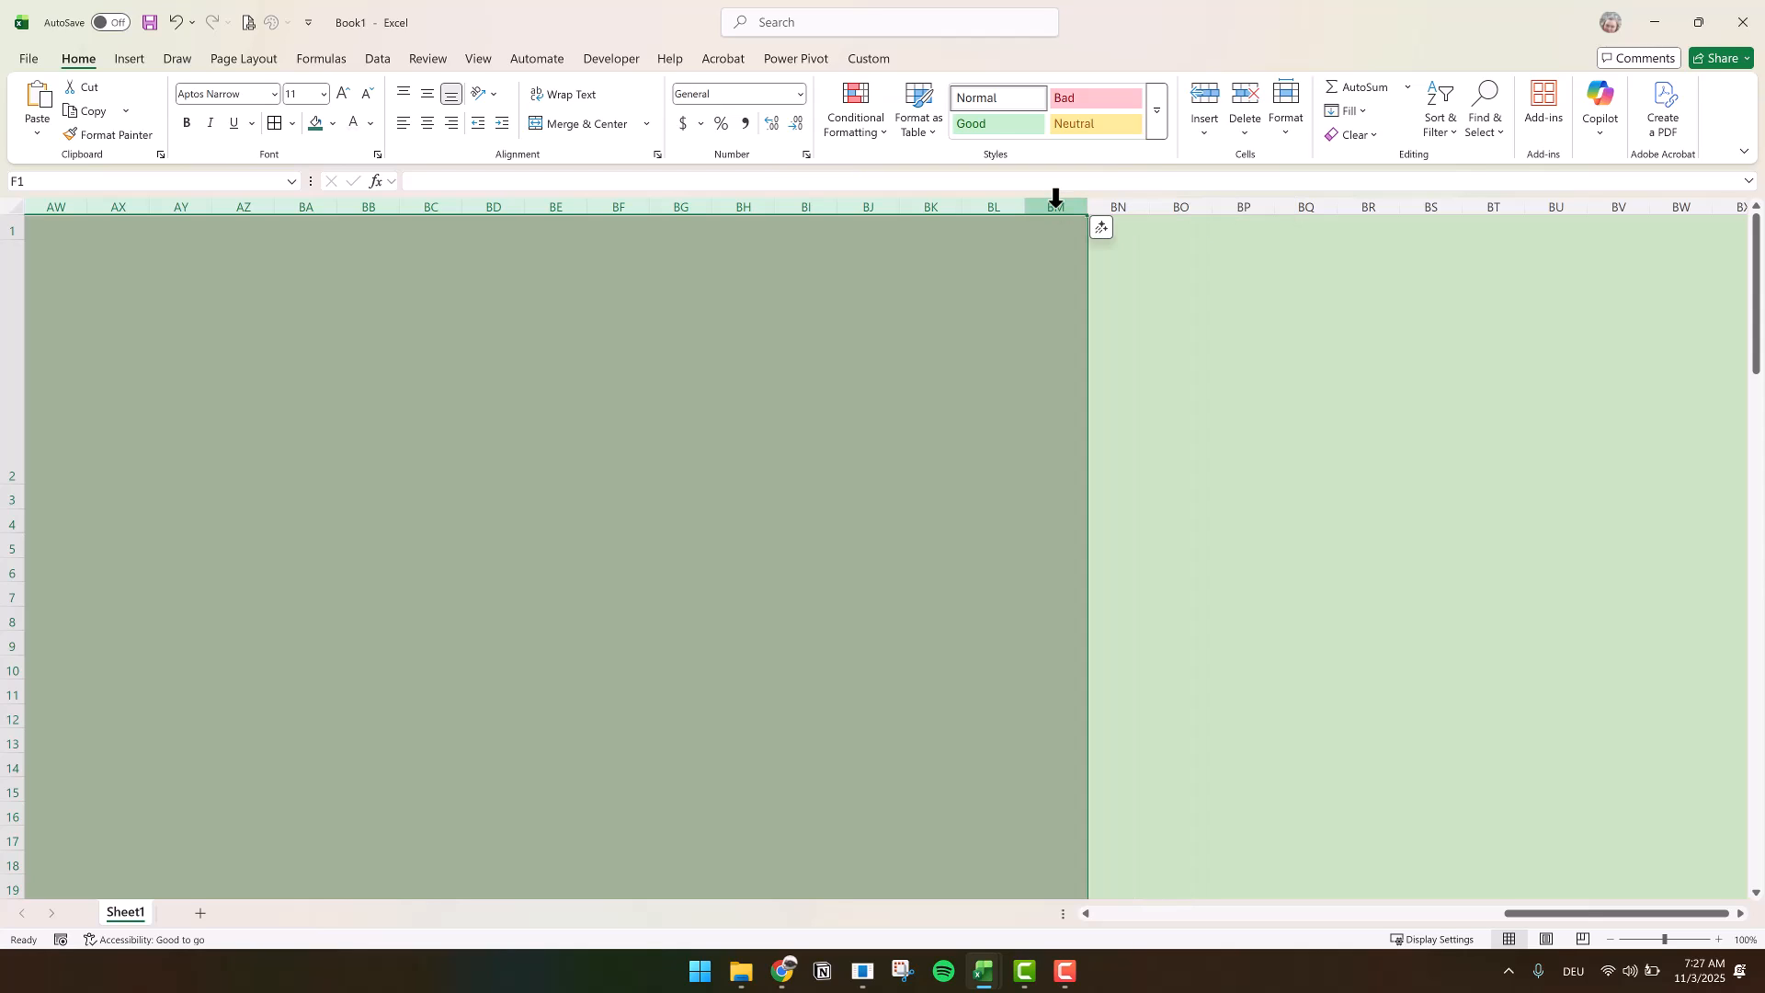
{"action": "right_click", "coordinate": [1056, 198]}
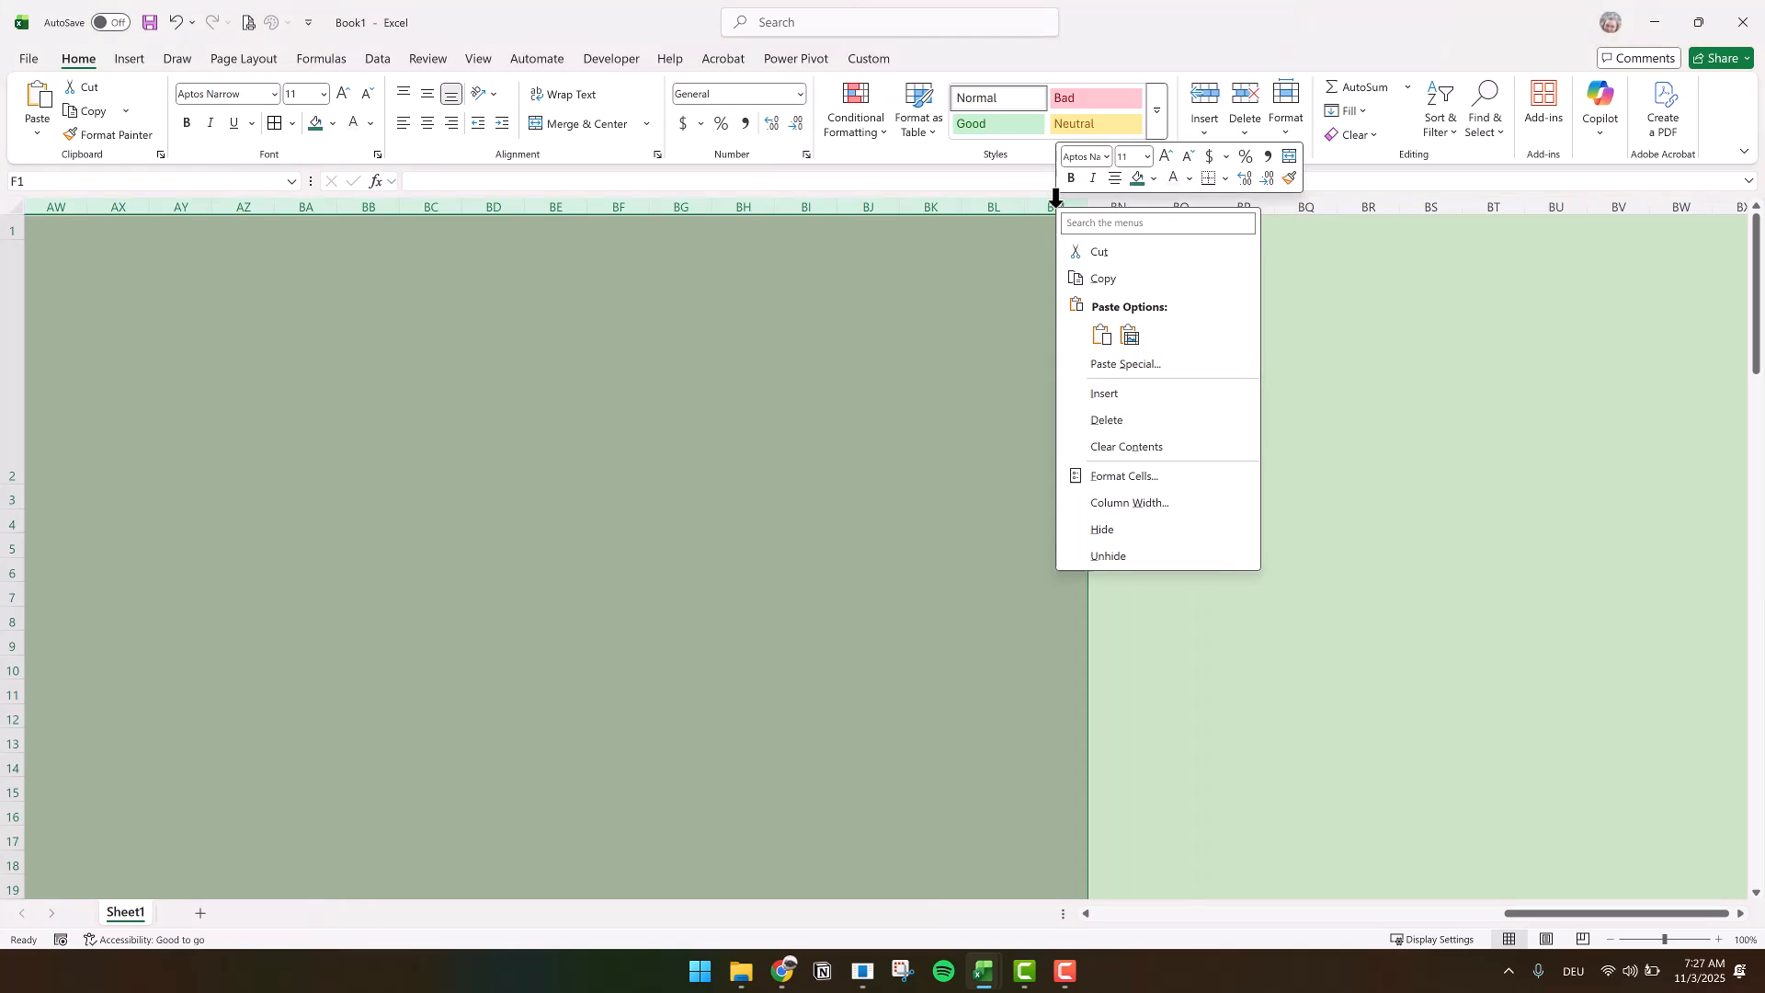
{"action": "left_click", "coordinate": [1123, 503]}
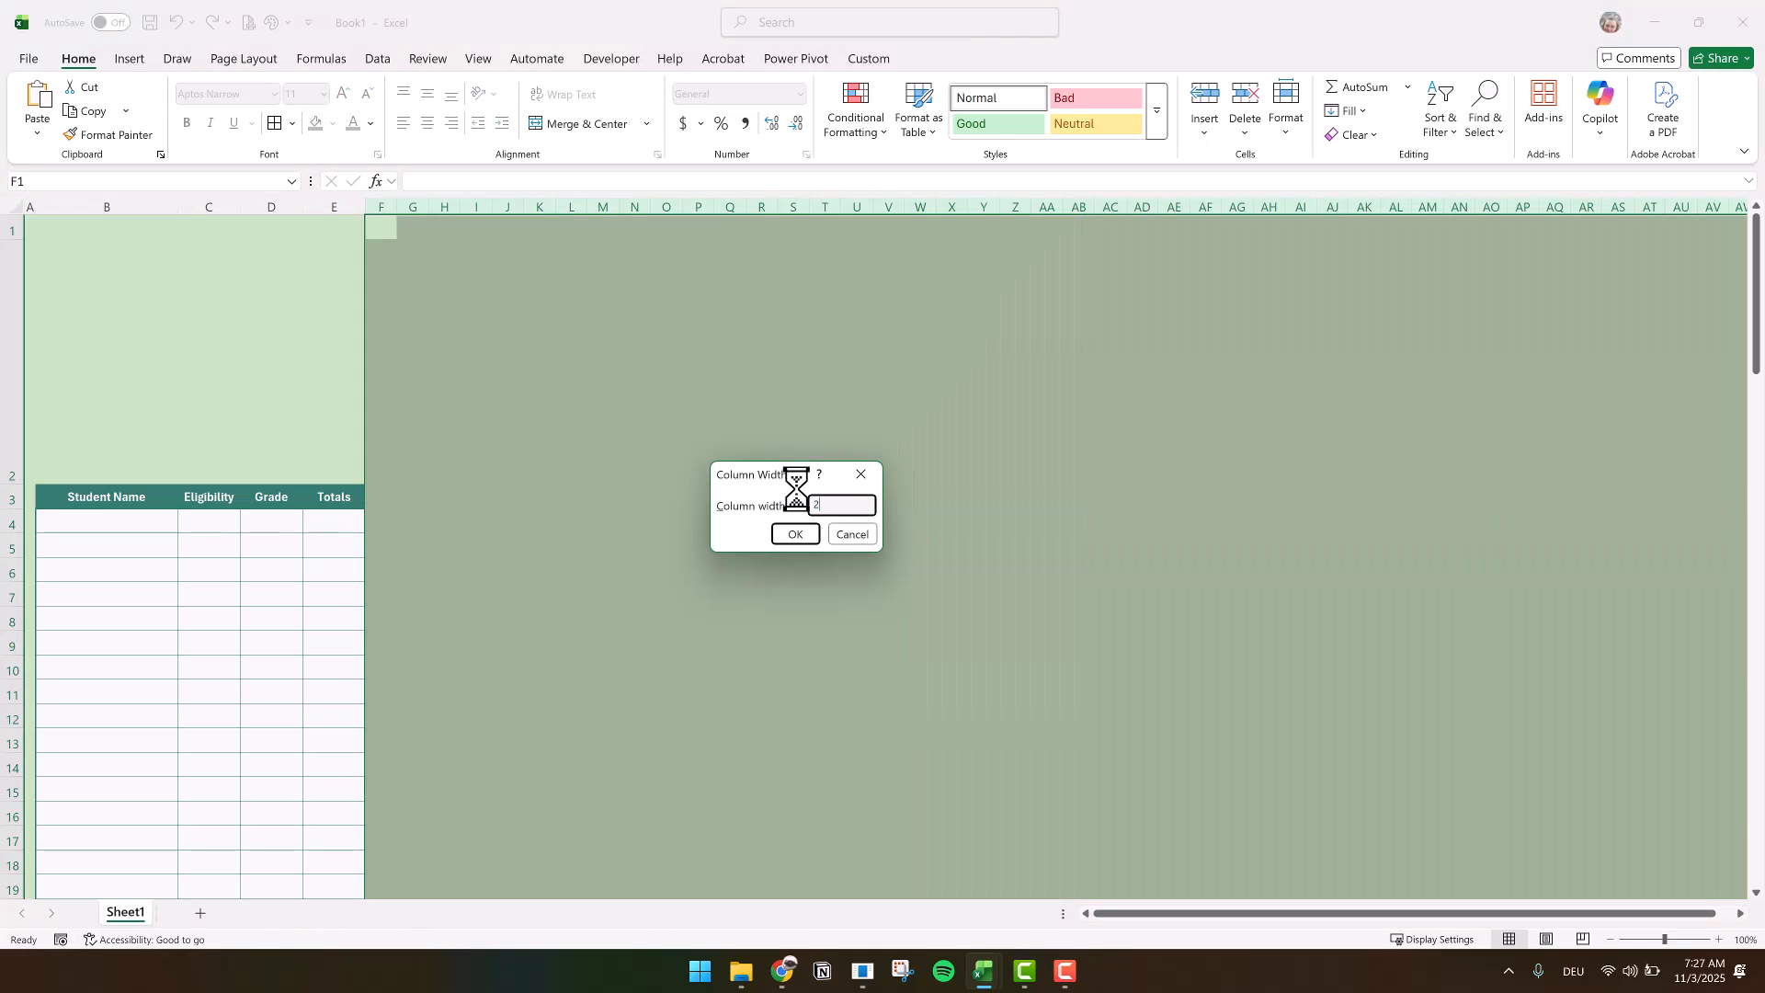
{"action": "key", "text": "Return"}
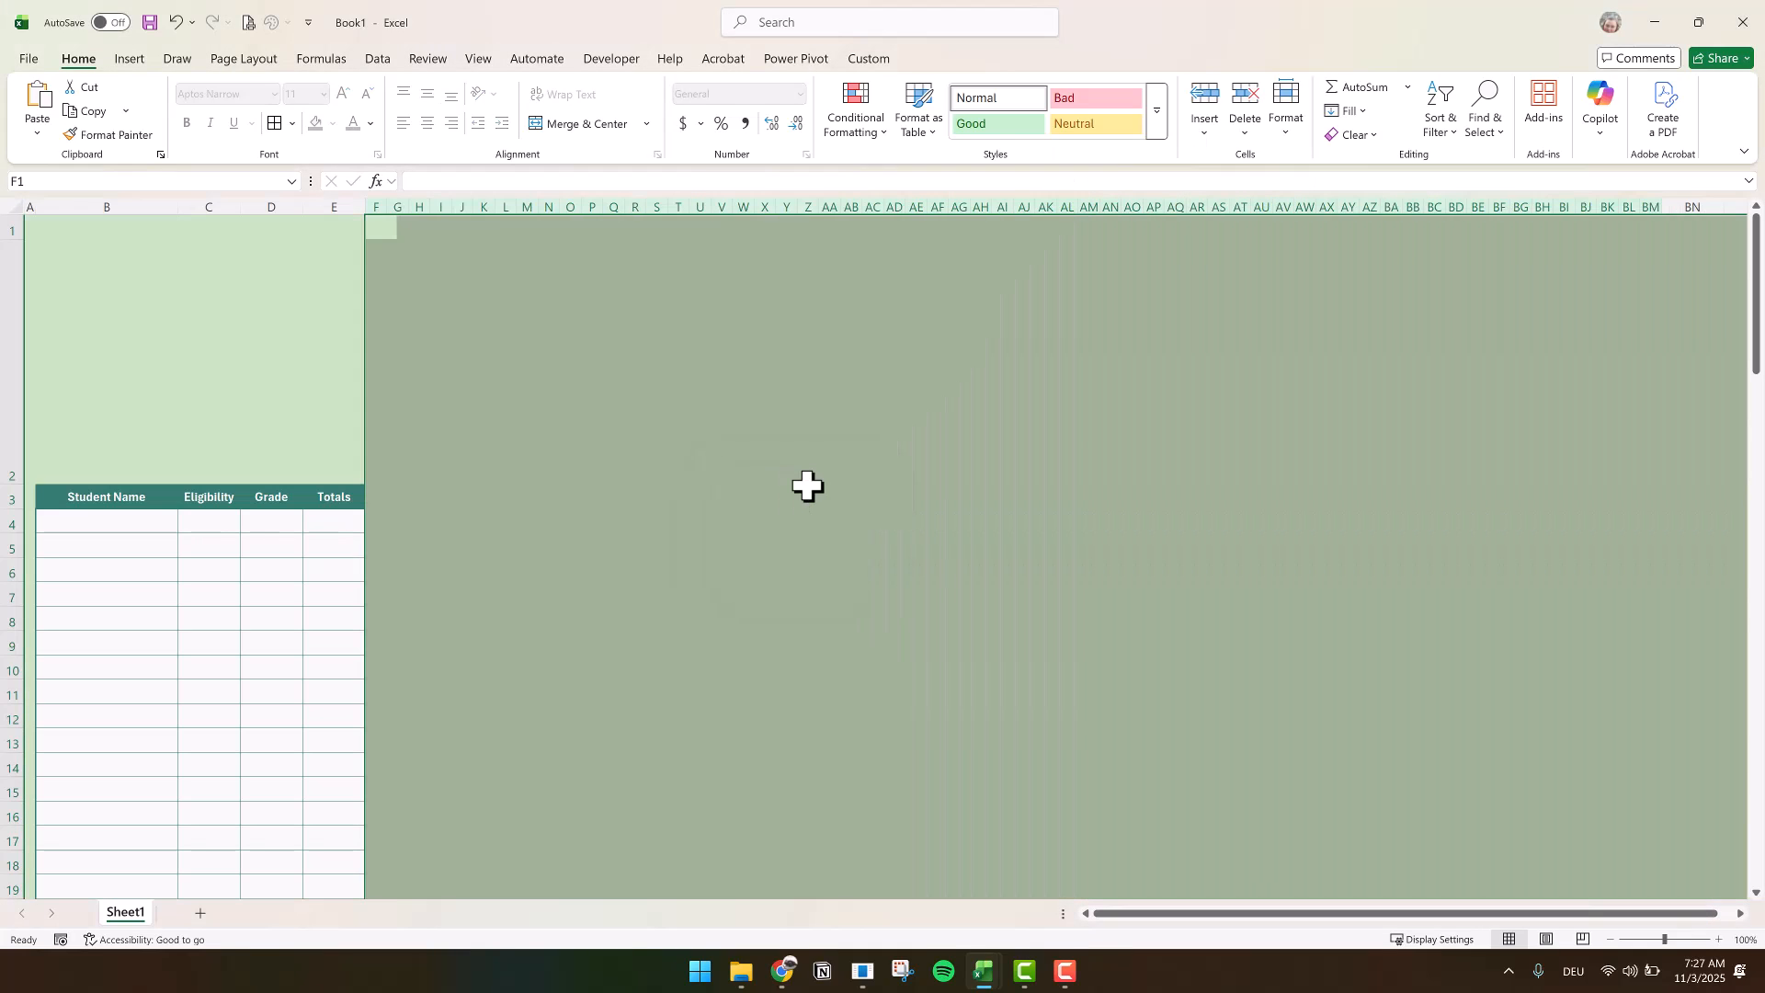
{"action": "left_click", "coordinate": [808, 488]}
Fill F2:P103 with a very light grey-green and Q2:Z103 with light blue
{"action": "left_click_drag", "start_coordinate": [374, 477], "coordinate": [650, 820]}
{"action": "left_click", "coordinate": [334, 124]}
{"action": "left_click", "coordinate": [397, 212]}
{"action": "scroll", "coordinate": [552, 570], "scroll_direction": "up", "scroll_amount": 20}
{"action": "left_click_drag", "start_coordinate": [614, 266], "coordinate": [816, 350]}
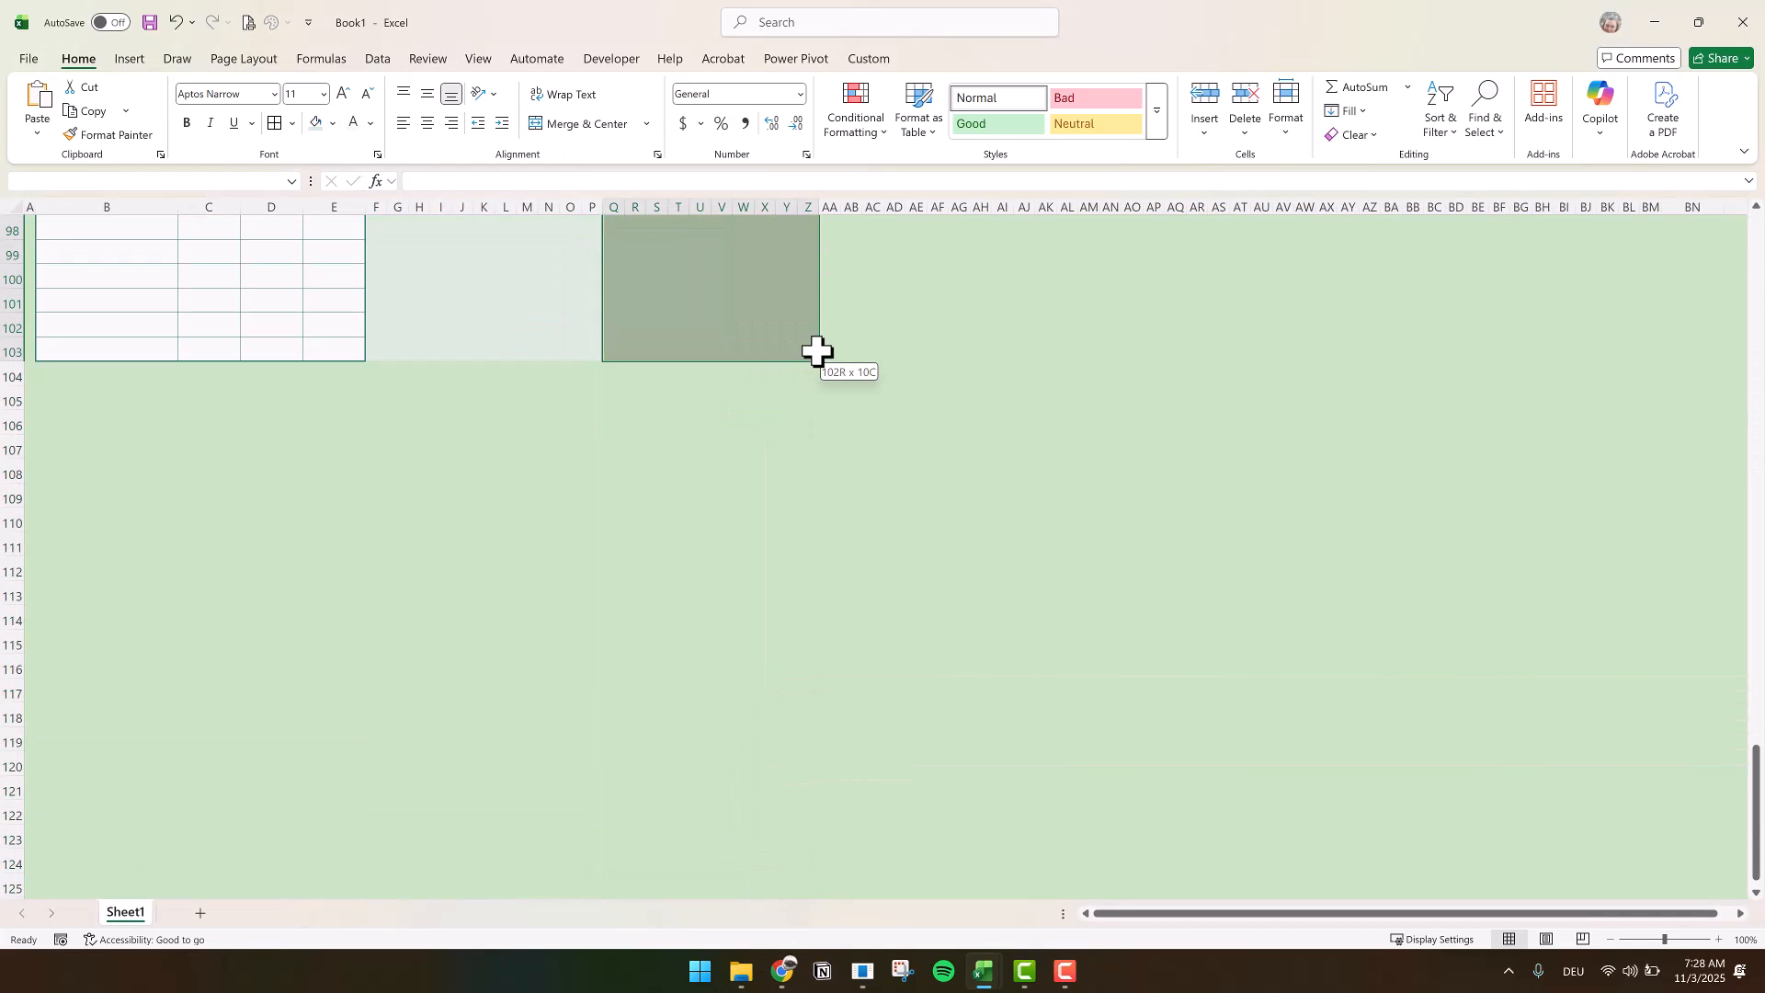
{"action": "left_click", "coordinate": [332, 124]}
{"action": "left_click", "coordinate": [430, 229]}
Fill AA2:AJ103 with light gold and AK2:AT103 with light green
{"action": "scroll", "coordinate": [828, 245], "scroll_direction": "up", "scroll_amount": 20}
{"action": "left_click_drag", "start_coordinate": [828, 245], "coordinate": [1029, 501]}
{"action": "left_click", "coordinate": [333, 124]}
{"action": "left_click", "coordinate": [504, 229]}
{"action": "scroll", "coordinate": [1048, 245], "scroll_direction": "up", "scroll_amount": 20}
{"action": "left_click_drag", "start_coordinate": [1048, 244], "coordinate": [1244, 882]}
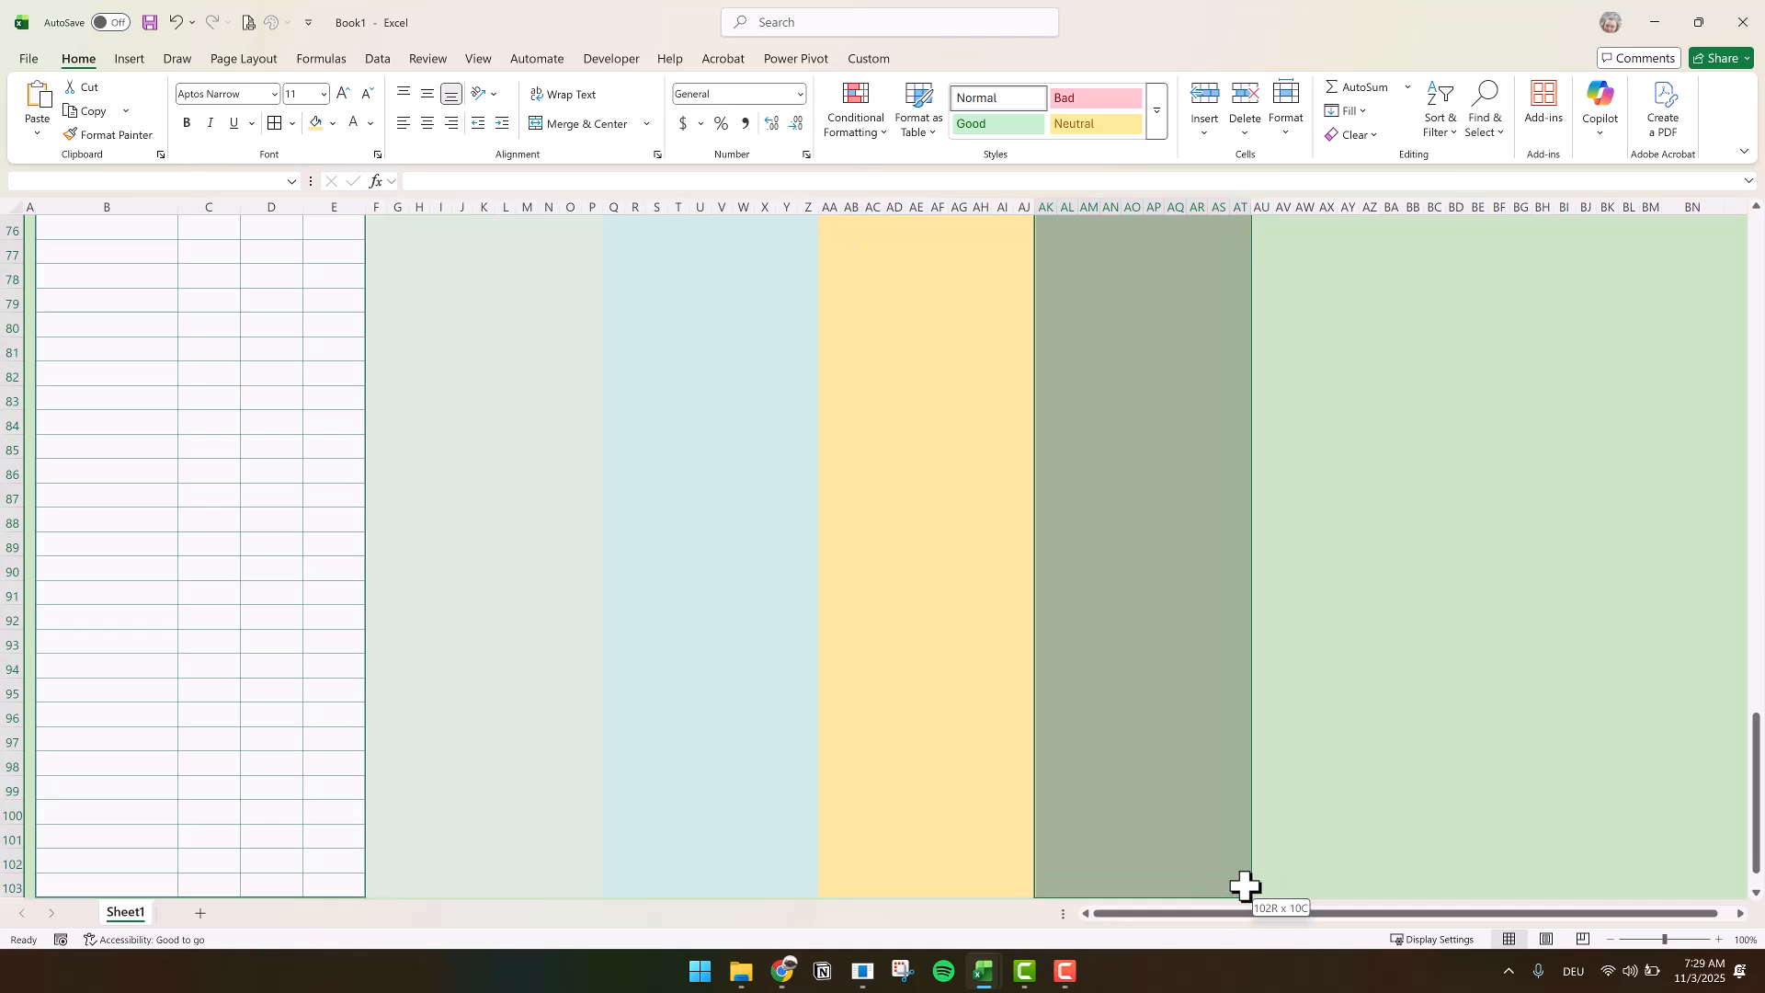
{"action": "left_click", "coordinate": [333, 124]}
{"action": "left_click", "coordinate": [552, 211]}
Fill AU2:BD103 with light red and the block starting at BE2, down to row 103, with light lime green
{"action": "scroll", "coordinate": [1339, 327], "scroll_direction": "up", "scroll_amount": 20}
{"action": "left_click_drag", "start_coordinate": [1269, 244], "coordinate": [1469, 821]}
{"action": "left_click", "coordinate": [333, 125]}
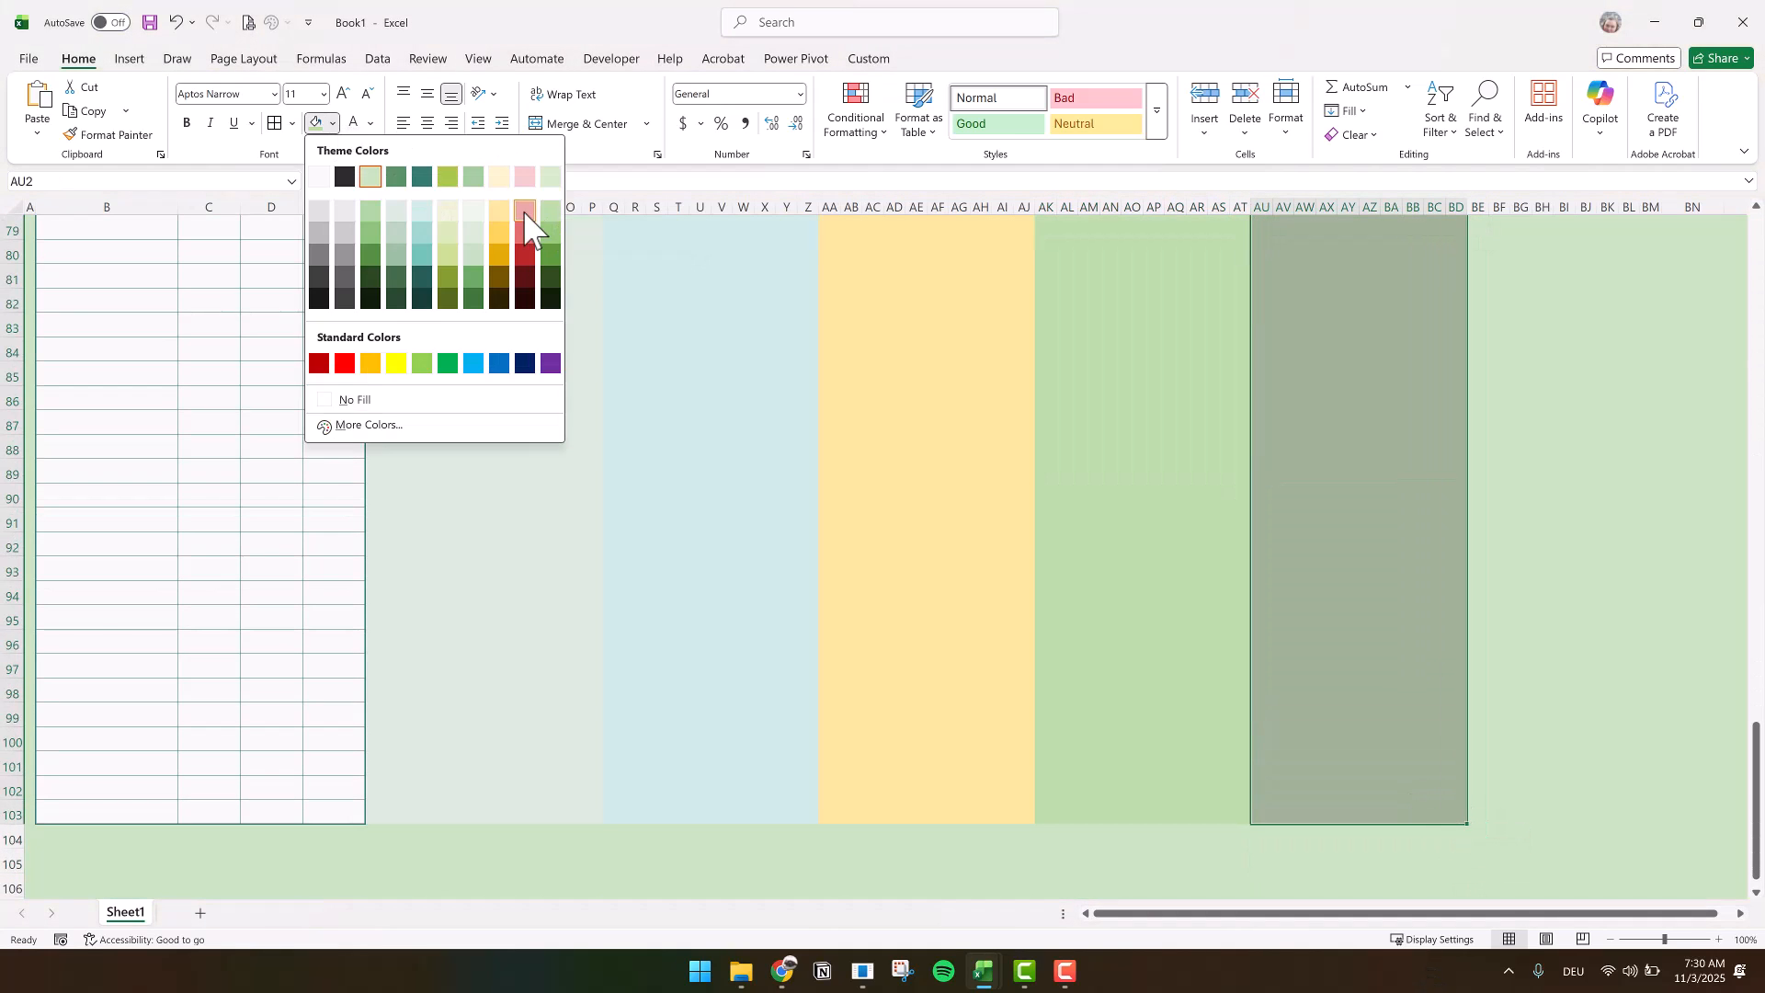
{"action": "left_click", "coordinate": [532, 225]}
{"action": "scroll", "coordinate": [1487, 252], "scroll_direction": "up", "scroll_amount": 20}
{"action": "left_click_drag", "start_coordinate": [1487, 252], "coordinate": [1584, 618]}
{"action": "left_click", "coordinate": [333, 124]}
{"action": "left_click", "coordinate": [444, 266]}
Paste the copied accommodation names as values across F2:BM2 and angle their text counterclockwise
{"action": "scroll", "coordinate": [378, 493], "scroll_direction": "up", "scroll_amount": 20}
{"action": "left_click", "coordinate": [375, 478]}
{"action": "key", "text": "ctrl+c"}
{"action": "right_click", "coordinate": [375, 478]}
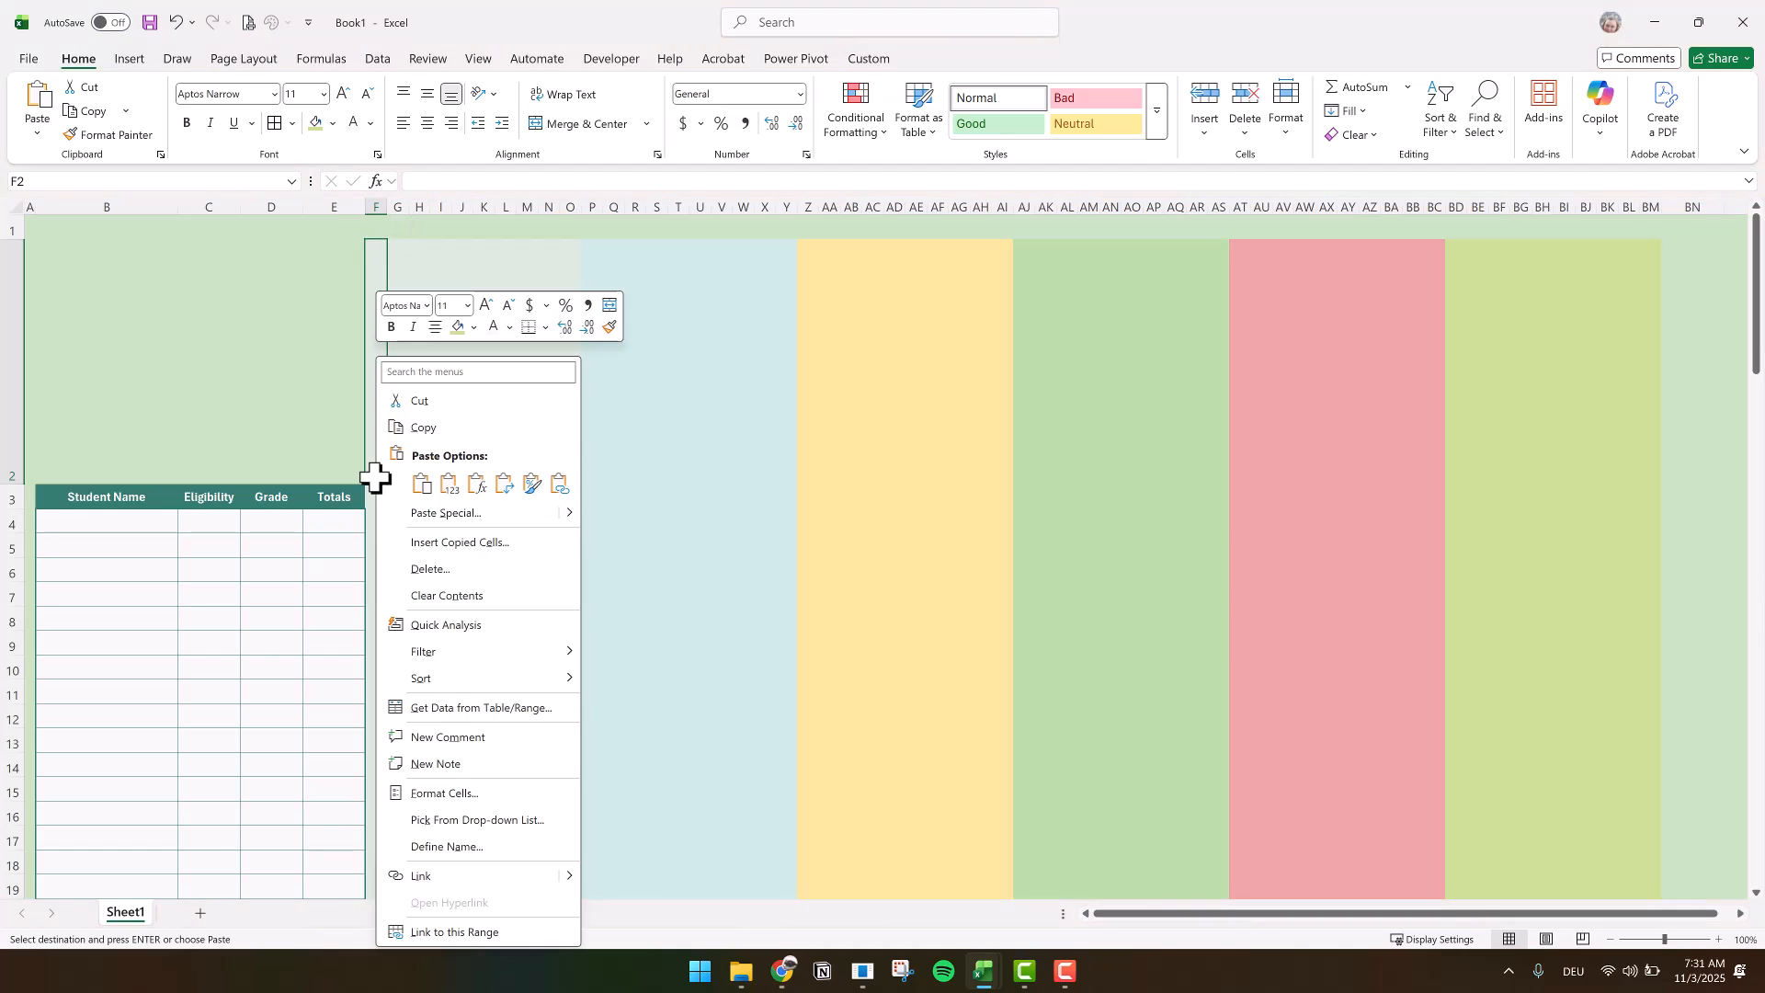
{"action": "left_click", "coordinate": [448, 479]}
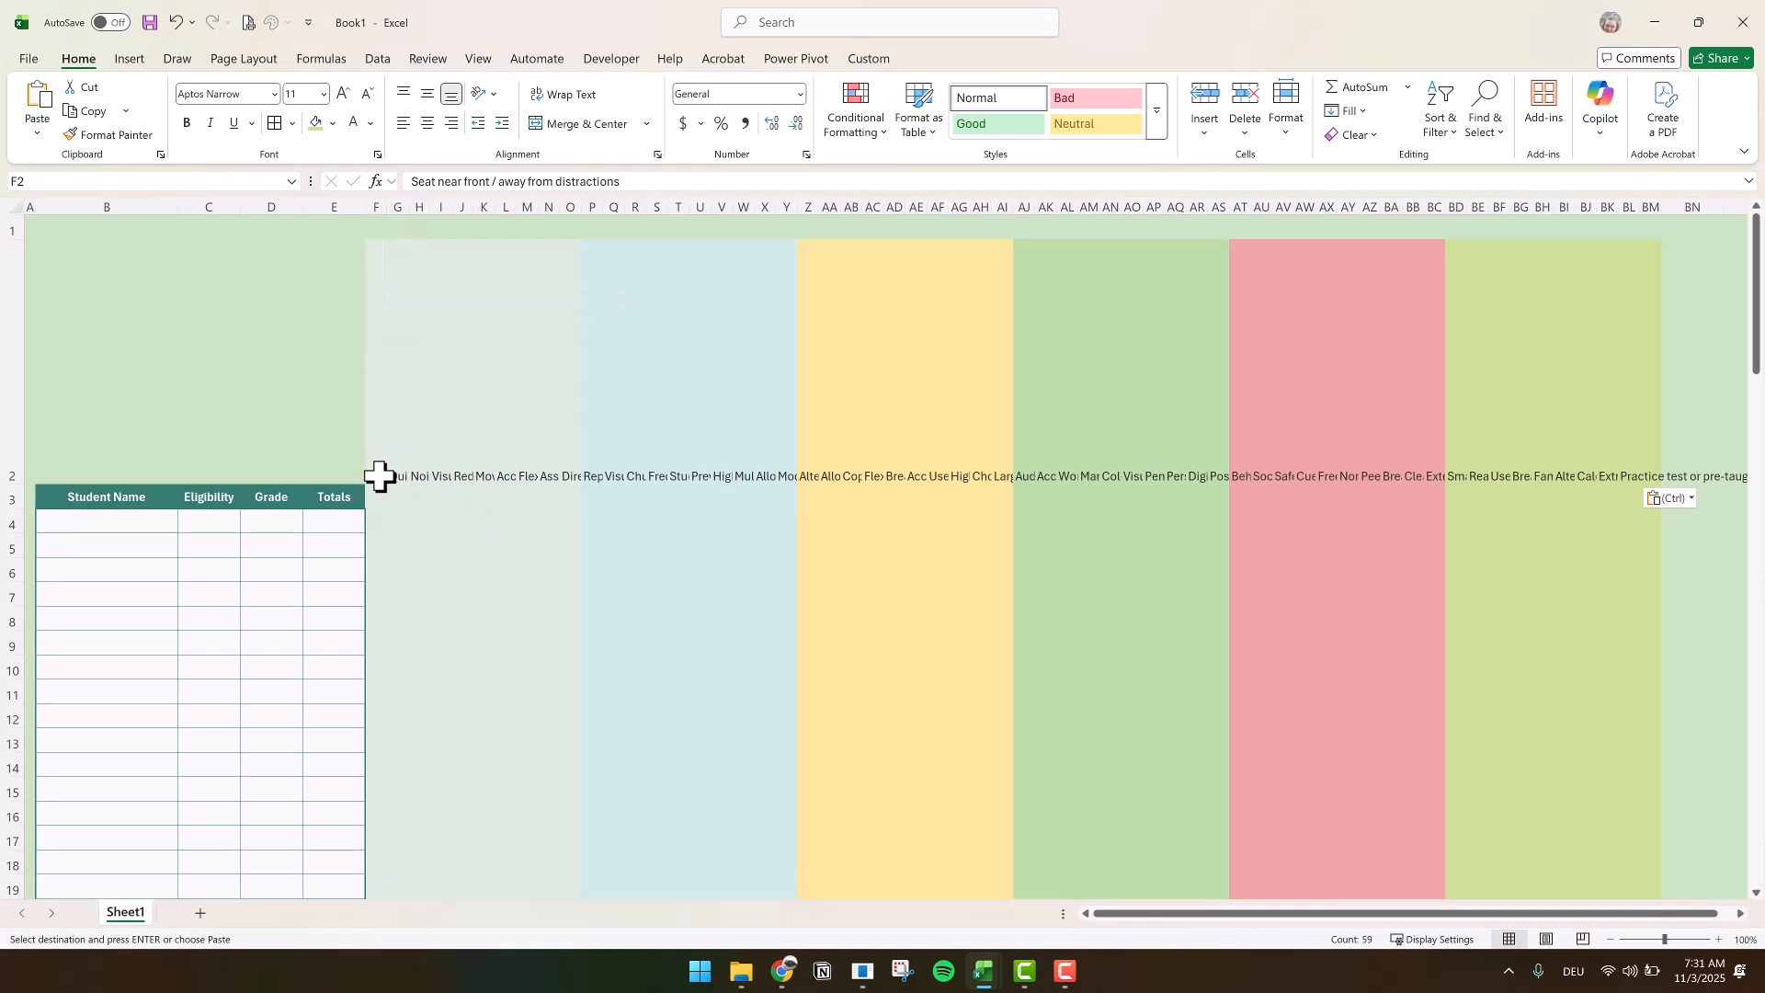
{"action": "left_click", "coordinate": [481, 96]}
{"action": "left_click", "coordinate": [488, 120]}
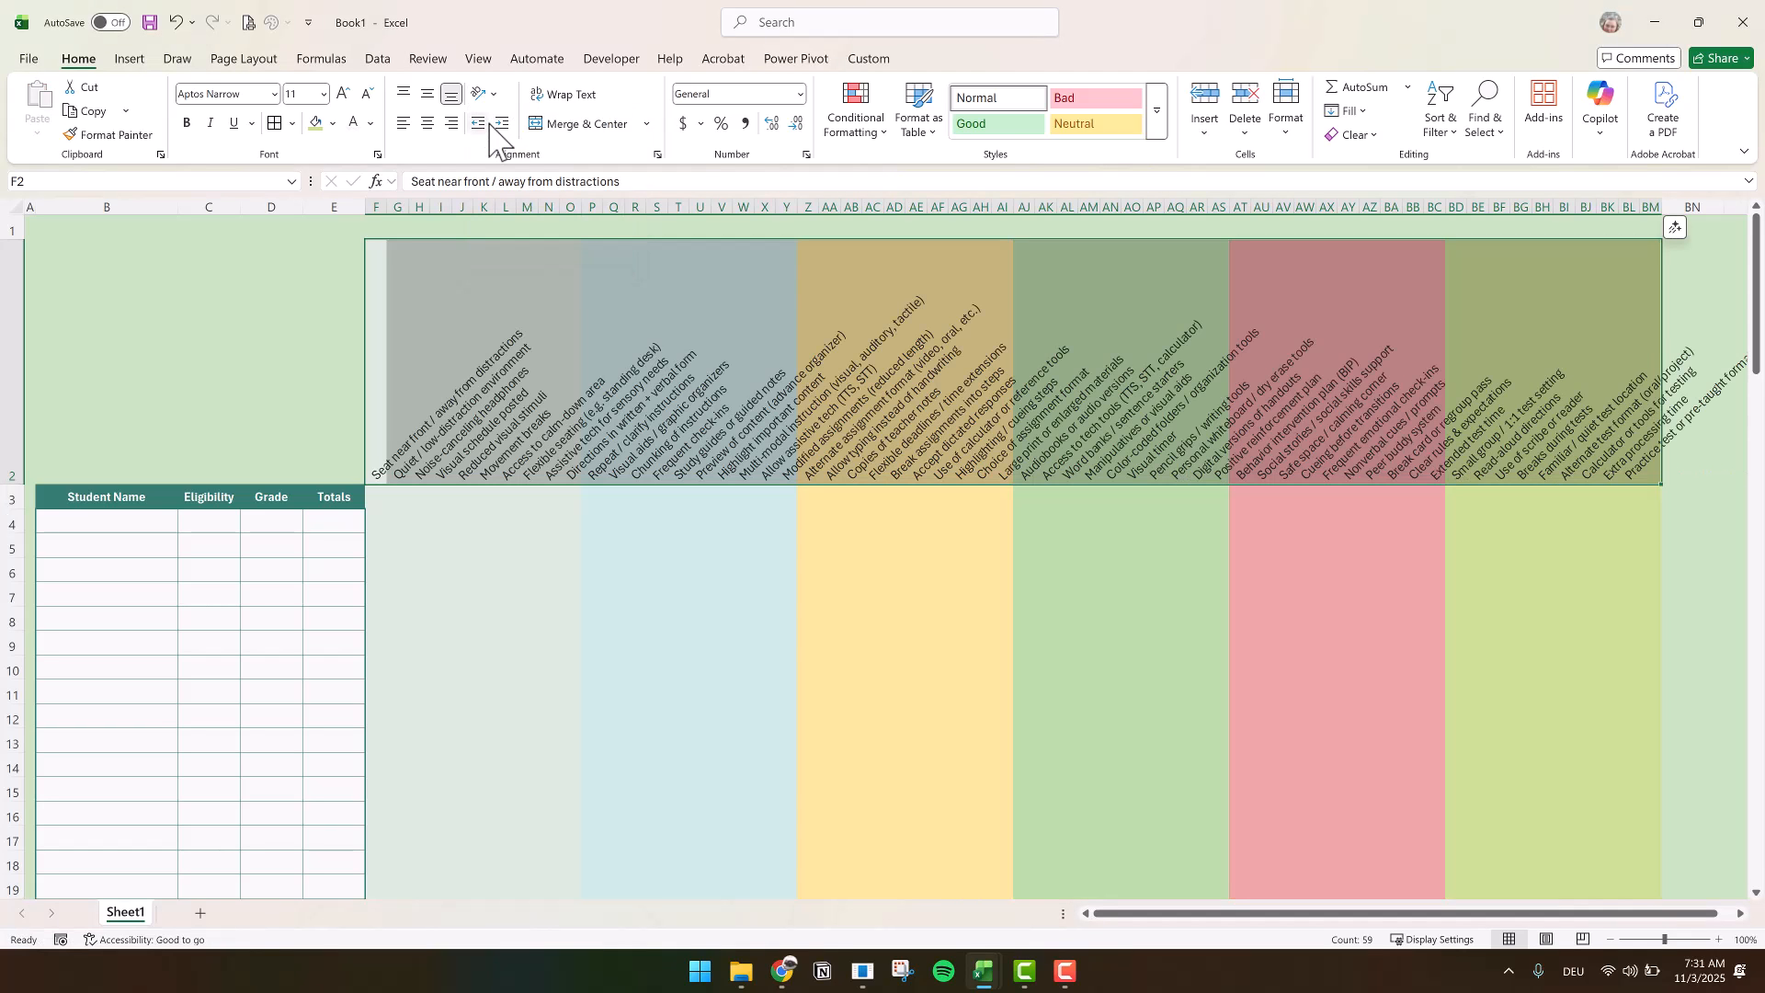
Apply dark teal outline and inside borders to the accommodation headings F2:BM2
{"action": "left_click", "coordinate": [293, 123]}
{"action": "left_click", "coordinate": [334, 317]}
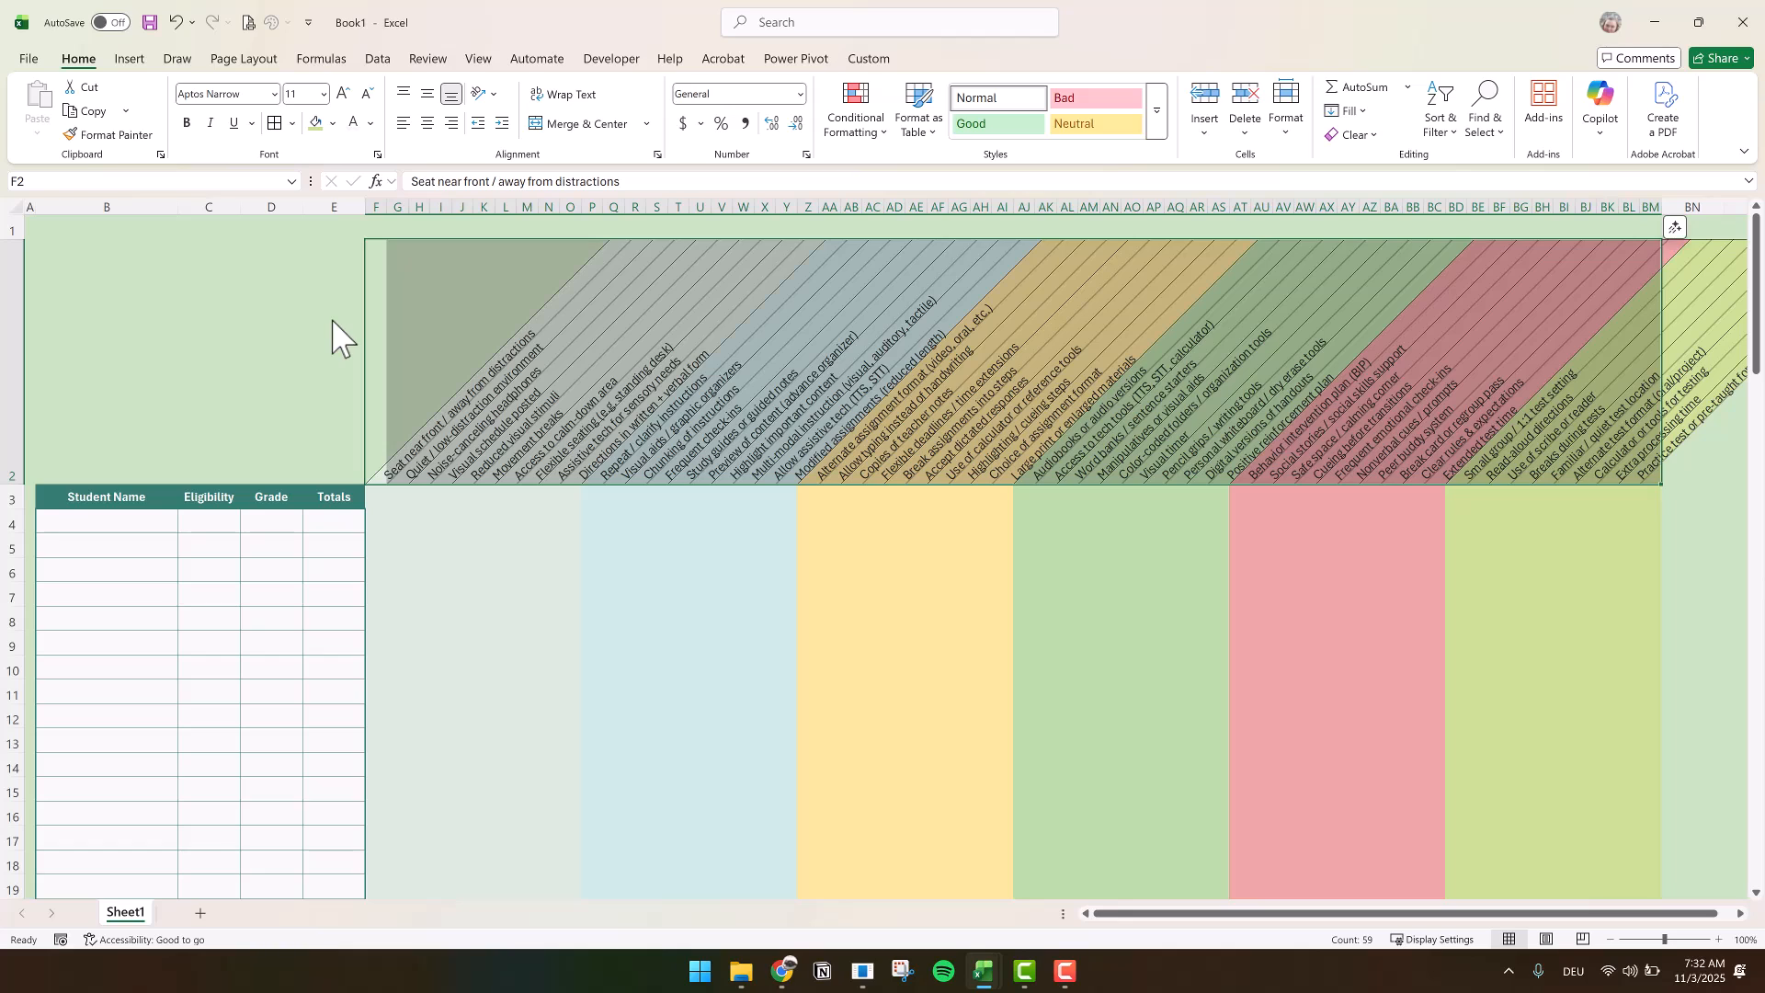
{"action": "left_click", "coordinate": [292, 123]}
{"action": "left_click", "coordinate": [337, 697]}
{"action": "left_click", "coordinate": [571, 611]}
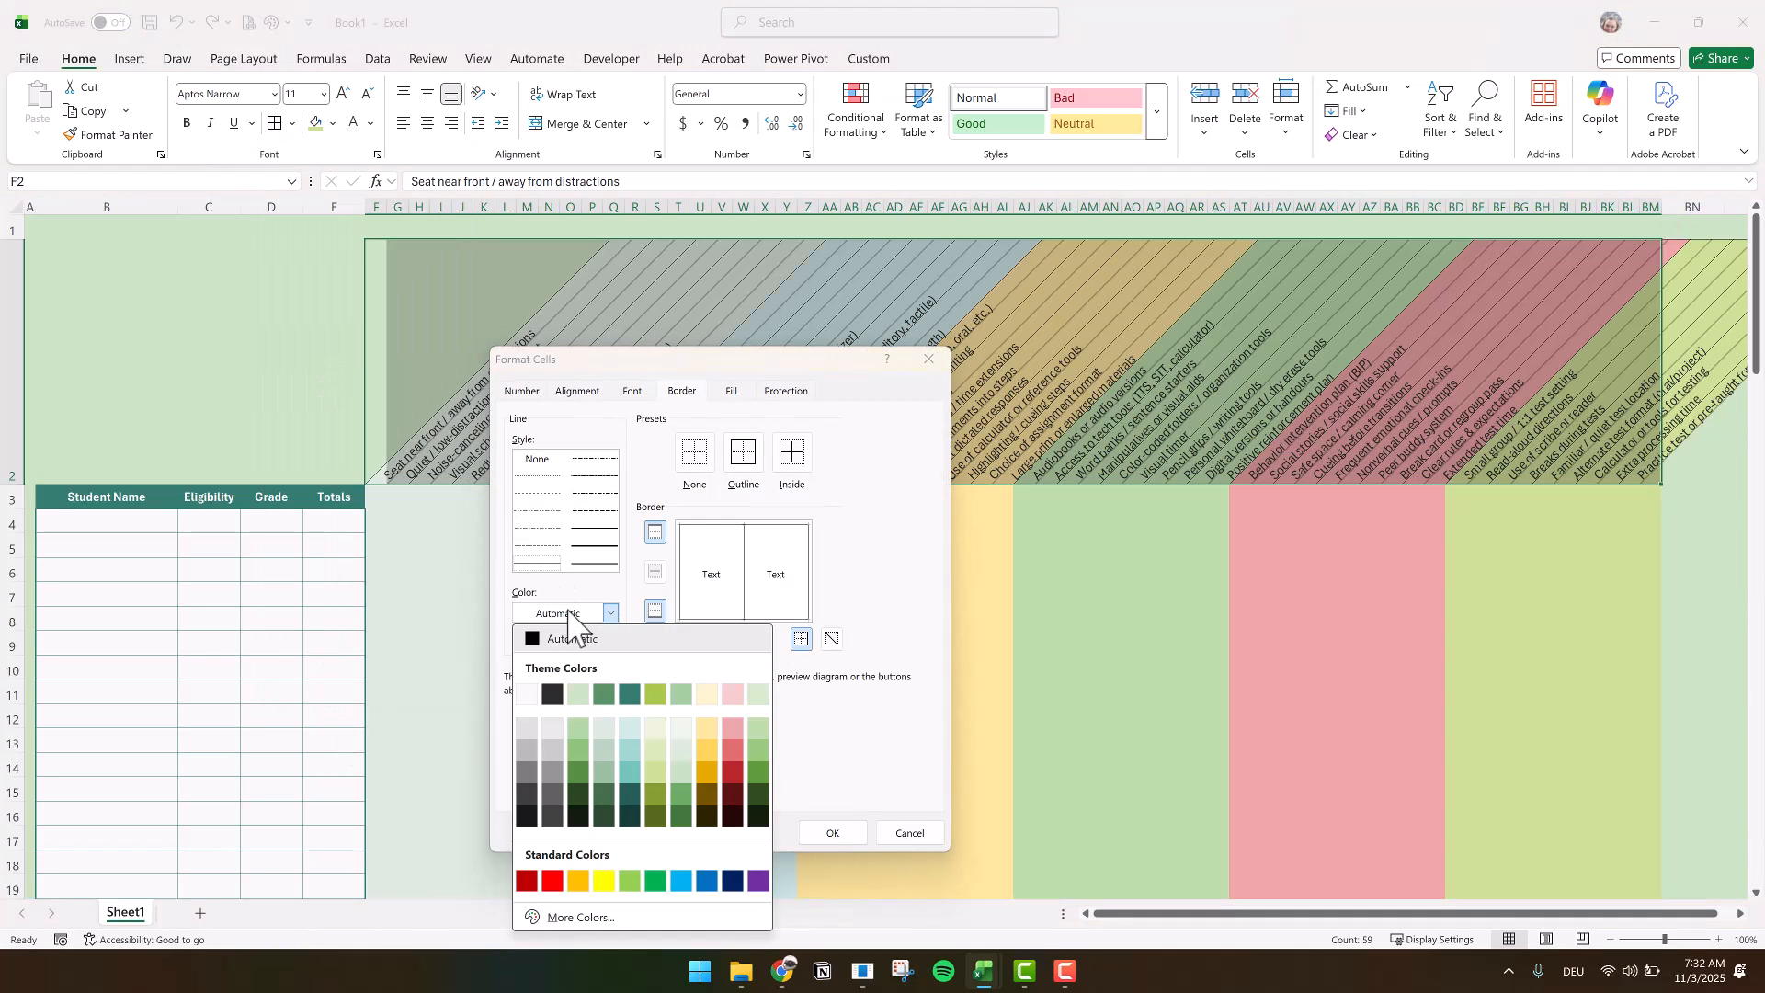
{"action": "left_click", "coordinate": [629, 696]}
{"action": "left_click", "coordinate": [743, 452]}
{"action": "left_click", "coordinate": [792, 452]}
{"action": "left_click", "coordinate": [833, 832]}
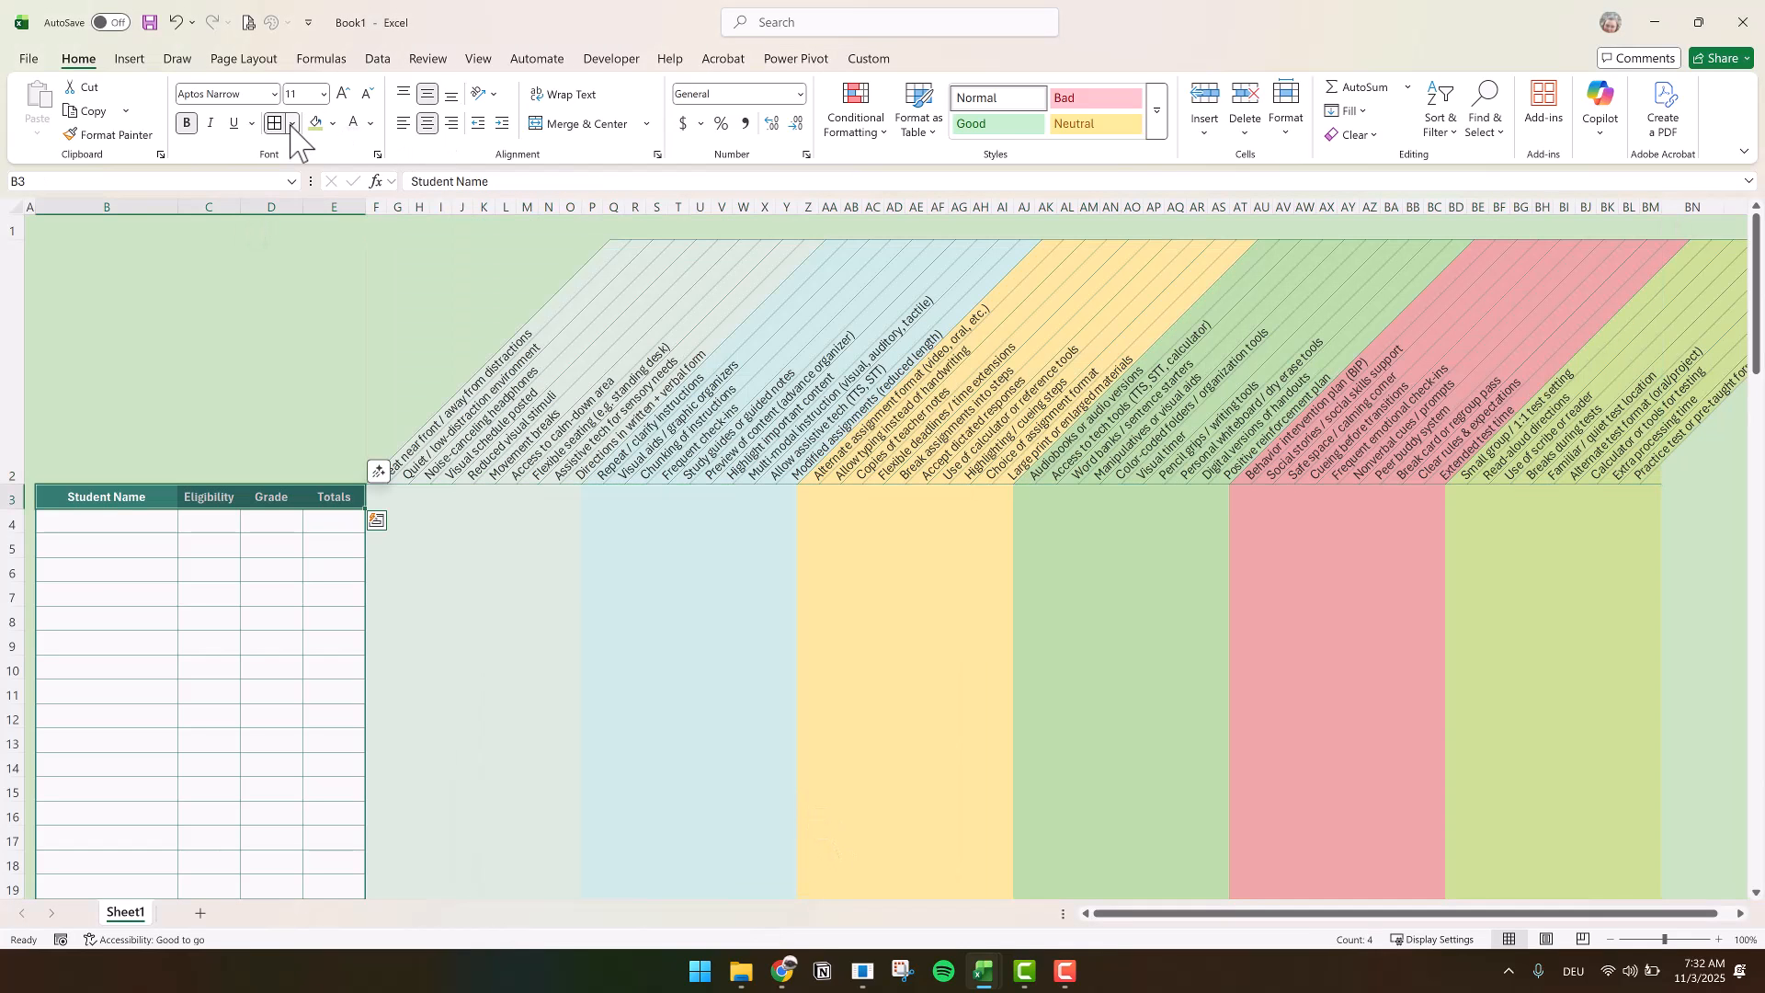
Put a thicker dark teal outline border around the header row B3:E3 and around the accommodation grid F3:BM103
{"action": "left_click", "coordinate": [293, 123]}
{"action": "left_click", "coordinate": [362, 696]}
{"action": "left_click", "coordinate": [741, 455]}
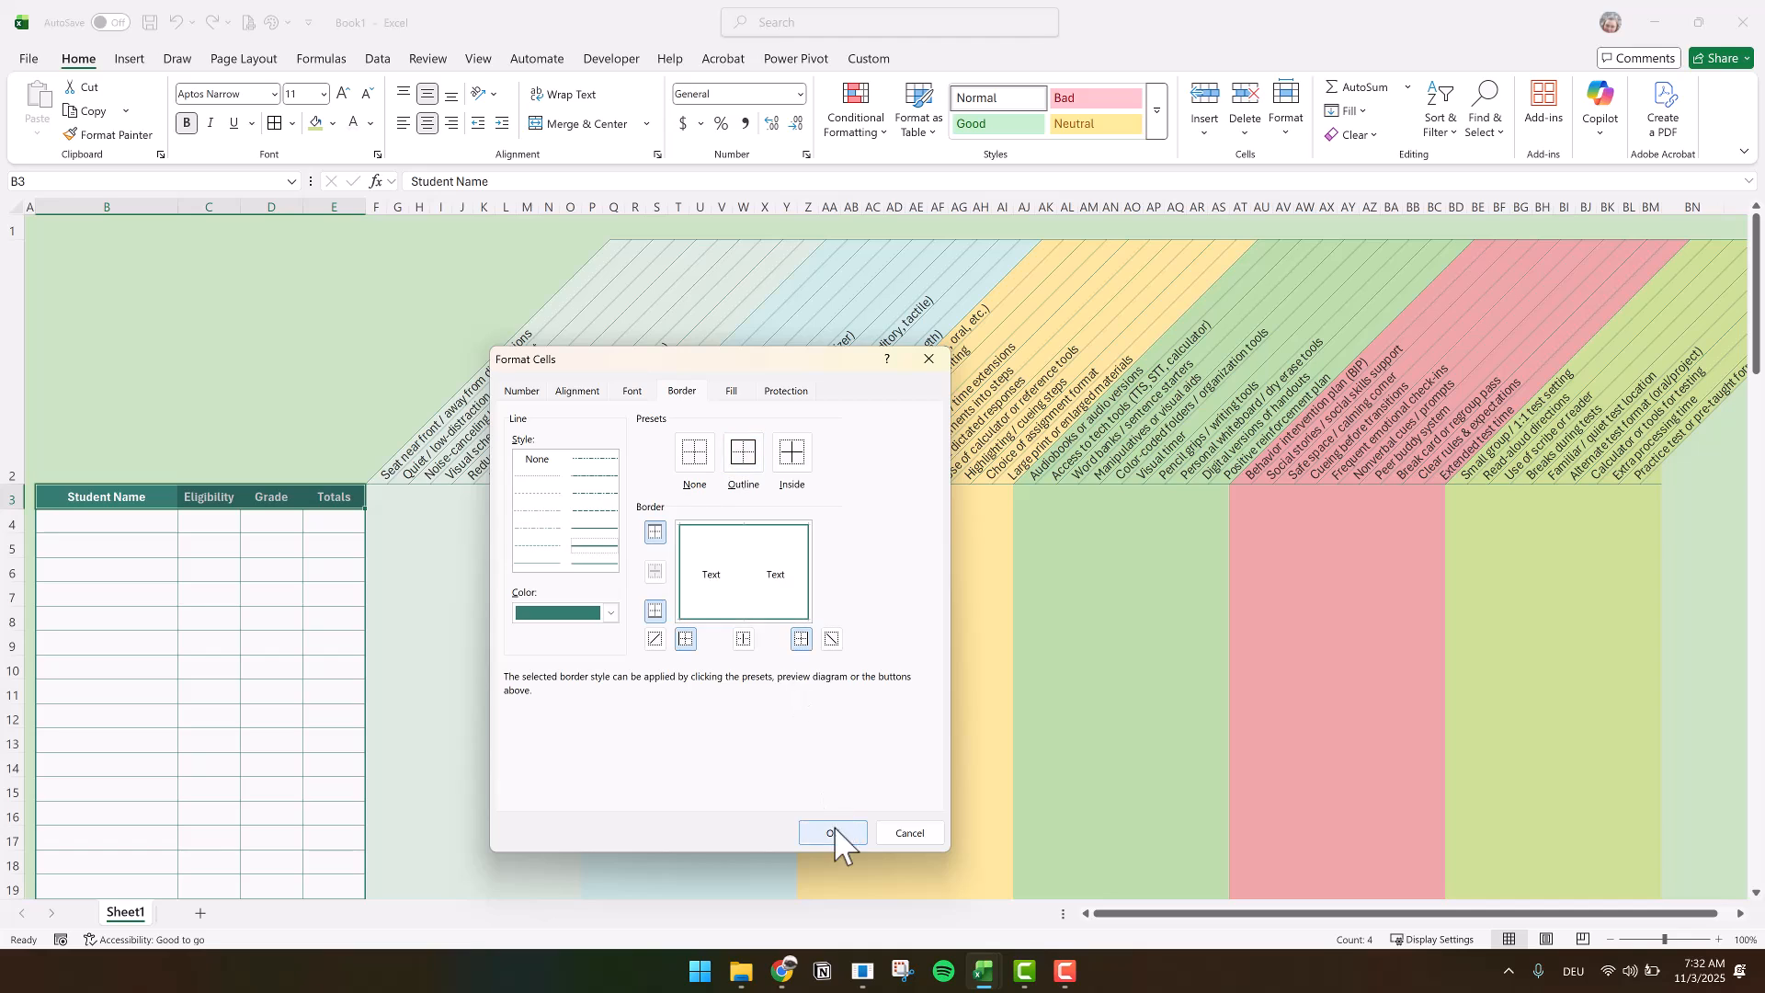
{"action": "left_click", "coordinate": [828, 824]}
{"action": "left_click_drag", "start_coordinate": [376, 496], "coordinate": [1646, 763]}
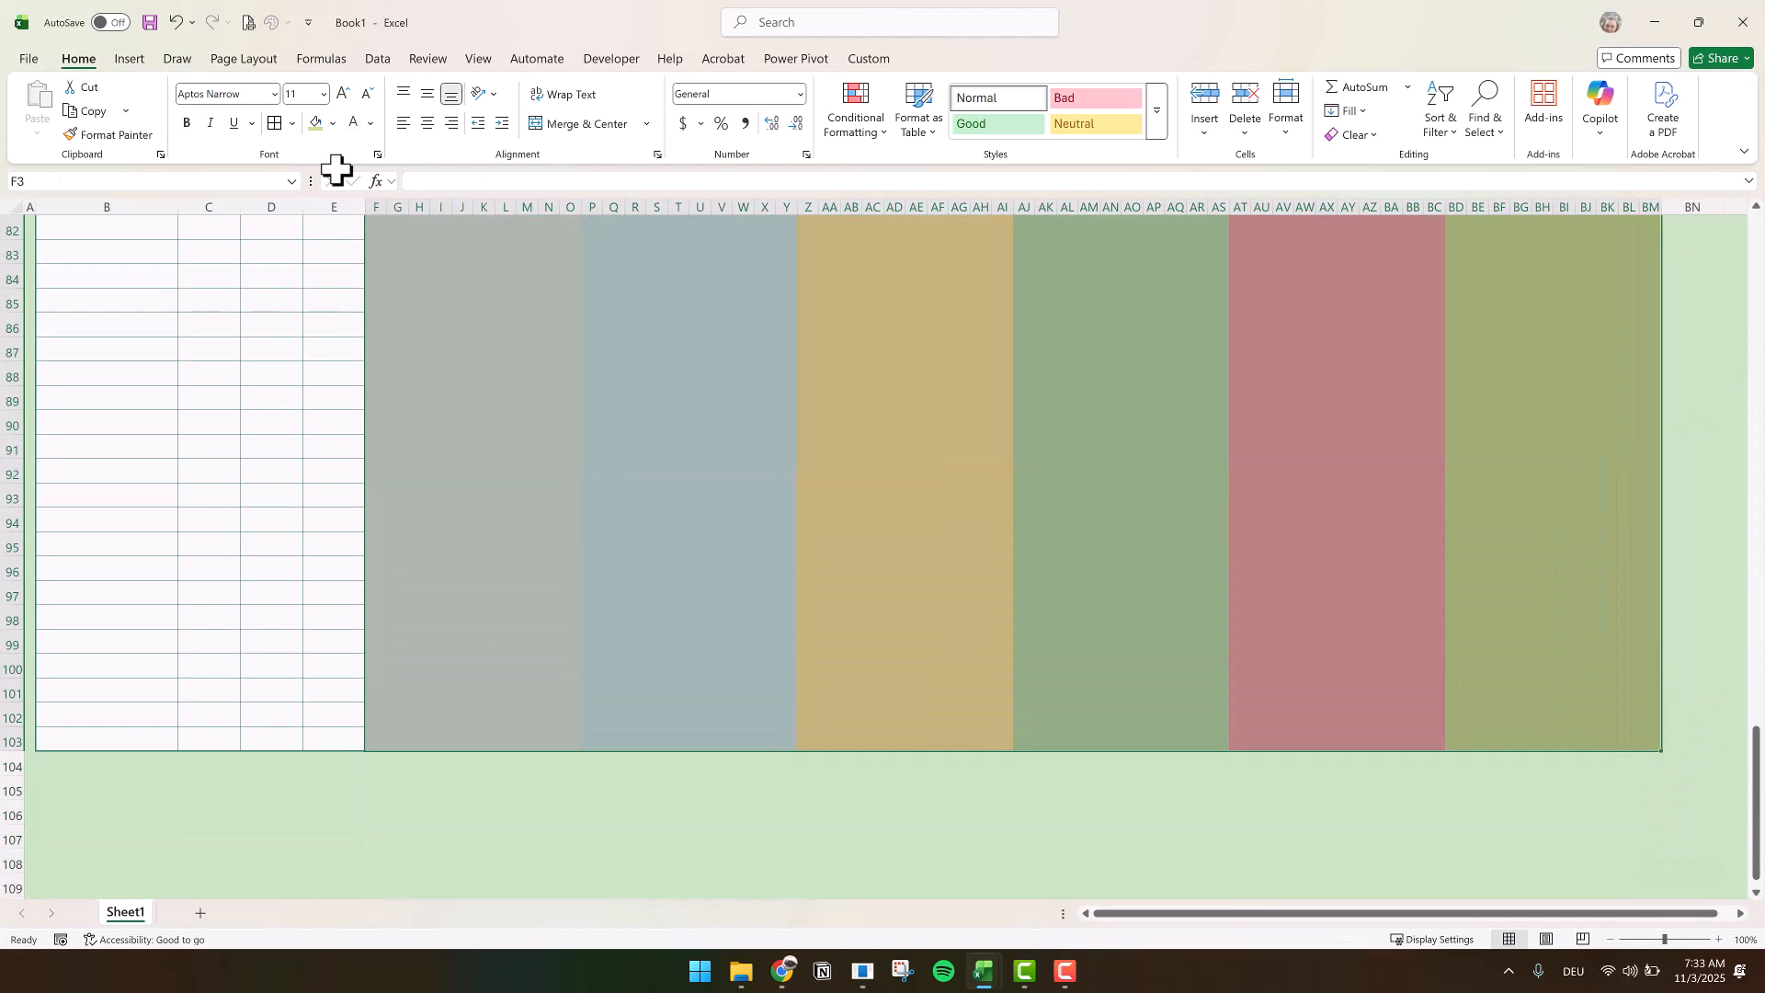
{"action": "left_click", "coordinate": [275, 123]}
{"action": "left_click", "coordinate": [741, 455]}
{"action": "left_click", "coordinate": [828, 824]}
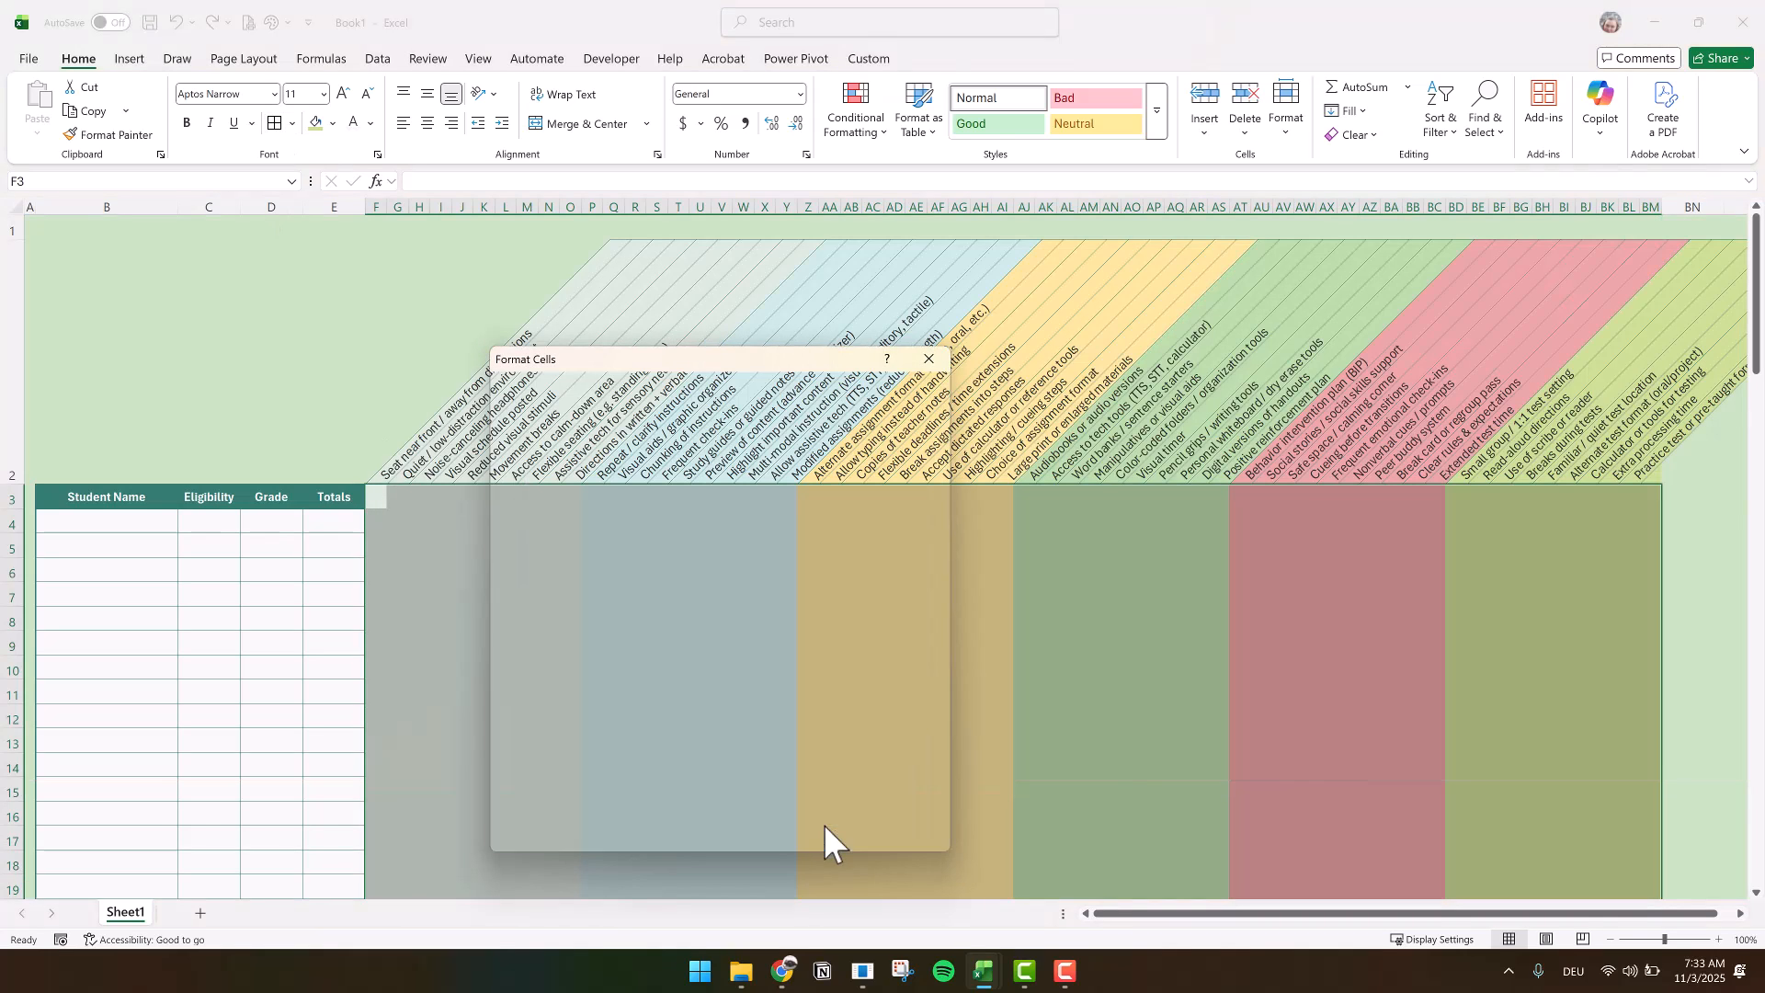
Insert checkboxes in every cell of the accommodation grid F4:BM103
{"action": "left_click_drag", "start_coordinate": [376, 521], "coordinate": [1497, 697]}
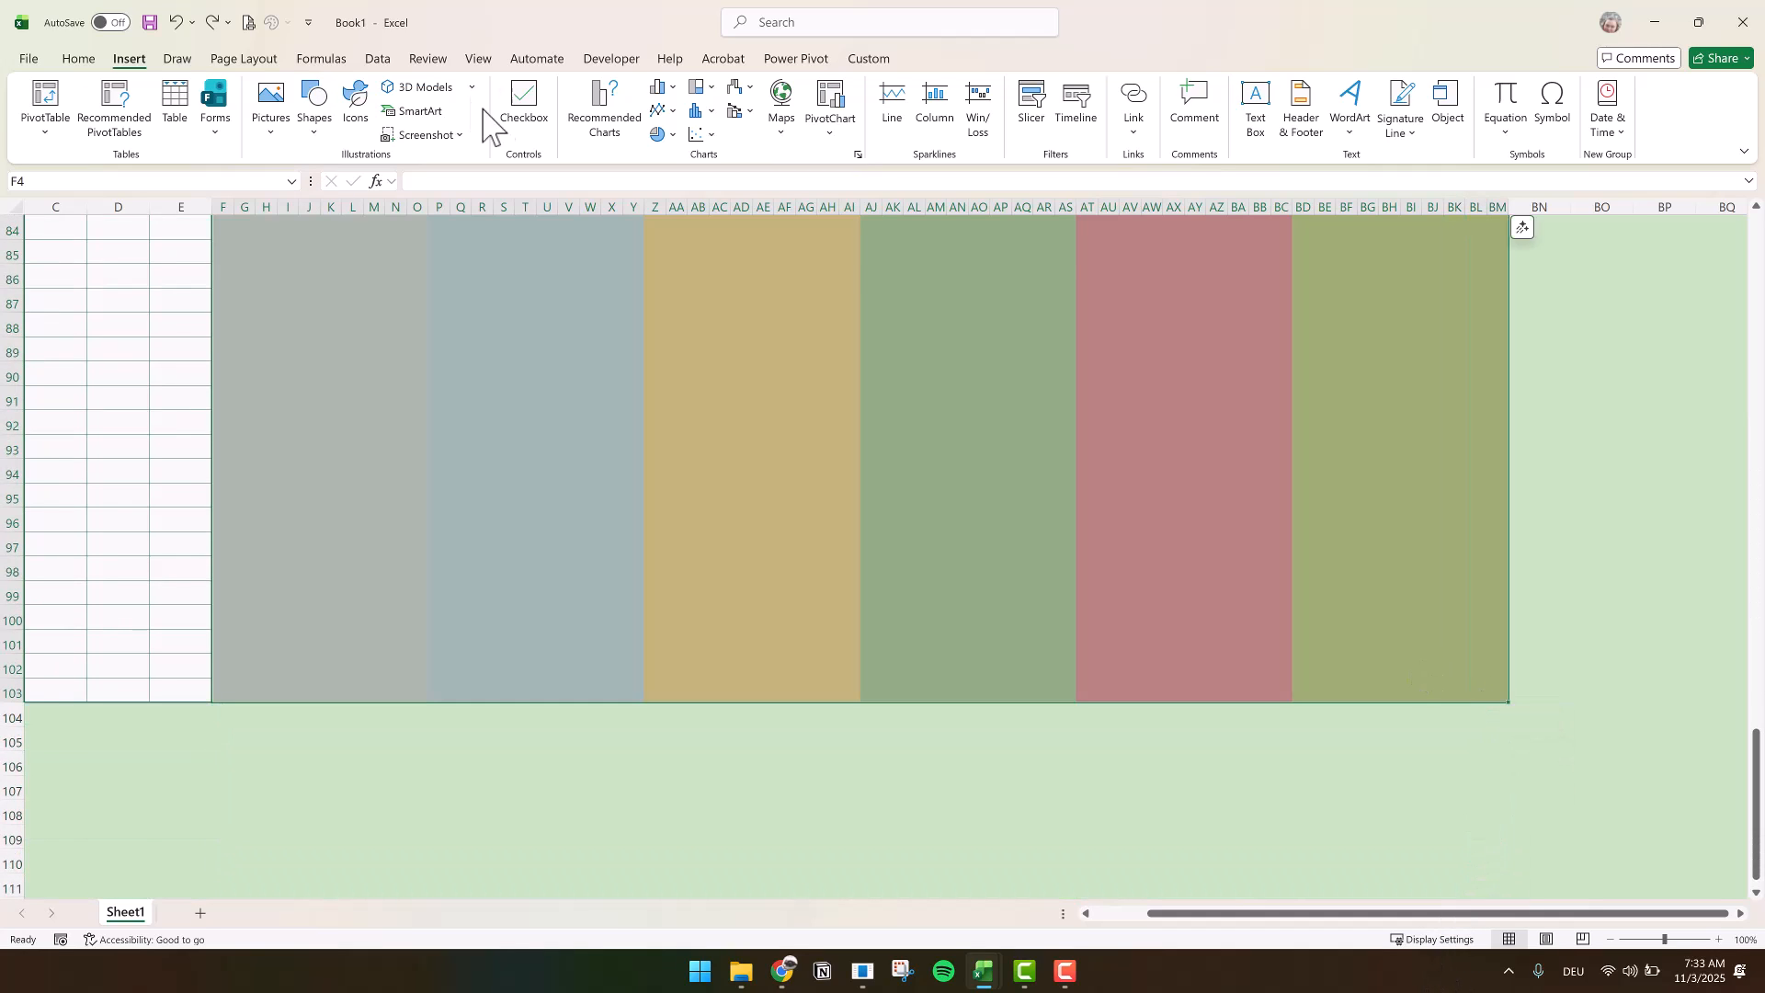
{"action": "left_click", "coordinate": [531, 103]}
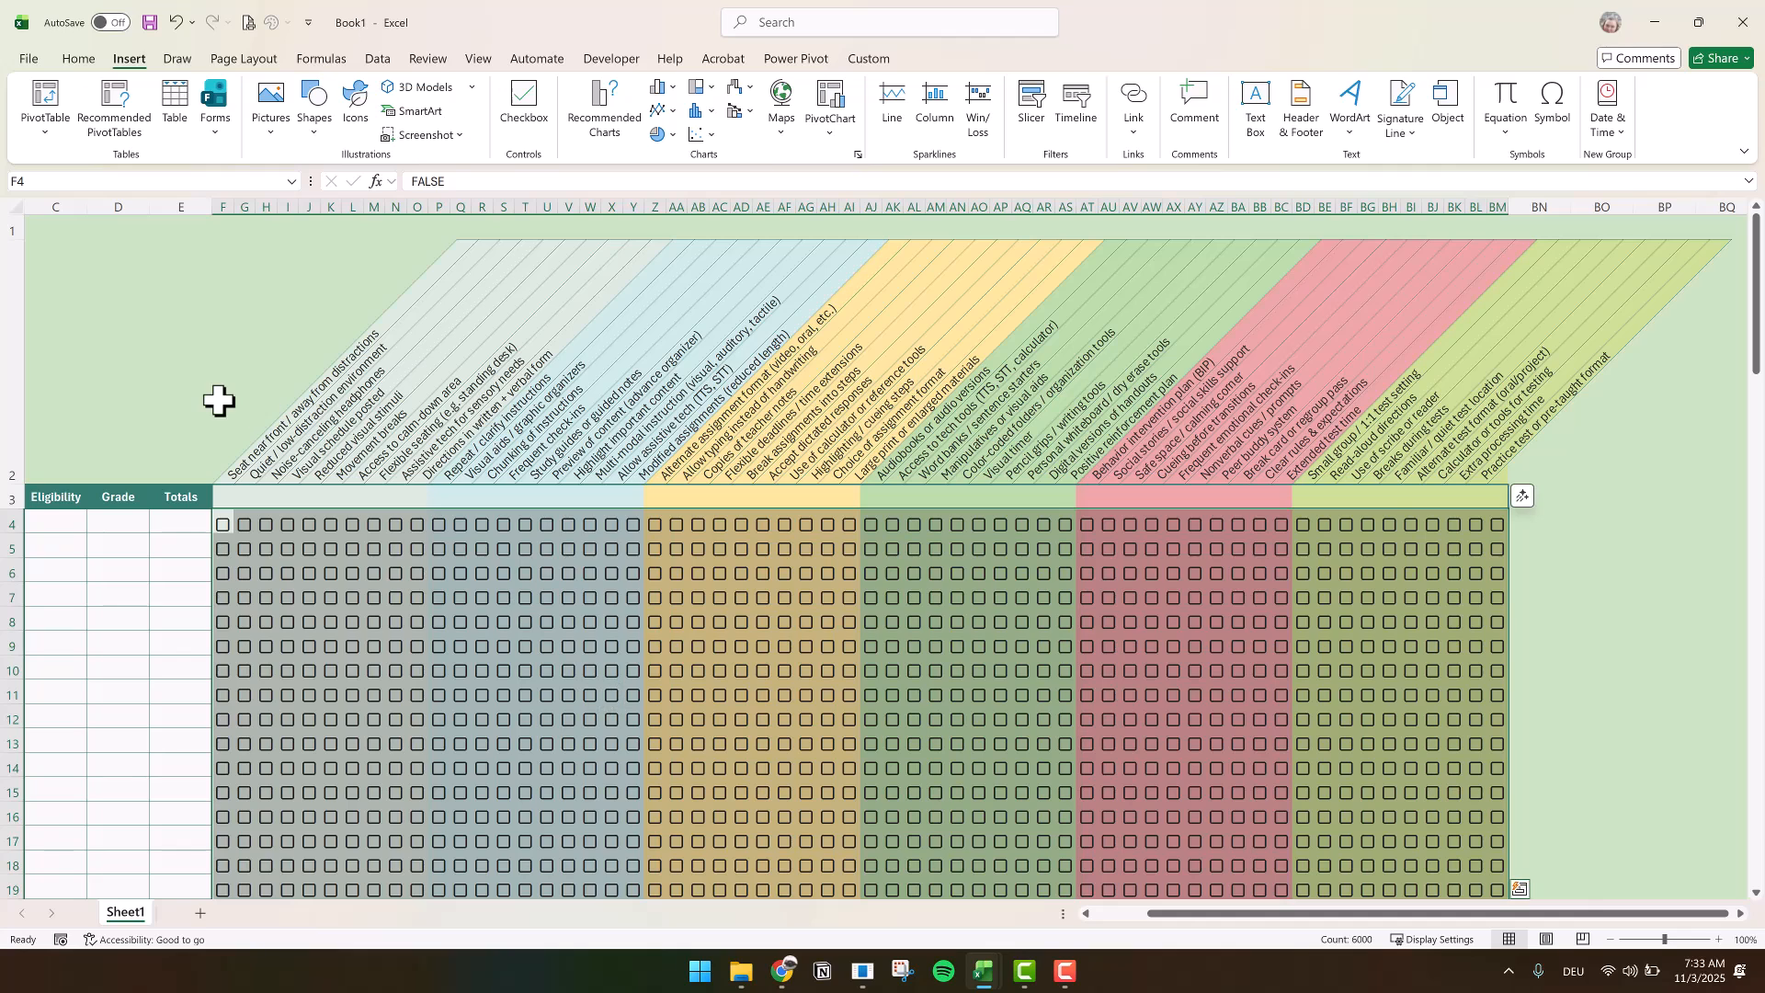
{"action": "left_click", "coordinate": [219, 397]}
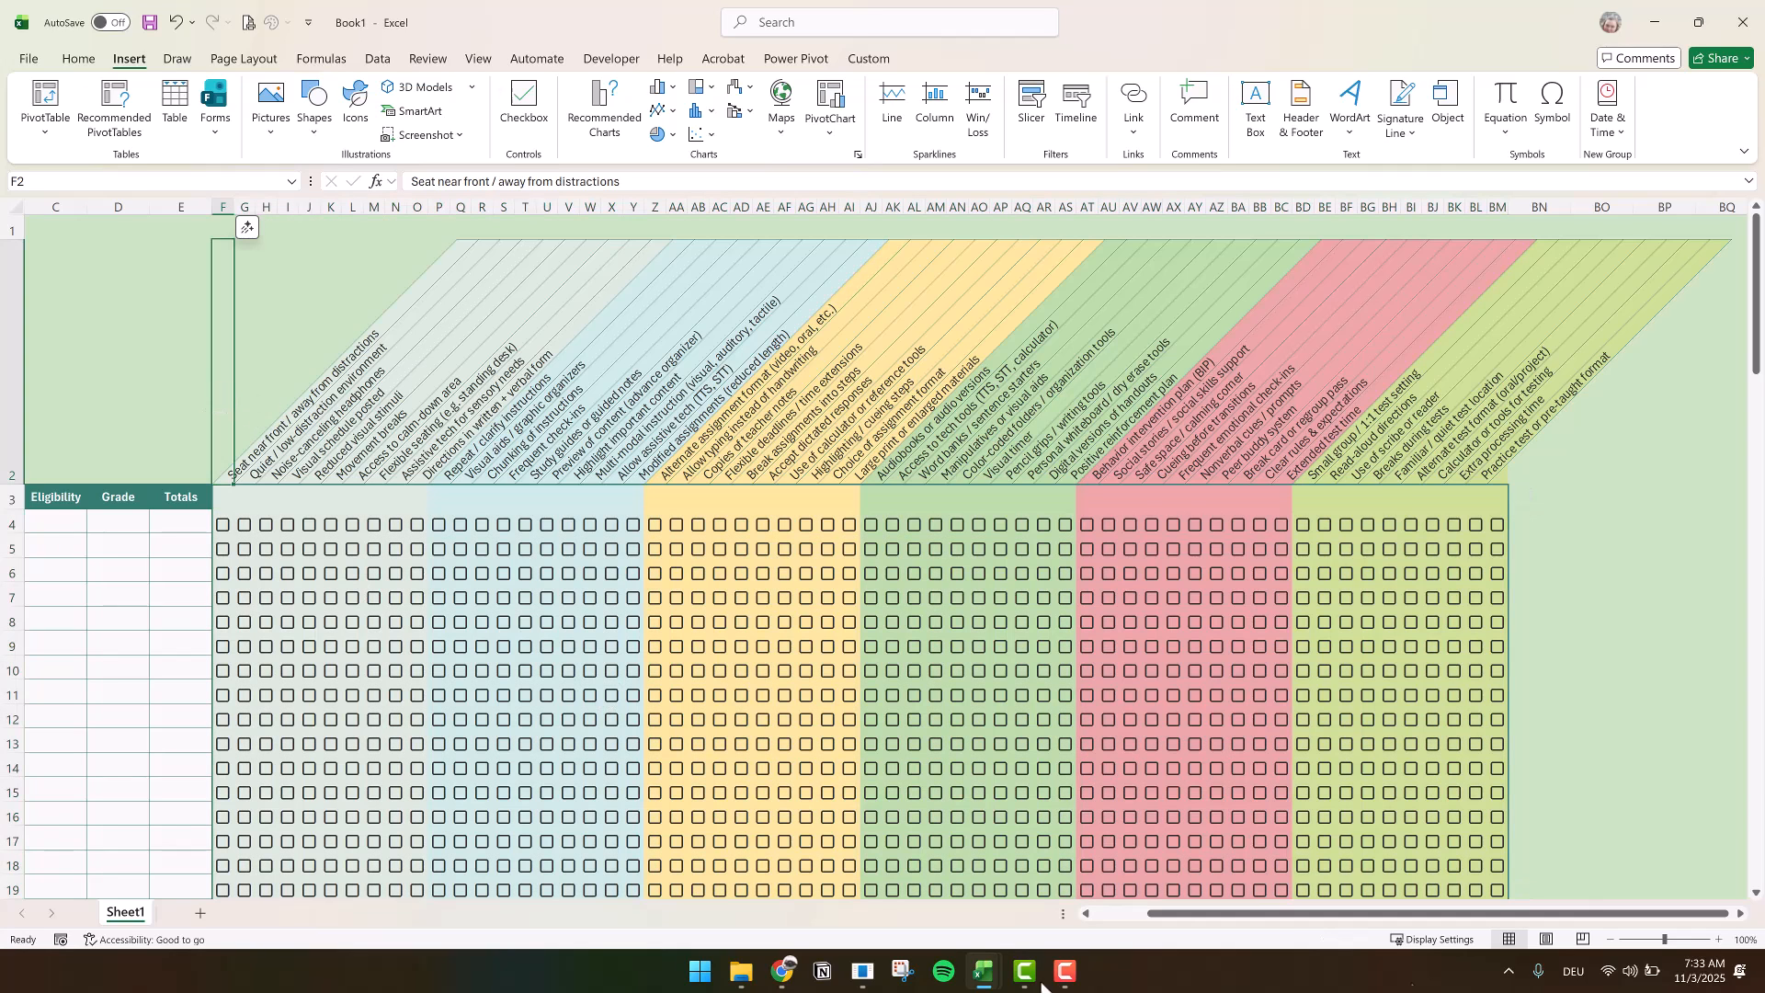
{"action": "left_click_drag", "start_coordinate": [1269, 913], "coordinate": [912, 915]}
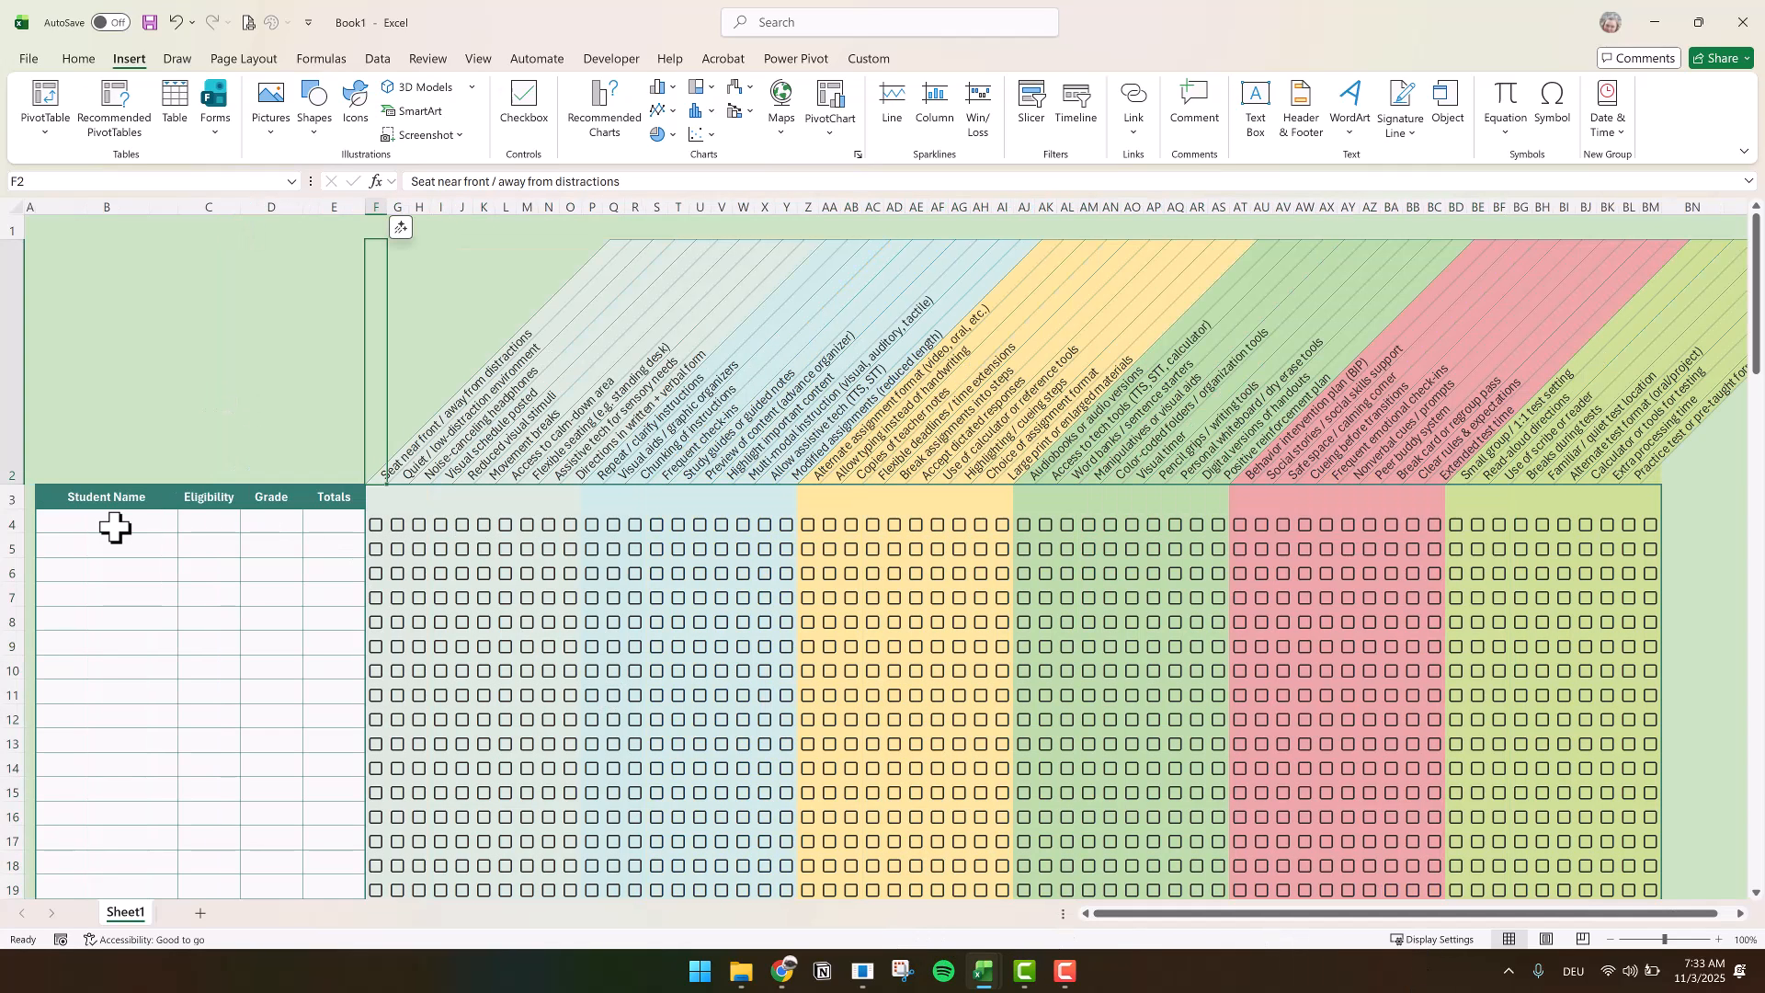
{"action": "left_click", "coordinate": [199, 525]}
Set the width of the spacer column BN to 1
{"action": "scroll", "coordinate": [1740, 913], "scroll_direction": "right", "scroll_amount": 6}
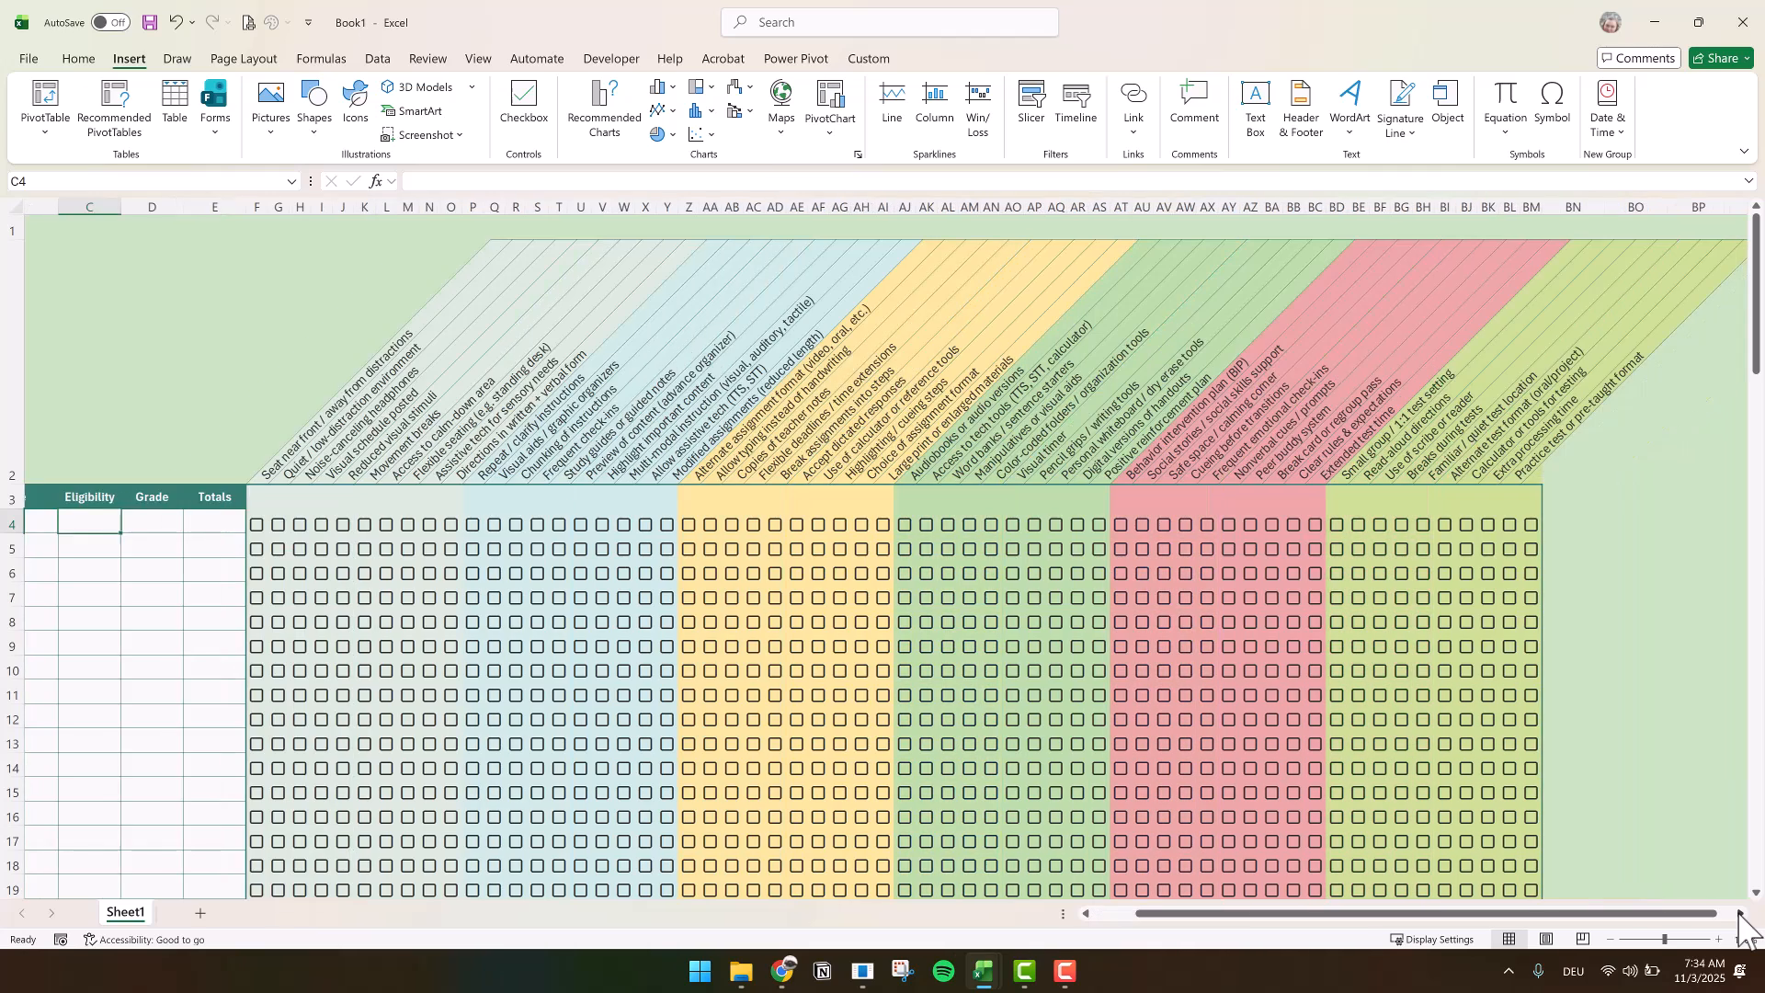
{"action": "left_click", "coordinate": [1324, 204]}
{"action": "right_click", "coordinate": [1324, 202]}
{"action": "left_click", "coordinate": [1407, 503]}
{"action": "type", "text": "1"}
{"action": "key", "text": "Return"}
{"action": "left_click", "coordinate": [1381, 507]}
Enter the list headings Eligibility in BO3 and Grade in BP3
{"action": "left_click", "coordinate": [1355, 503]}
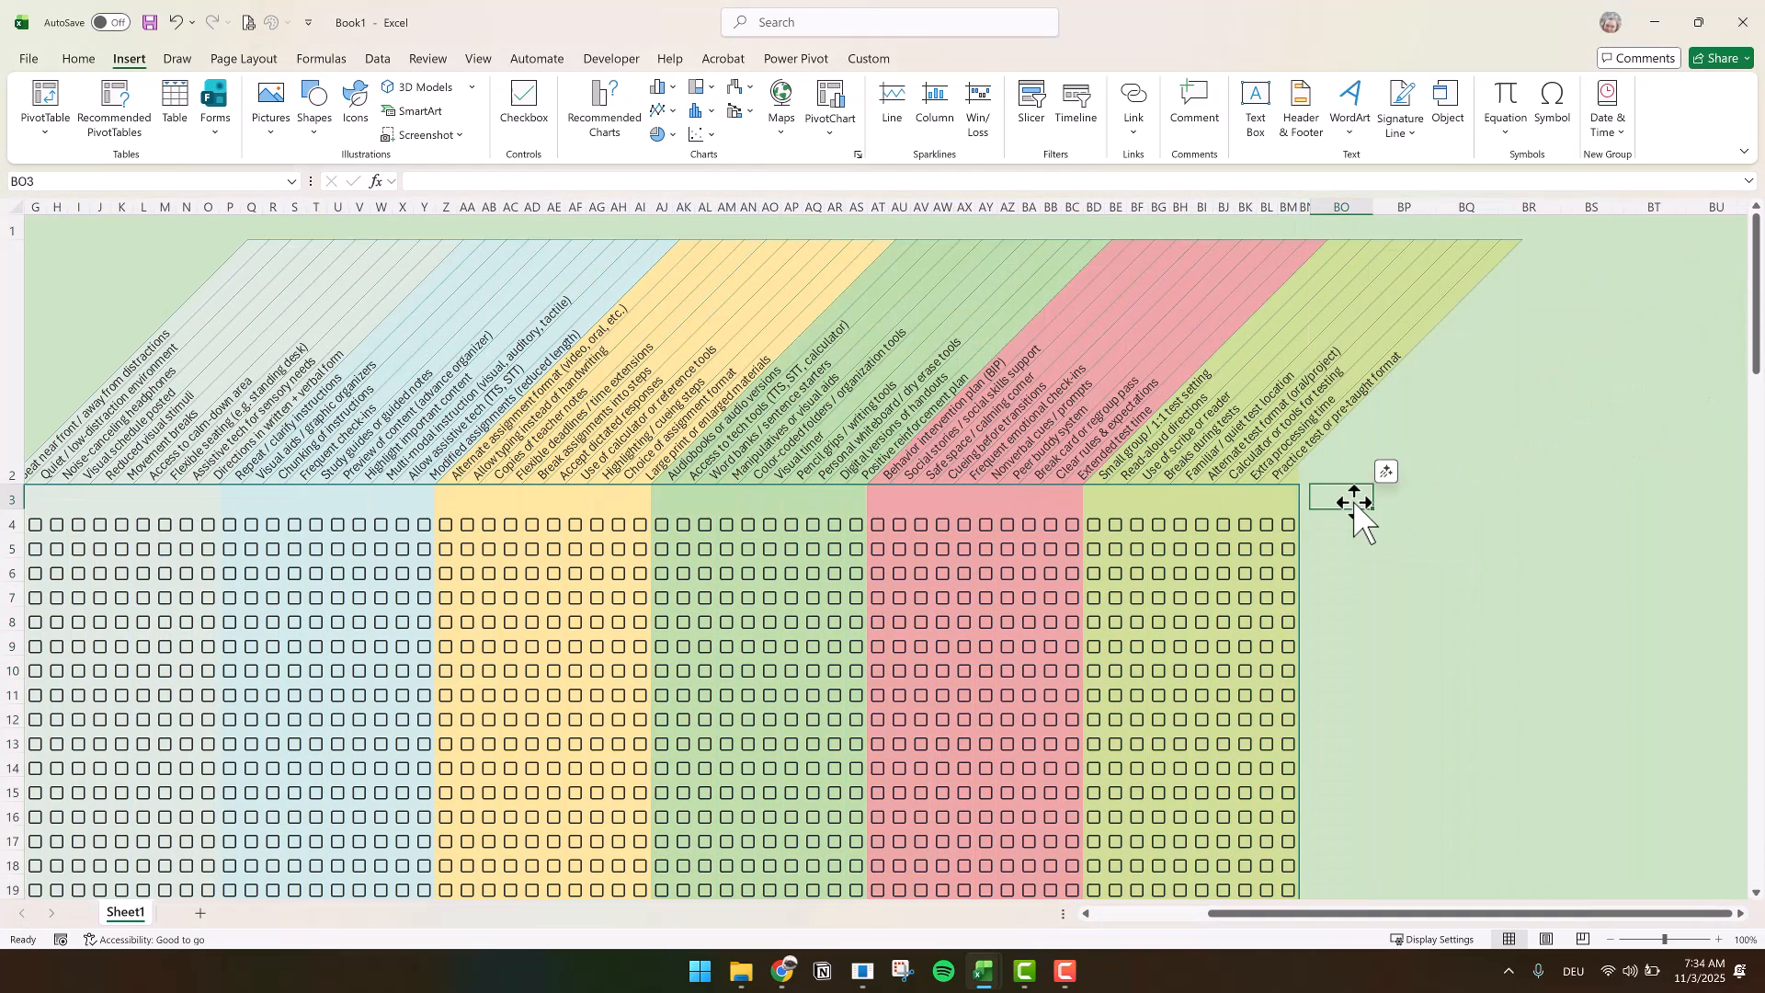
{"action": "type", "text": "Eligibility"}
{"action": "key", "text": "Tab"}
{"action": "type", "text": "Grade"}
Fill the list area BO4:BP18 below the headings with white
{"action": "left_click_drag", "start_coordinate": [1316, 516], "coordinate": [1393, 859]}
{"action": "left_click", "coordinate": [79, 58]}
{"action": "left_click", "coordinate": [332, 123]}
{"action": "left_click", "coordinate": [324, 173]}
Format the list headings BO3:BP3 with a dark teal fill, bold white font, and text centred both ways
{"action": "left_click_drag", "start_coordinate": [1347, 500], "coordinate": [1404, 502]}
{"action": "left_click", "coordinate": [332, 122]}
{"action": "left_click", "coordinate": [395, 193]}
{"action": "left_click", "coordinate": [427, 123]}
{"action": "left_click", "coordinate": [427, 93]}
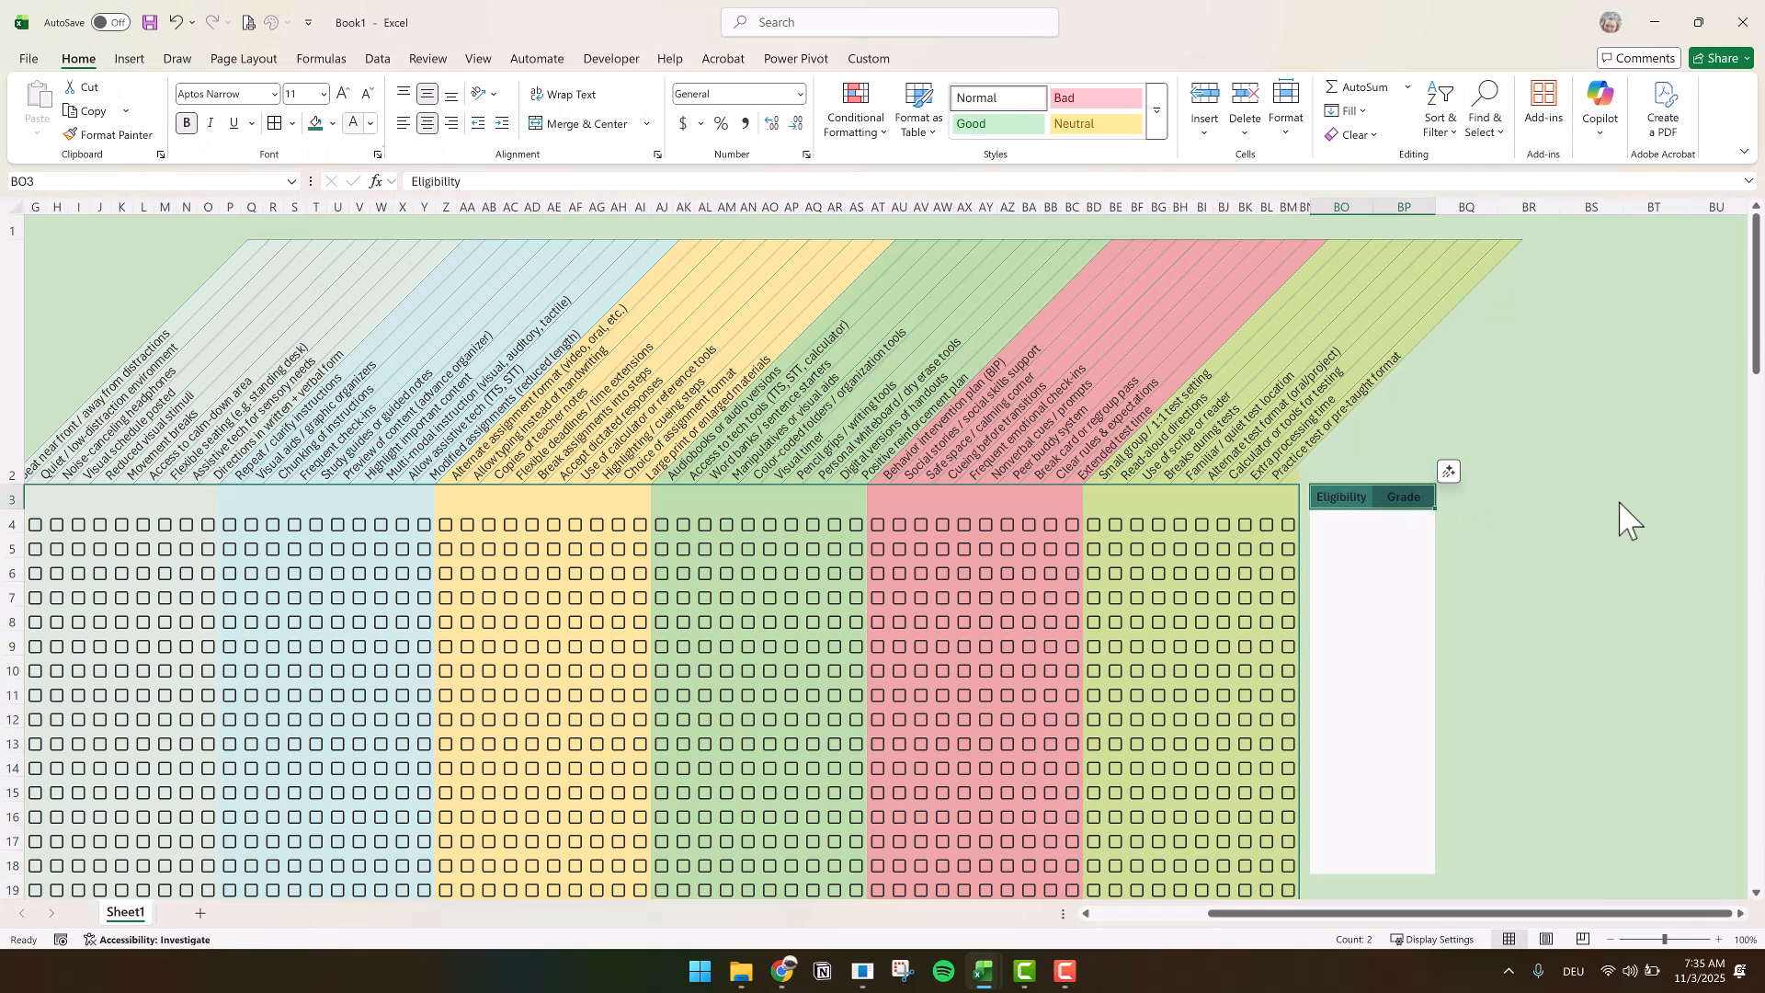
Apply dark teal outline and inside borders to the lists in BO3:BP18
{"action": "left_click_drag", "start_coordinate": [1332, 496], "coordinate": [1404, 869]}
{"action": "left_click", "coordinate": [292, 124]}
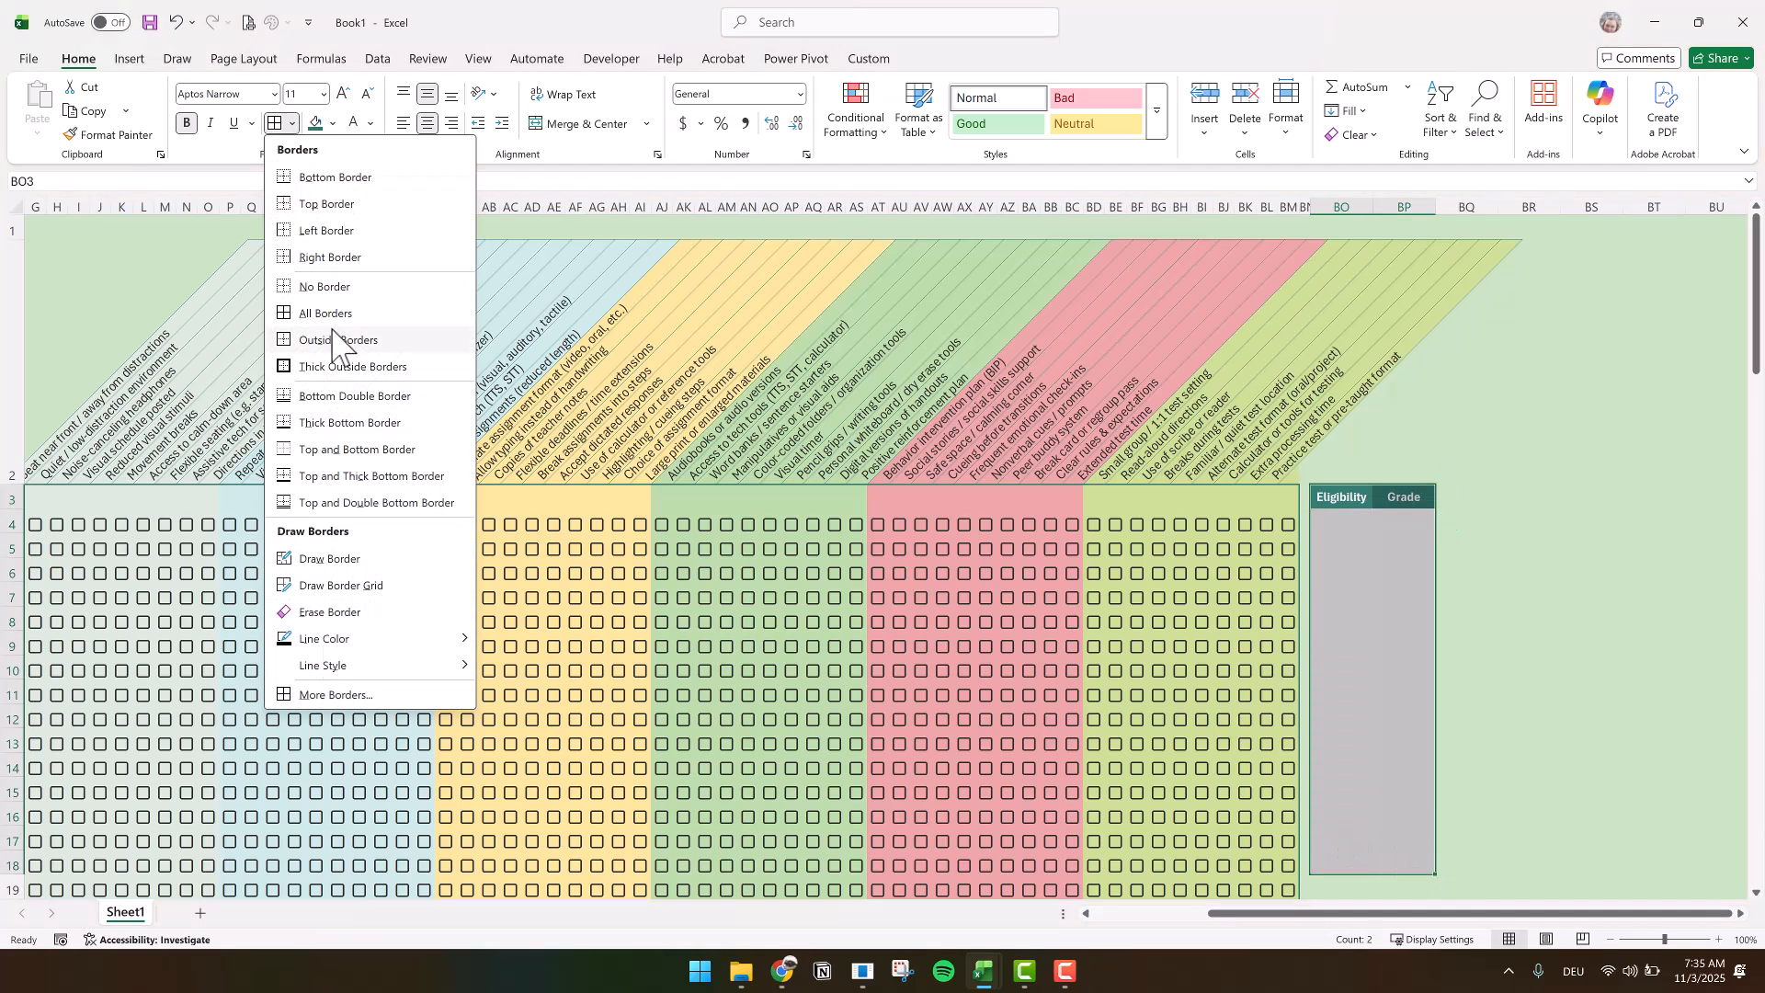
{"action": "left_click", "coordinate": [336, 694]}
{"action": "left_click", "coordinate": [744, 451]}
{"action": "left_click", "coordinate": [792, 451]}
{"action": "left_click", "coordinate": [832, 832]}
{"action": "left_click", "coordinate": [1654, 569]}
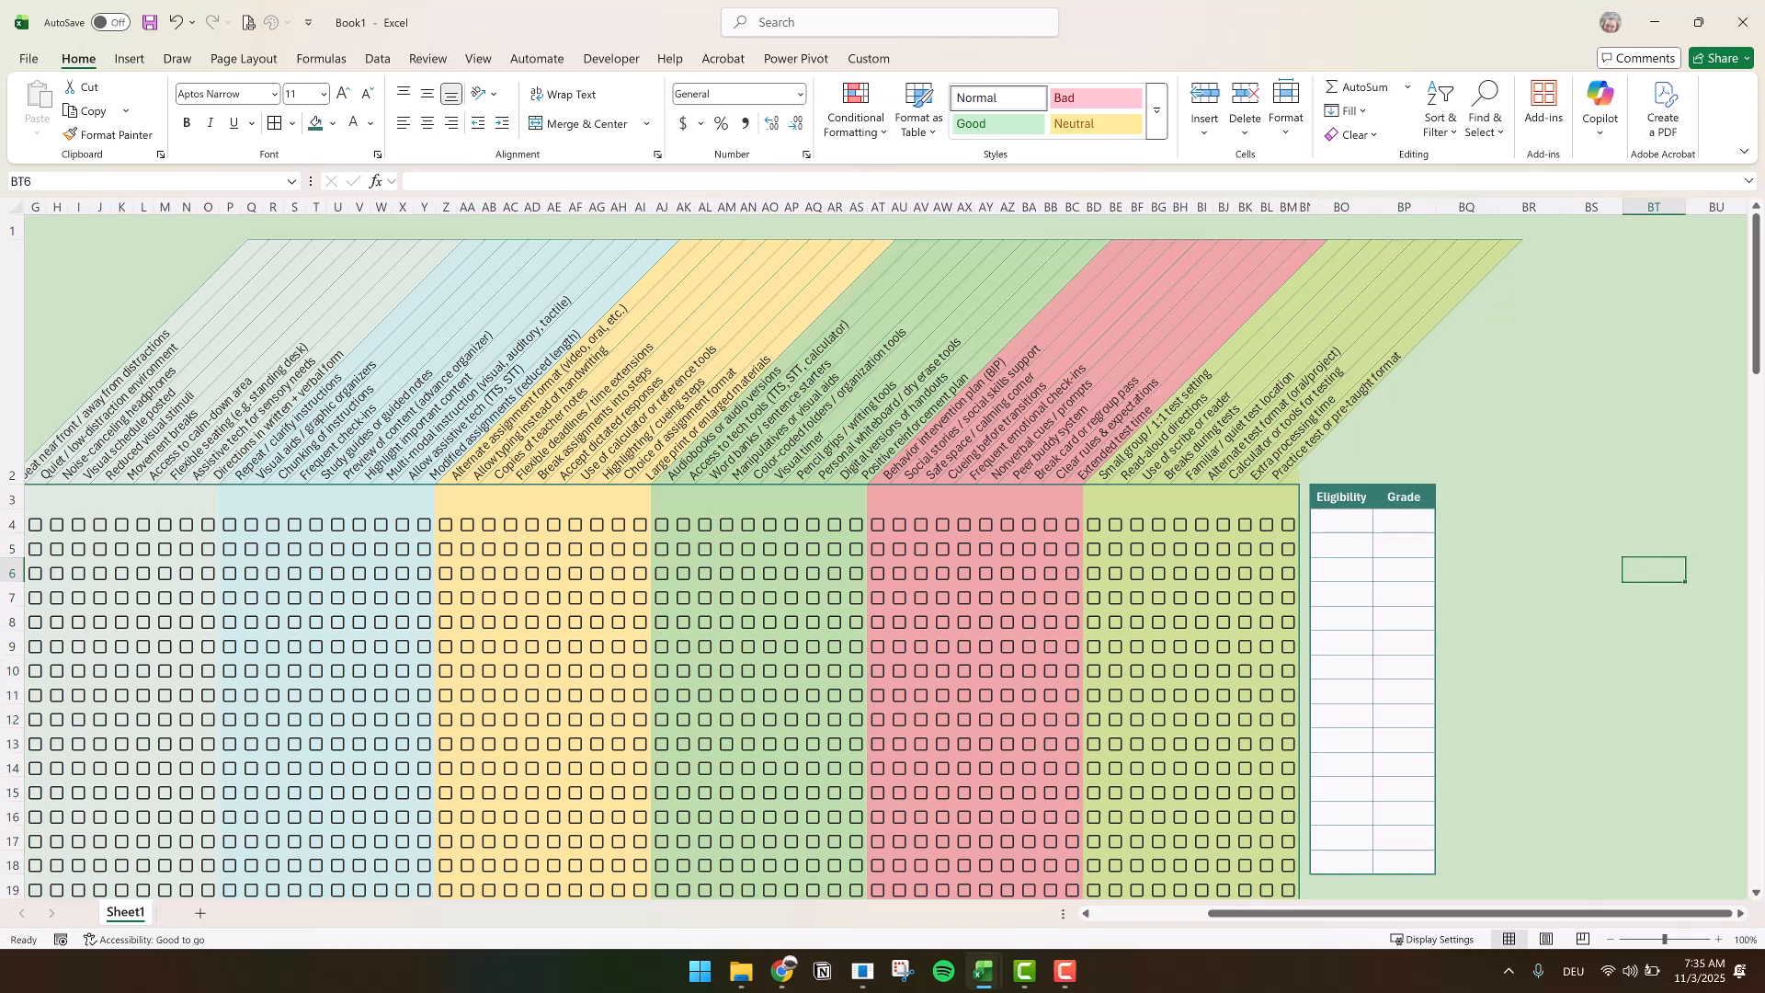
Paste the copied eligibility codes and grade levels as values into the lists starting at BO4
{"action": "key", "text": "alt+F11"}
{"action": "key", "text": "ctrl+c"}
{"action": "right_click", "coordinate": [1343, 524]}
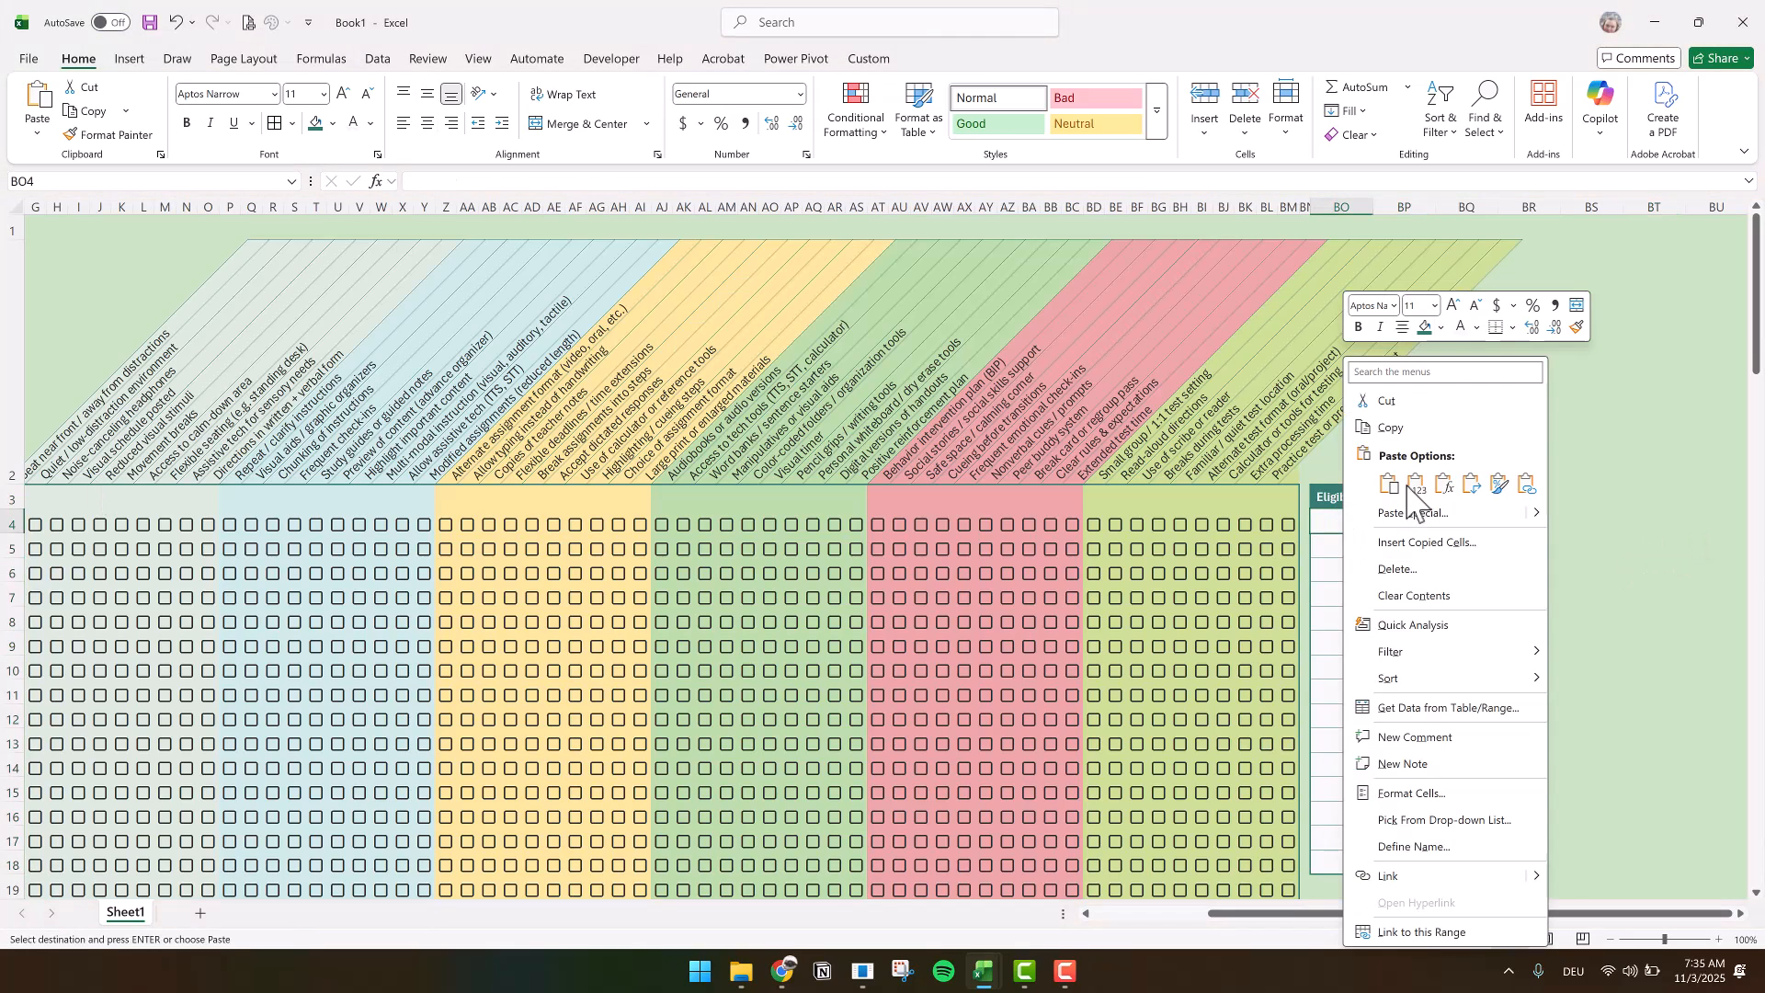
{"action": "left_click", "coordinate": [1416, 485]}
{"action": "left_click_drag", "start_coordinate": [1332, 690], "coordinate": [1338, 759]}
{"action": "left_click_drag", "start_coordinate": [1340, 524], "coordinate": [1406, 865]}
{"action": "key", "text": "Escape"}
{"action": "left_click", "coordinate": [1529, 695]}
Add list data validation to the Eligibility cells C4:C103 with the source =$BO$4:$BO$18
{"action": "left_click_drag", "start_coordinate": [1223, 913], "coordinate": [1071, 921]}
{"action": "left_click_drag", "start_coordinate": [209, 523], "coordinate": [217, 864]}
{"action": "left_click", "coordinate": [378, 58]}
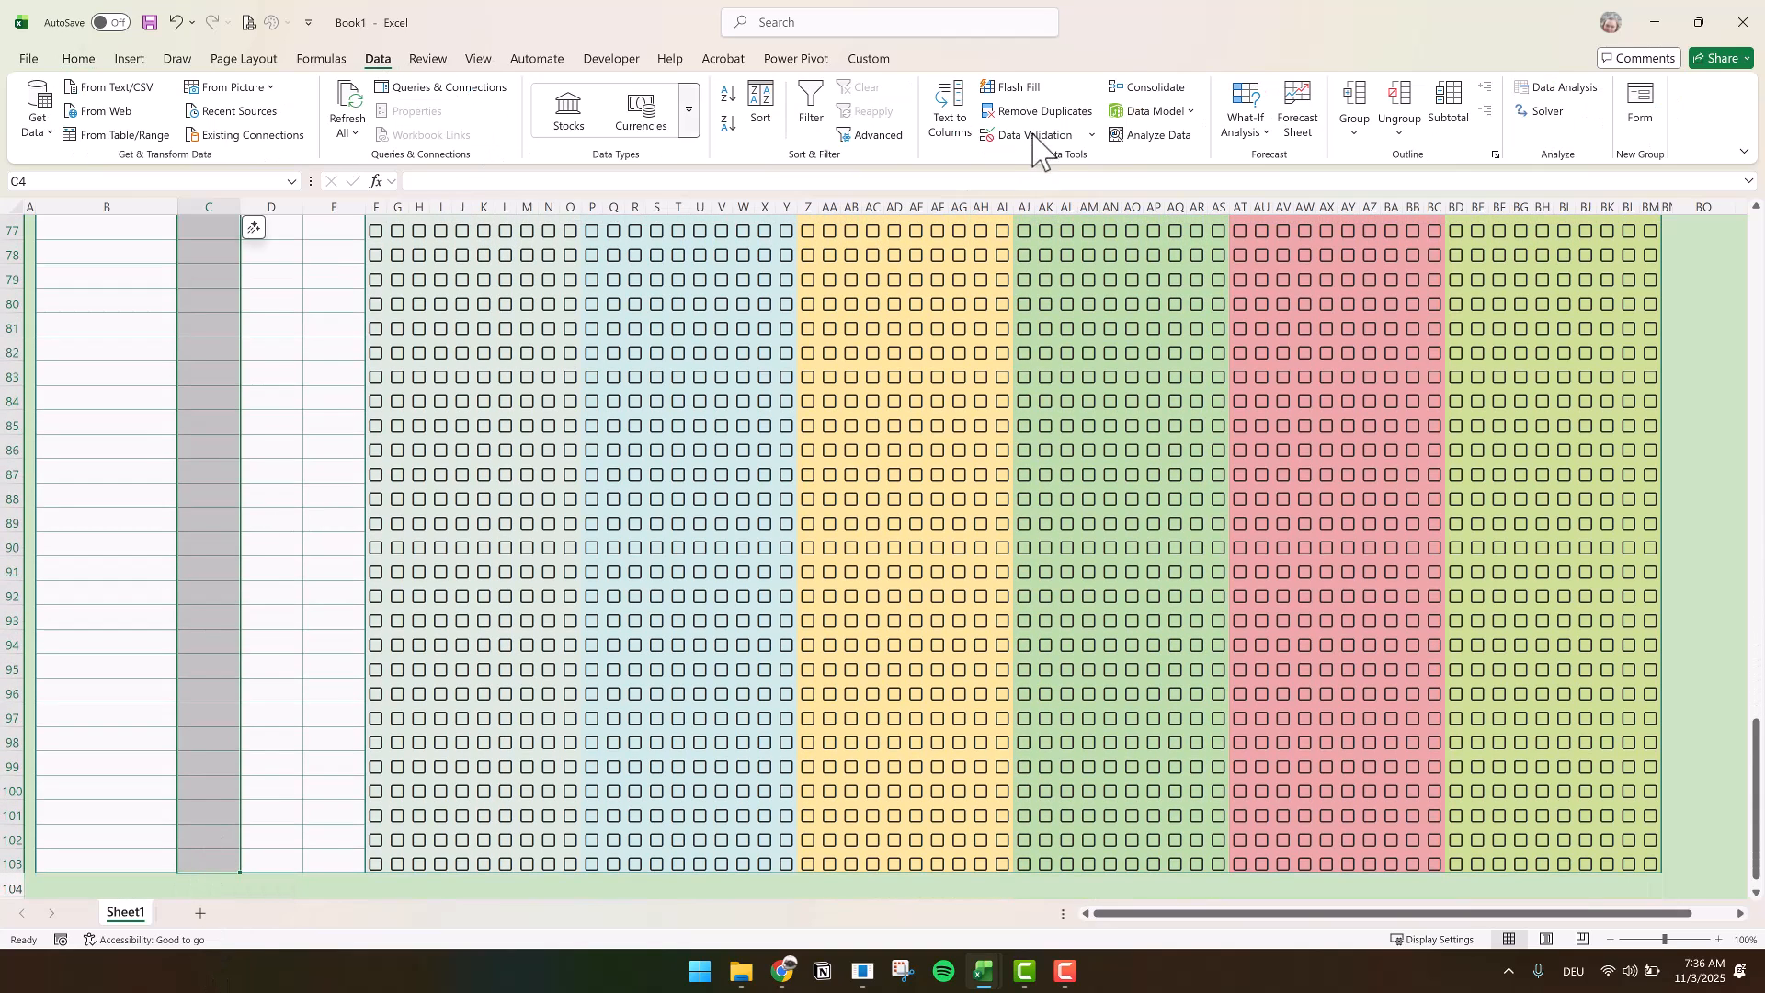
{"action": "left_click", "coordinate": [1030, 135]}
{"action": "left_click", "coordinate": [684, 549]}
{"action": "left_click", "coordinate": [607, 610]}
{"action": "left_click", "coordinate": [874, 637]}
{"action": "left_click_drag", "start_coordinate": [1688, 524], "coordinate": [1692, 771]}
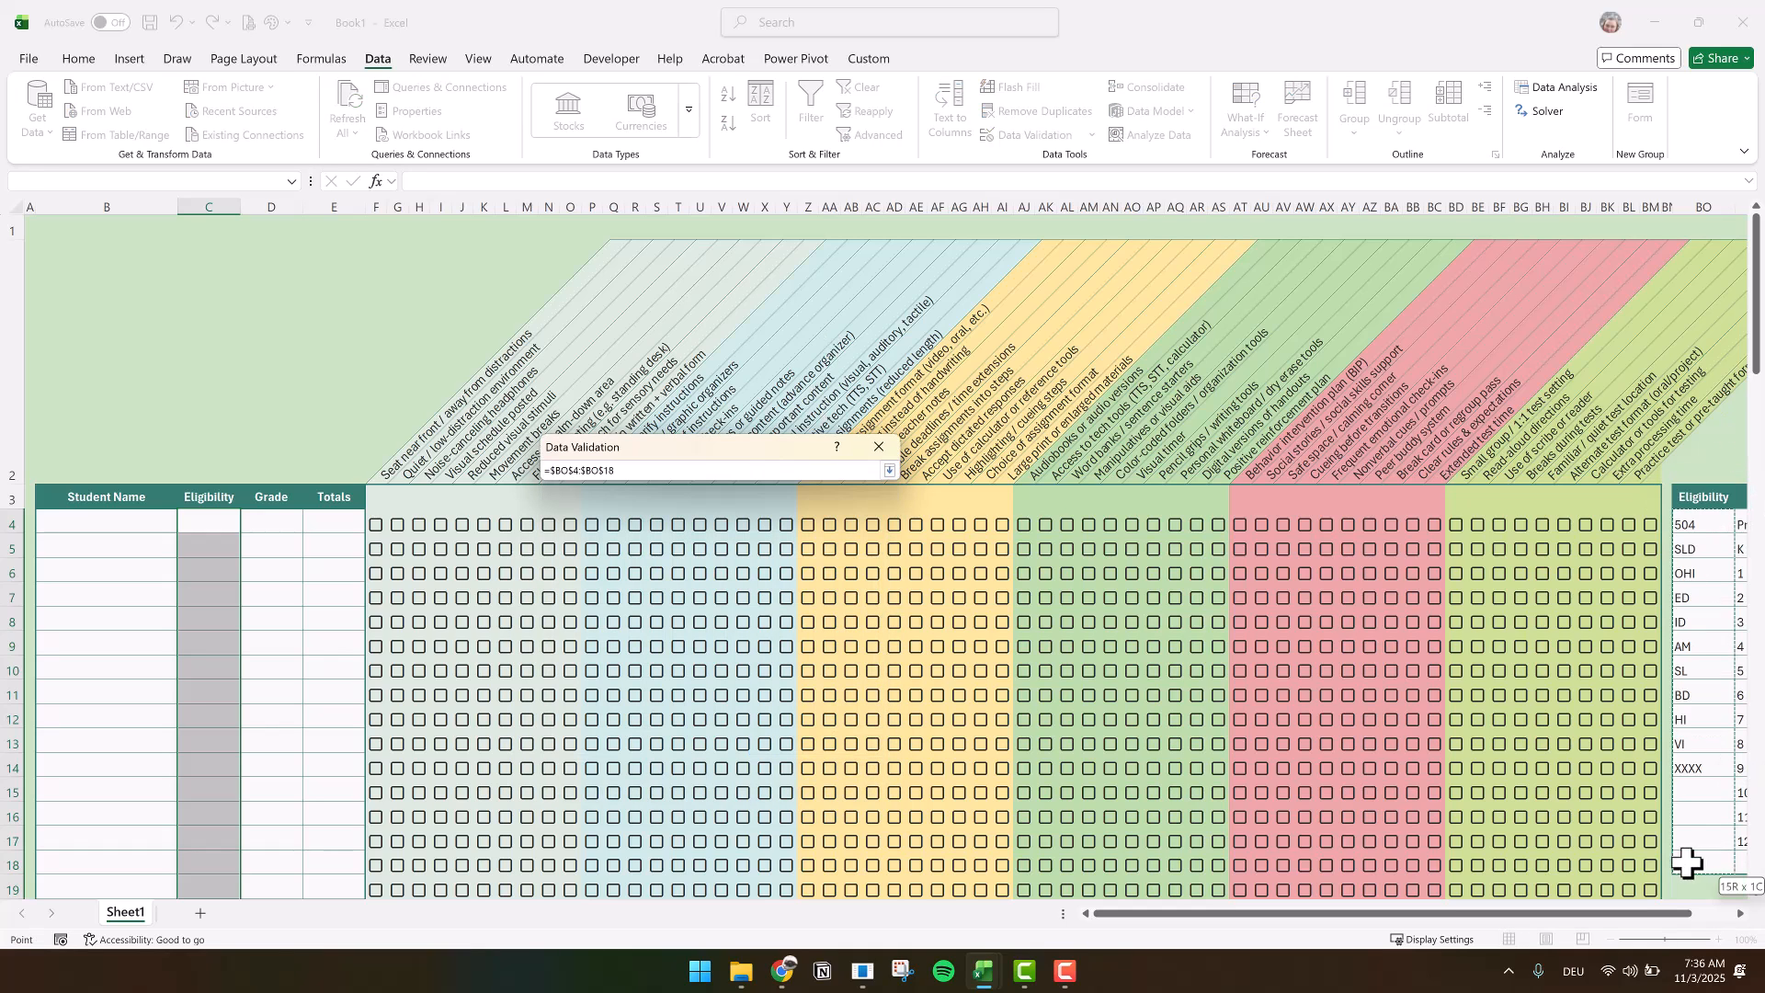
{"action": "left_click", "coordinate": [891, 469]}
{"action": "left_click", "coordinate": [788, 793]}
Add list data validation to the Grade cells D4:D103 with the source =$BP$4:$BP$18
{"action": "left_click_drag", "start_coordinate": [274, 520], "coordinate": [268, 836]}
{"action": "left_click", "coordinate": [1093, 135]}
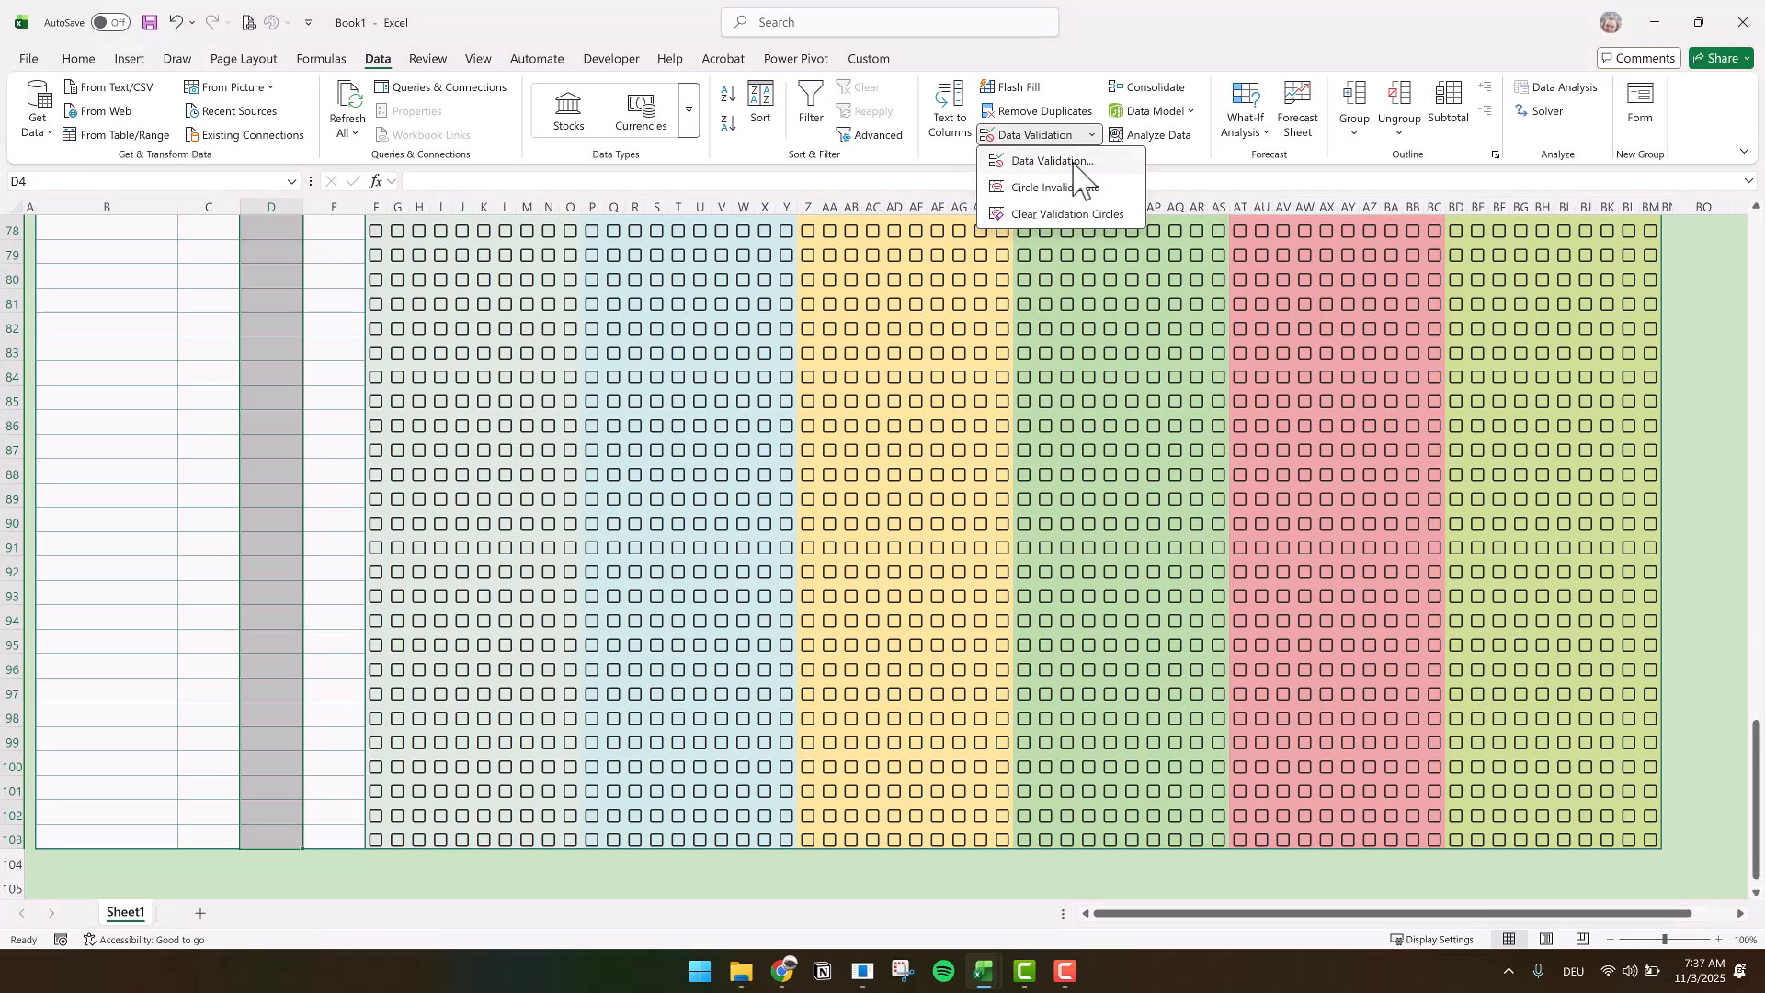
{"action": "left_click", "coordinate": [1078, 164]}
{"action": "left_click", "coordinate": [684, 549]}
{"action": "left_click", "coordinate": [598, 607]}
{"action": "left_click", "coordinate": [781, 635]}
{"action": "left_click_drag", "start_coordinate": [1728, 524], "coordinate": [1597, 866]}
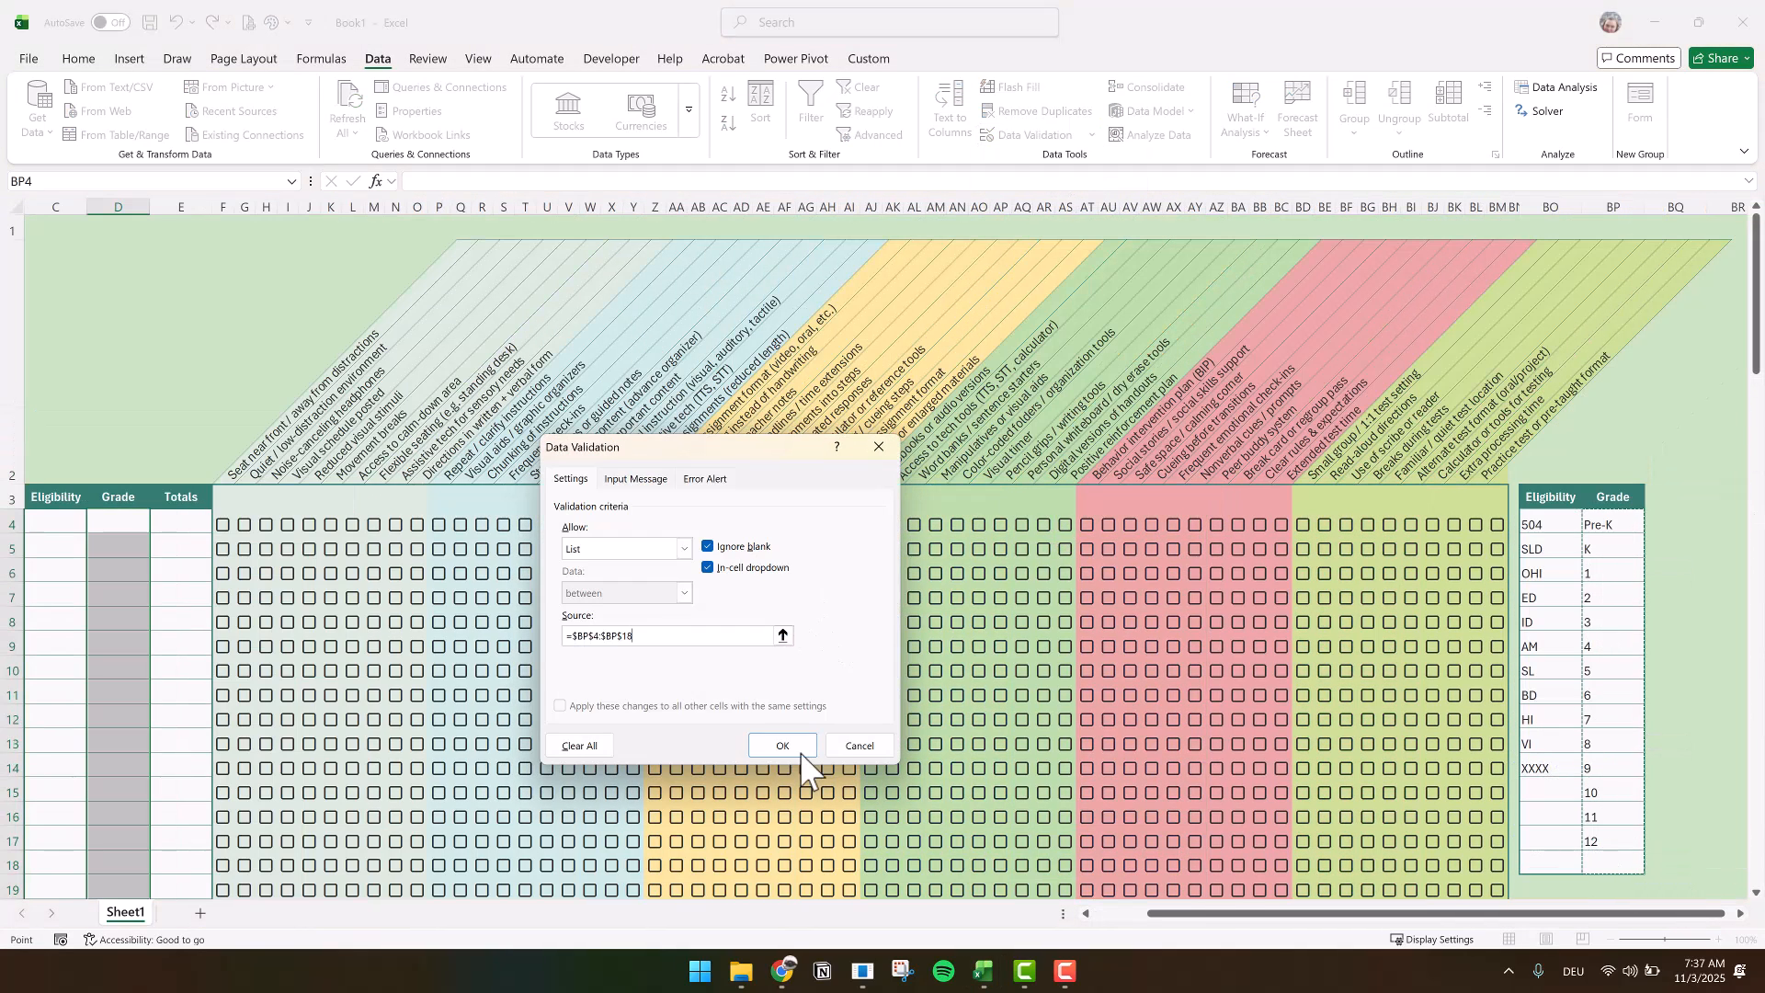
{"action": "left_click", "coordinate": [791, 787]}
Enter the totals formula =IF(B4<>"",COUNTIF(F4:BM4, TRUE),"") in E4
{"action": "left_click_drag", "start_coordinate": [1180, 915], "coordinate": [984, 917]}
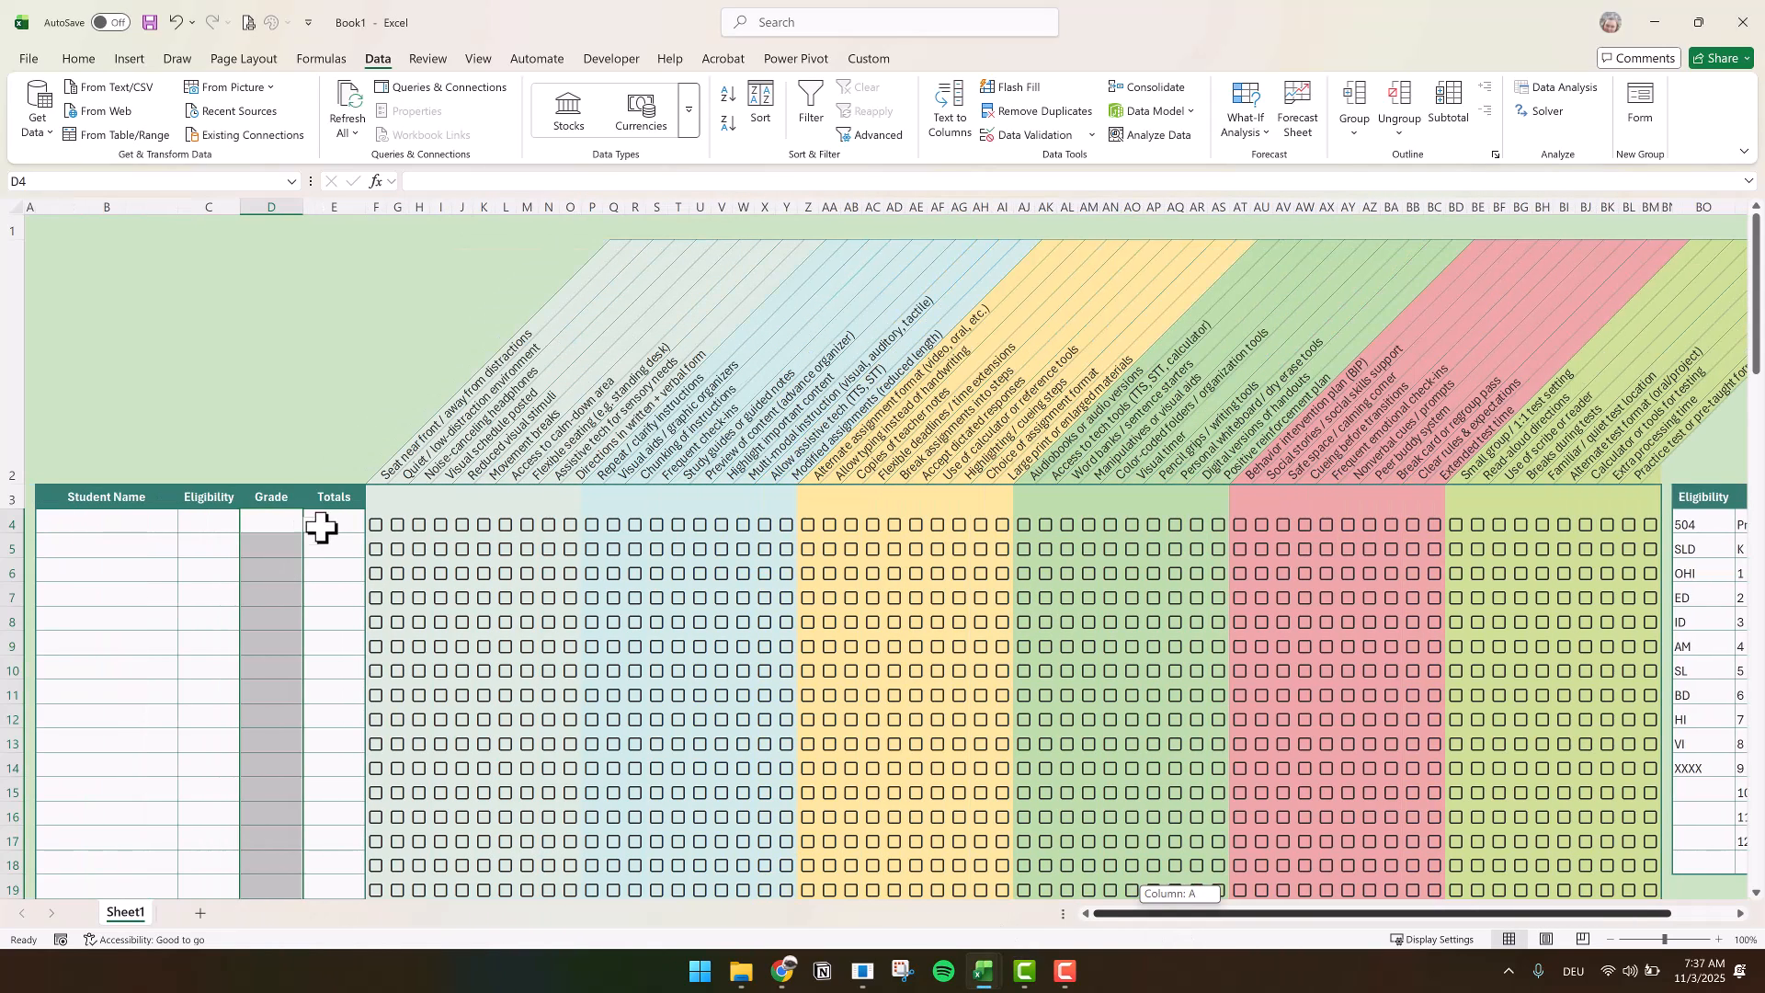
{"action": "left_click", "coordinate": [349, 526]}
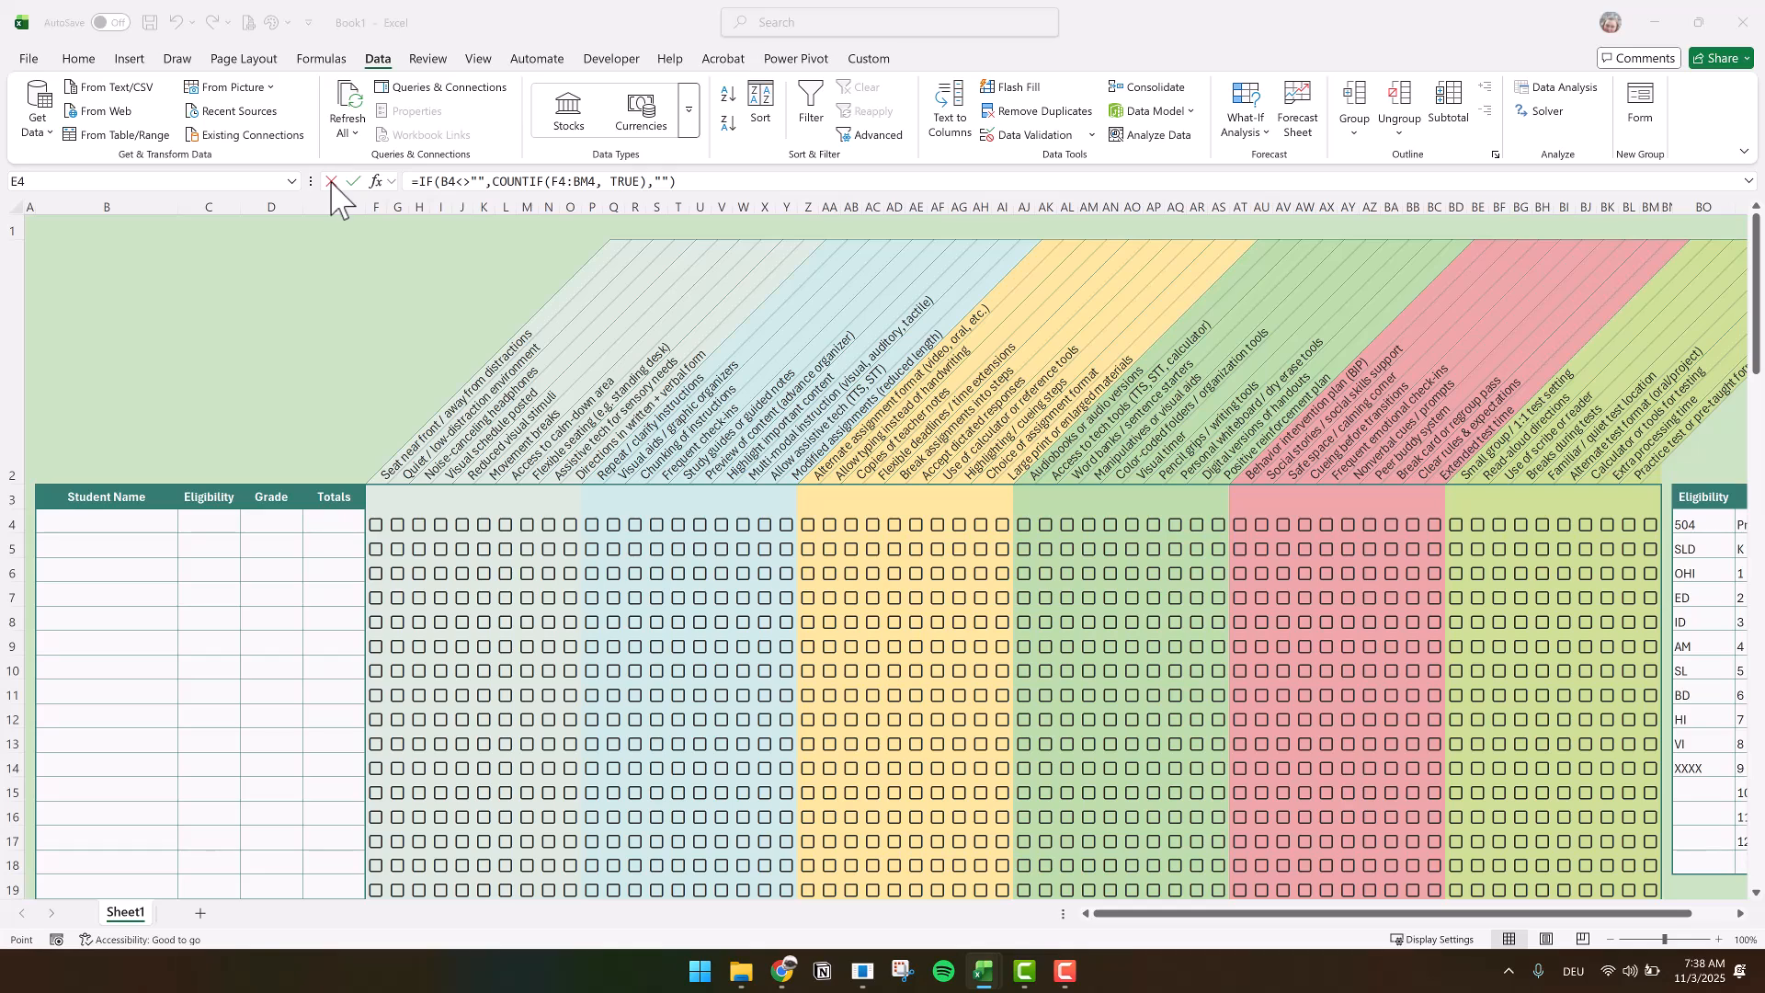
{"action": "left_click", "coordinate": [338, 522]}
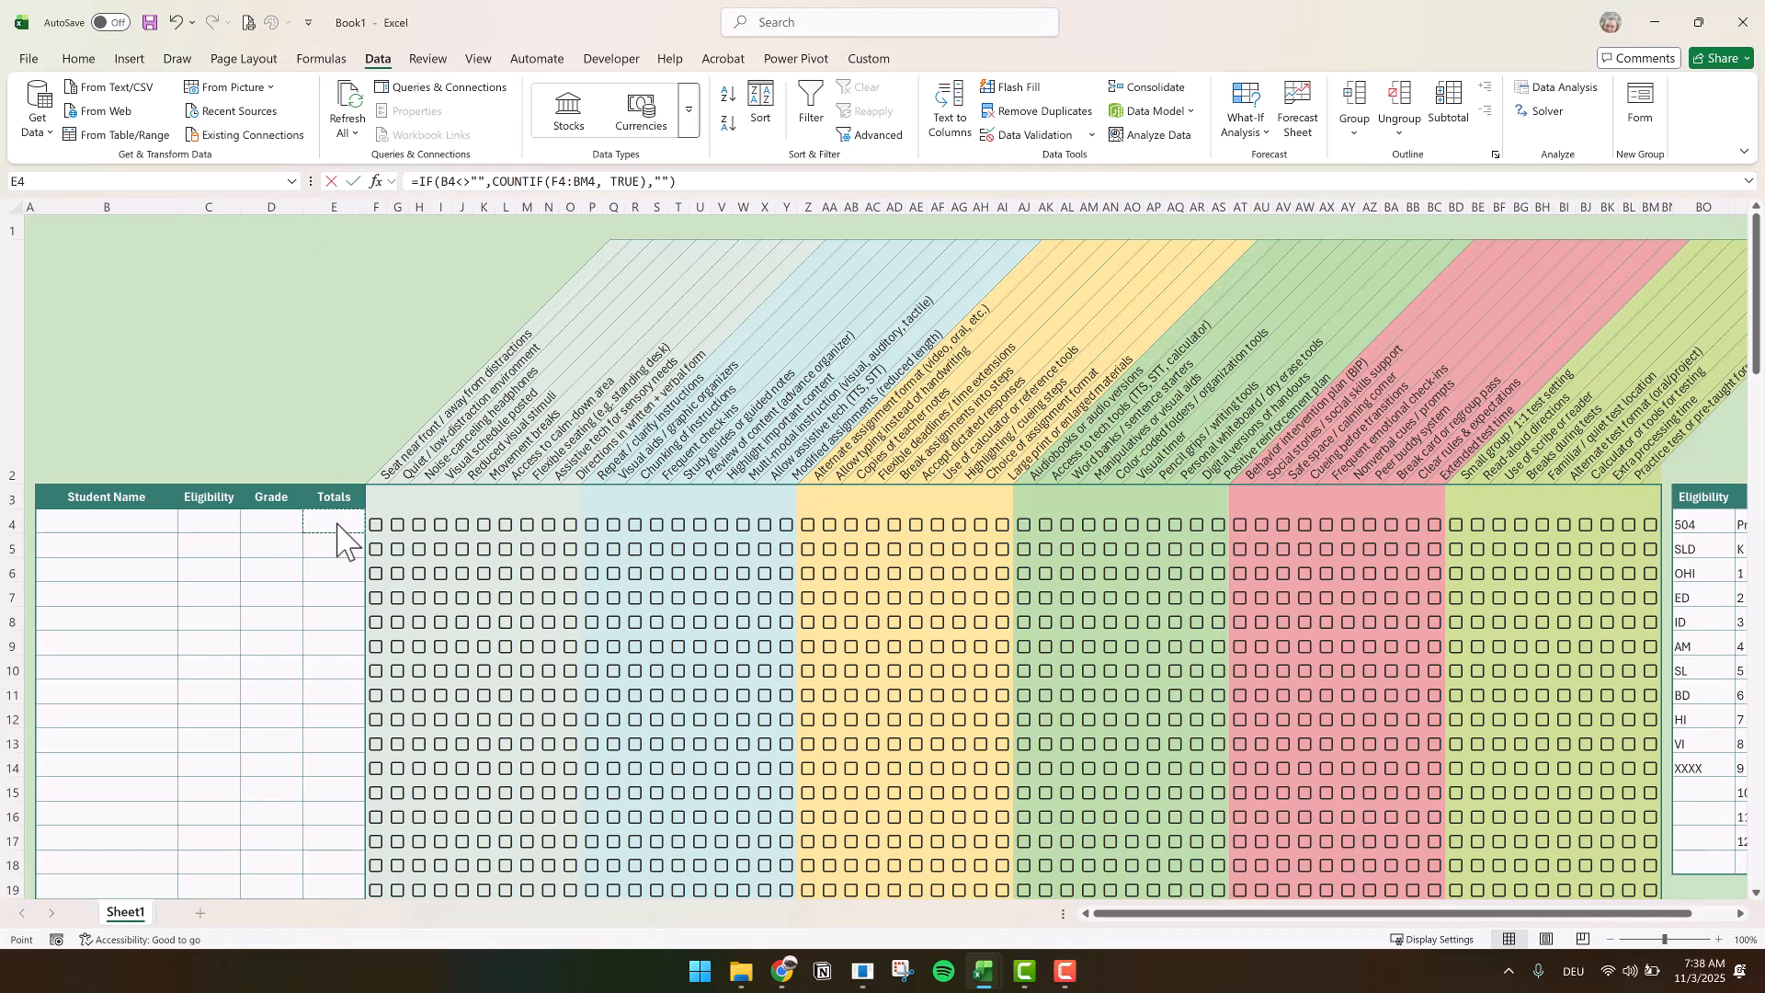
{"action": "left_click", "coordinate": [420, 181]}
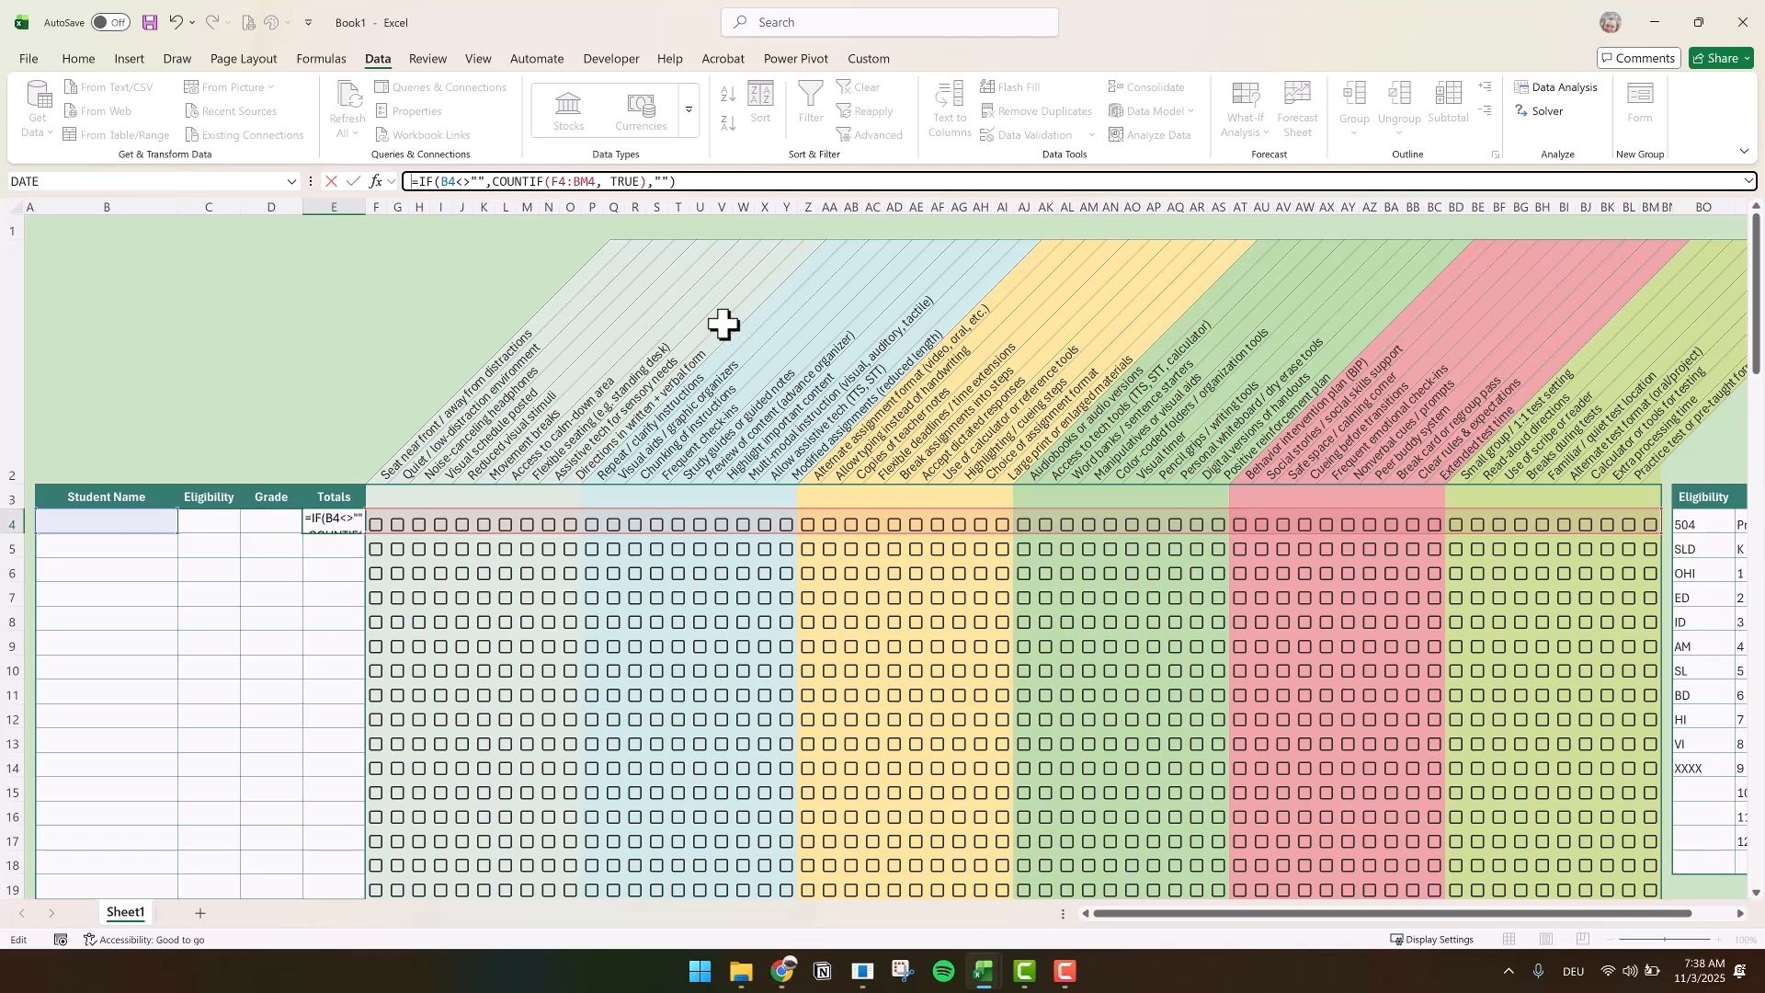
{"action": "left_click", "coordinate": [353, 182]}
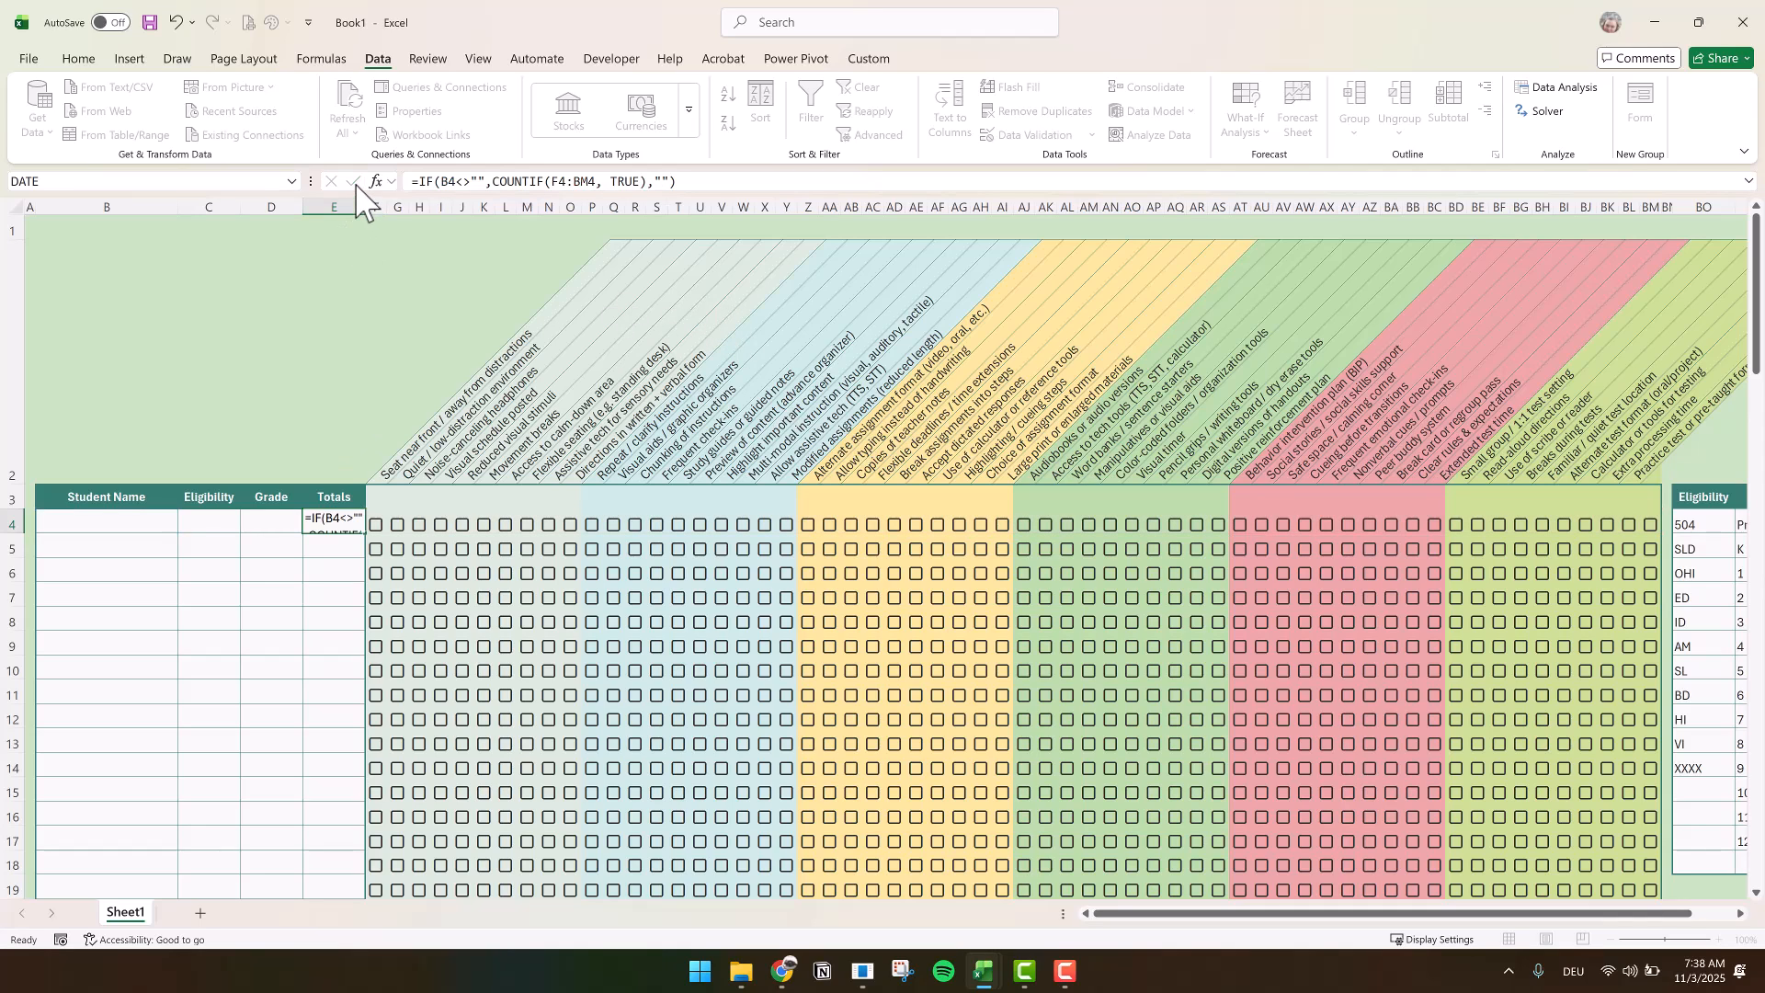
Tick the checkbox in F4 and enter a student's name in B4 to test the total
{"action": "left_click", "coordinate": [377, 528]}
{"action": "left_click", "coordinate": [140, 519]}
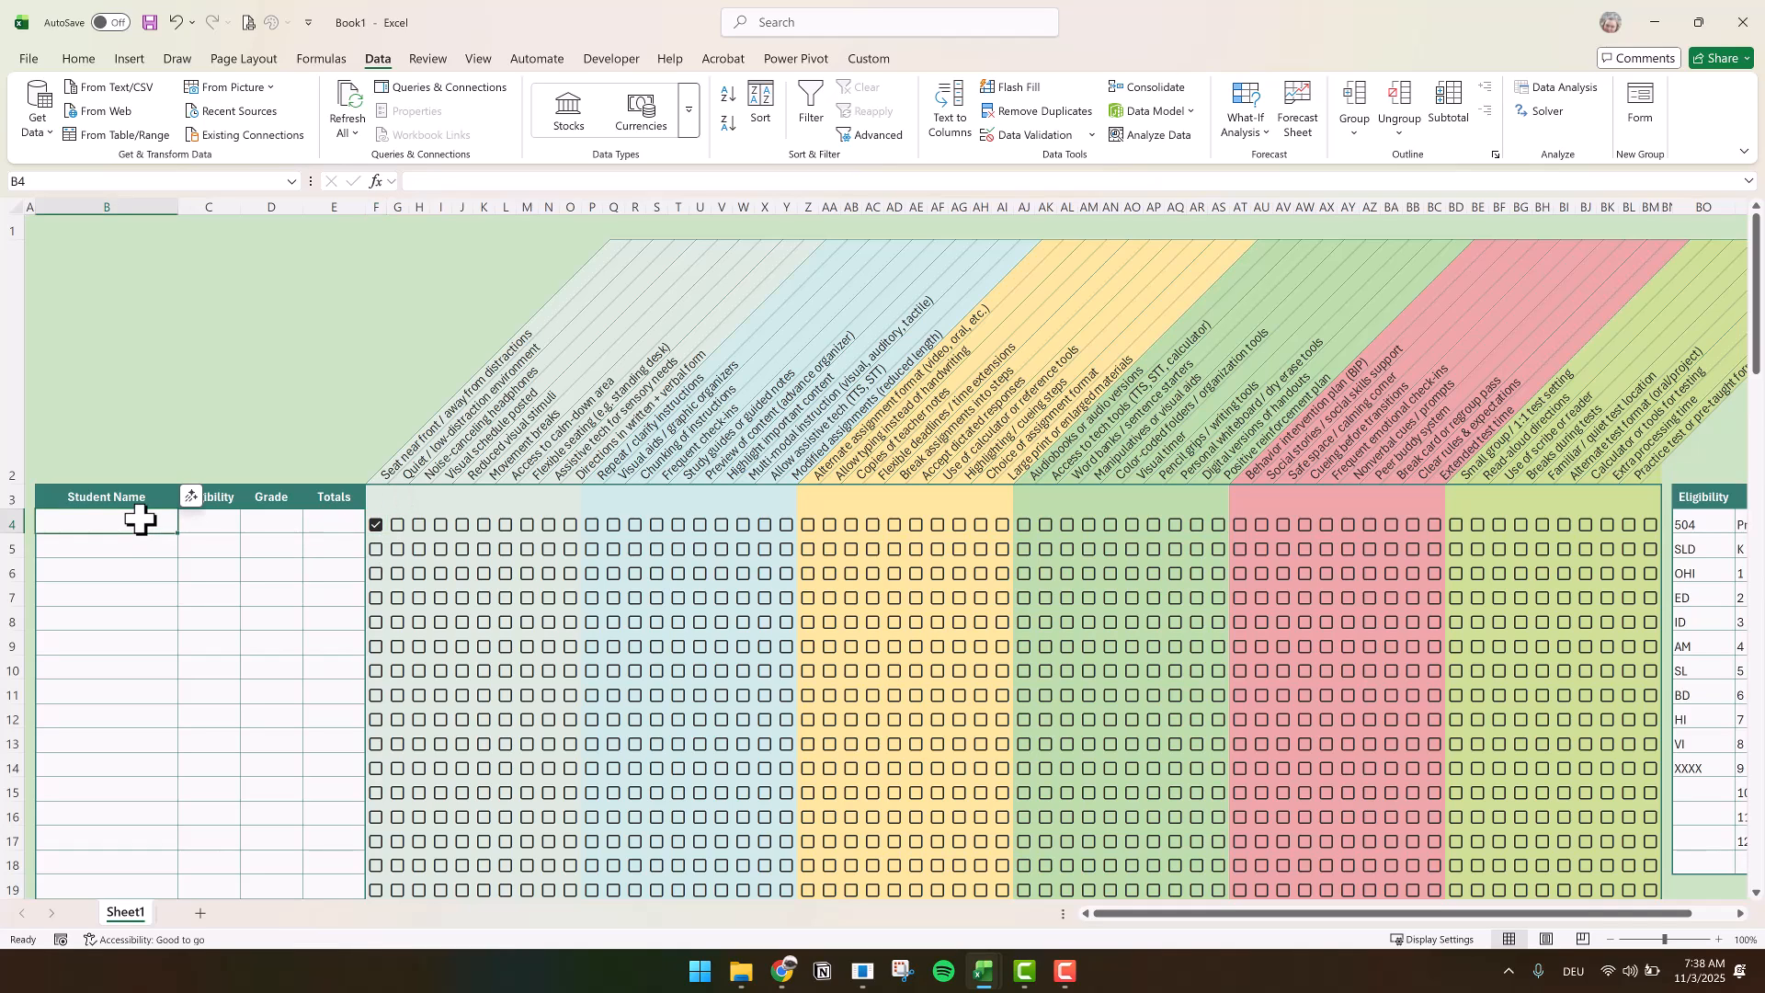
{"action": "type", "text": "Anna"}
{"action": "key", "text": "Return"}
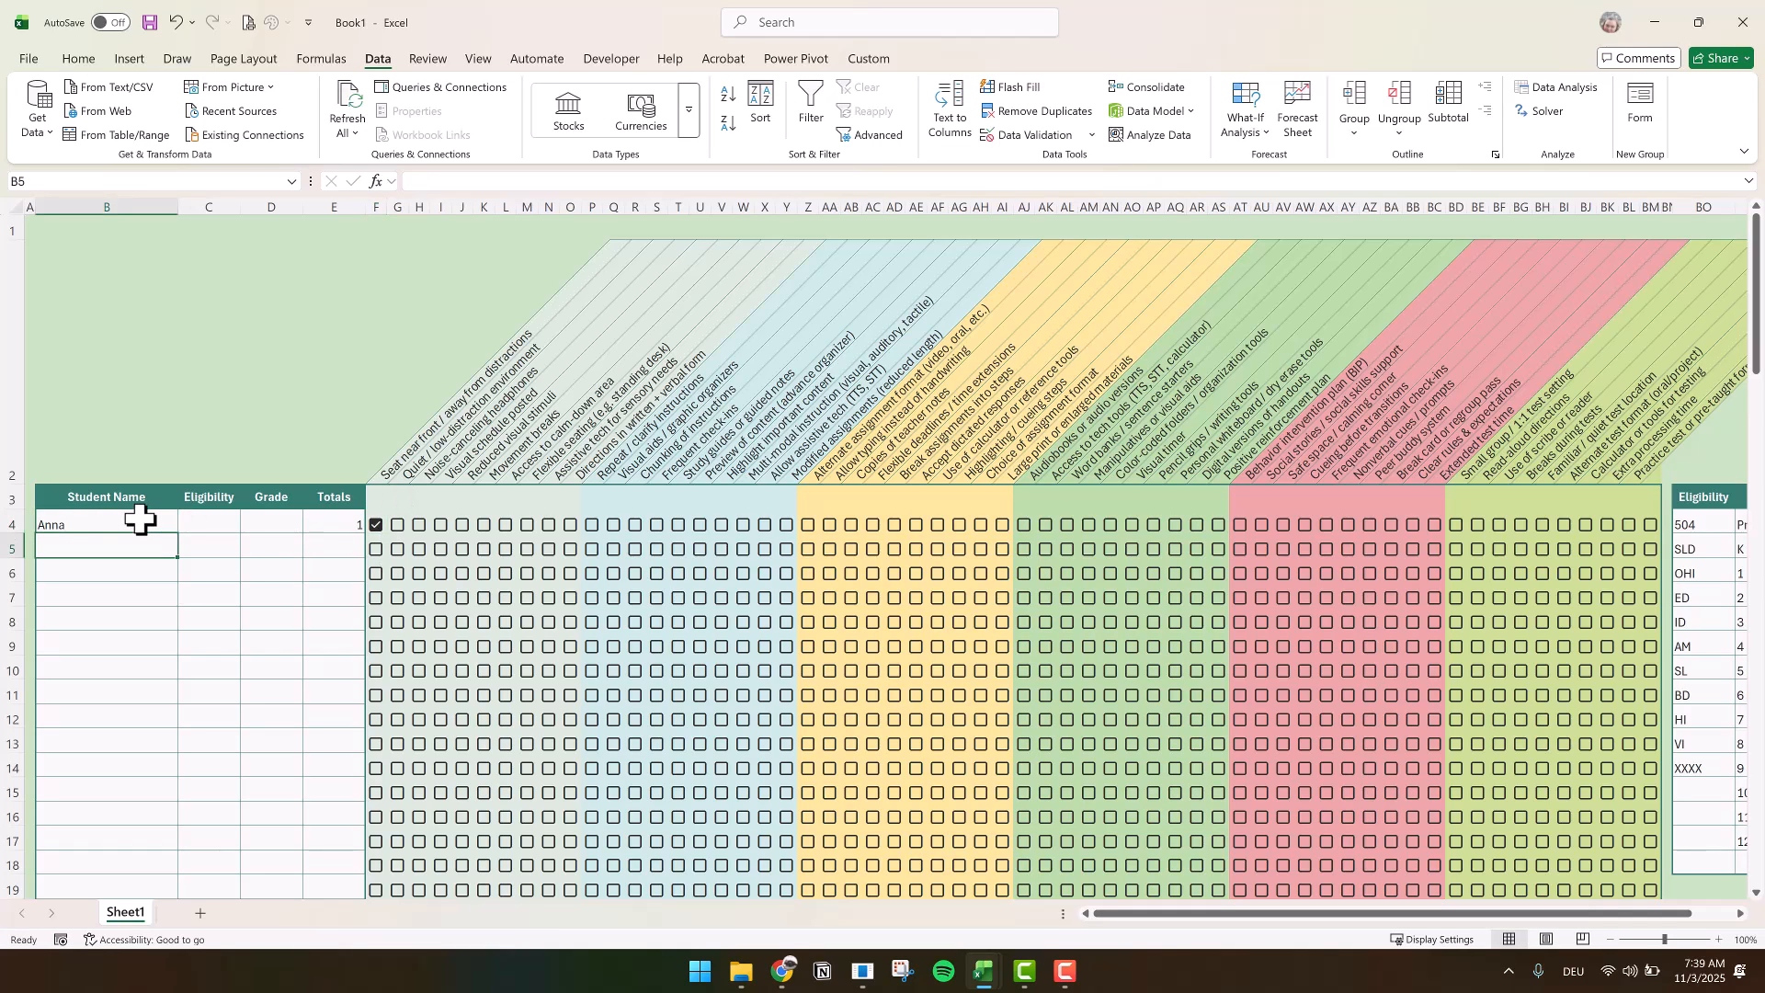
Untick the checkbox in F4 for the first student
{"action": "key", "text": "Up"}
{"action": "key", "text": "Tab"}
{"action": "key", "text": "Tab"}
{"action": "key", "text": "Tab"}
{"action": "key", "text": "Tab"}
{"action": "key", "text": "space"}
{"action": "key", "text": "Return"}
Enter a second student's name in B5 and tick the checkboxes in I5, K5, Y5, AC5, AI5 and AM5
{"action": "type", "text": "Daria"}
{"action": "left_click", "coordinate": [440, 555]}
{"action": "left_click", "coordinate": [786, 550]}
{"action": "left_click", "coordinate": [872, 550]}
{"action": "left_click", "coordinate": [1002, 551]}
{"action": "left_click", "coordinate": [1089, 550]}
Choose OHI as the eligibility and 5 as the grade for the student in row 5
{"action": "left_click", "coordinate": [208, 547]}
{"action": "left_click", "coordinate": [247, 551]}
{"action": "left_click", "coordinate": [207, 598]}
{"action": "left_click", "coordinate": [282, 548]}
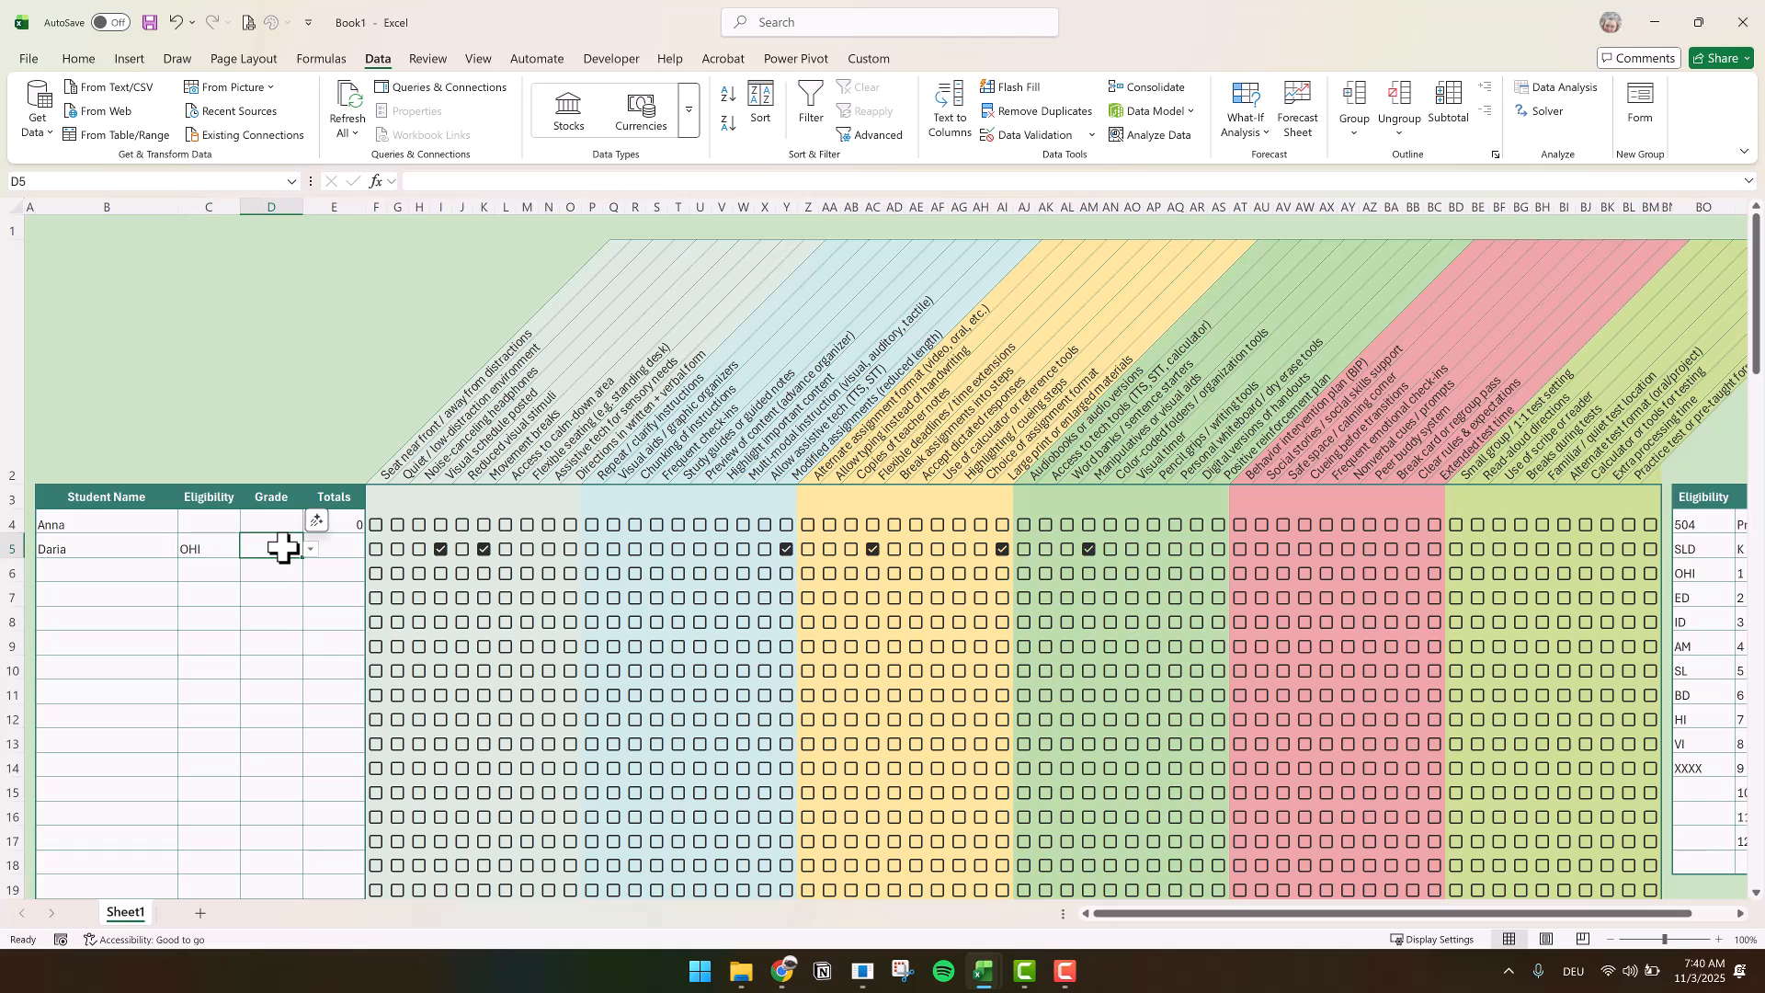
{"action": "left_click", "coordinate": [312, 549]}
{"action": "left_click", "coordinate": [276, 634]}
Fill the totals formula from E4 down the Totals column without formatting
{"action": "left_click", "coordinate": [359, 526]}
{"action": "double_click", "coordinate": [366, 534]}
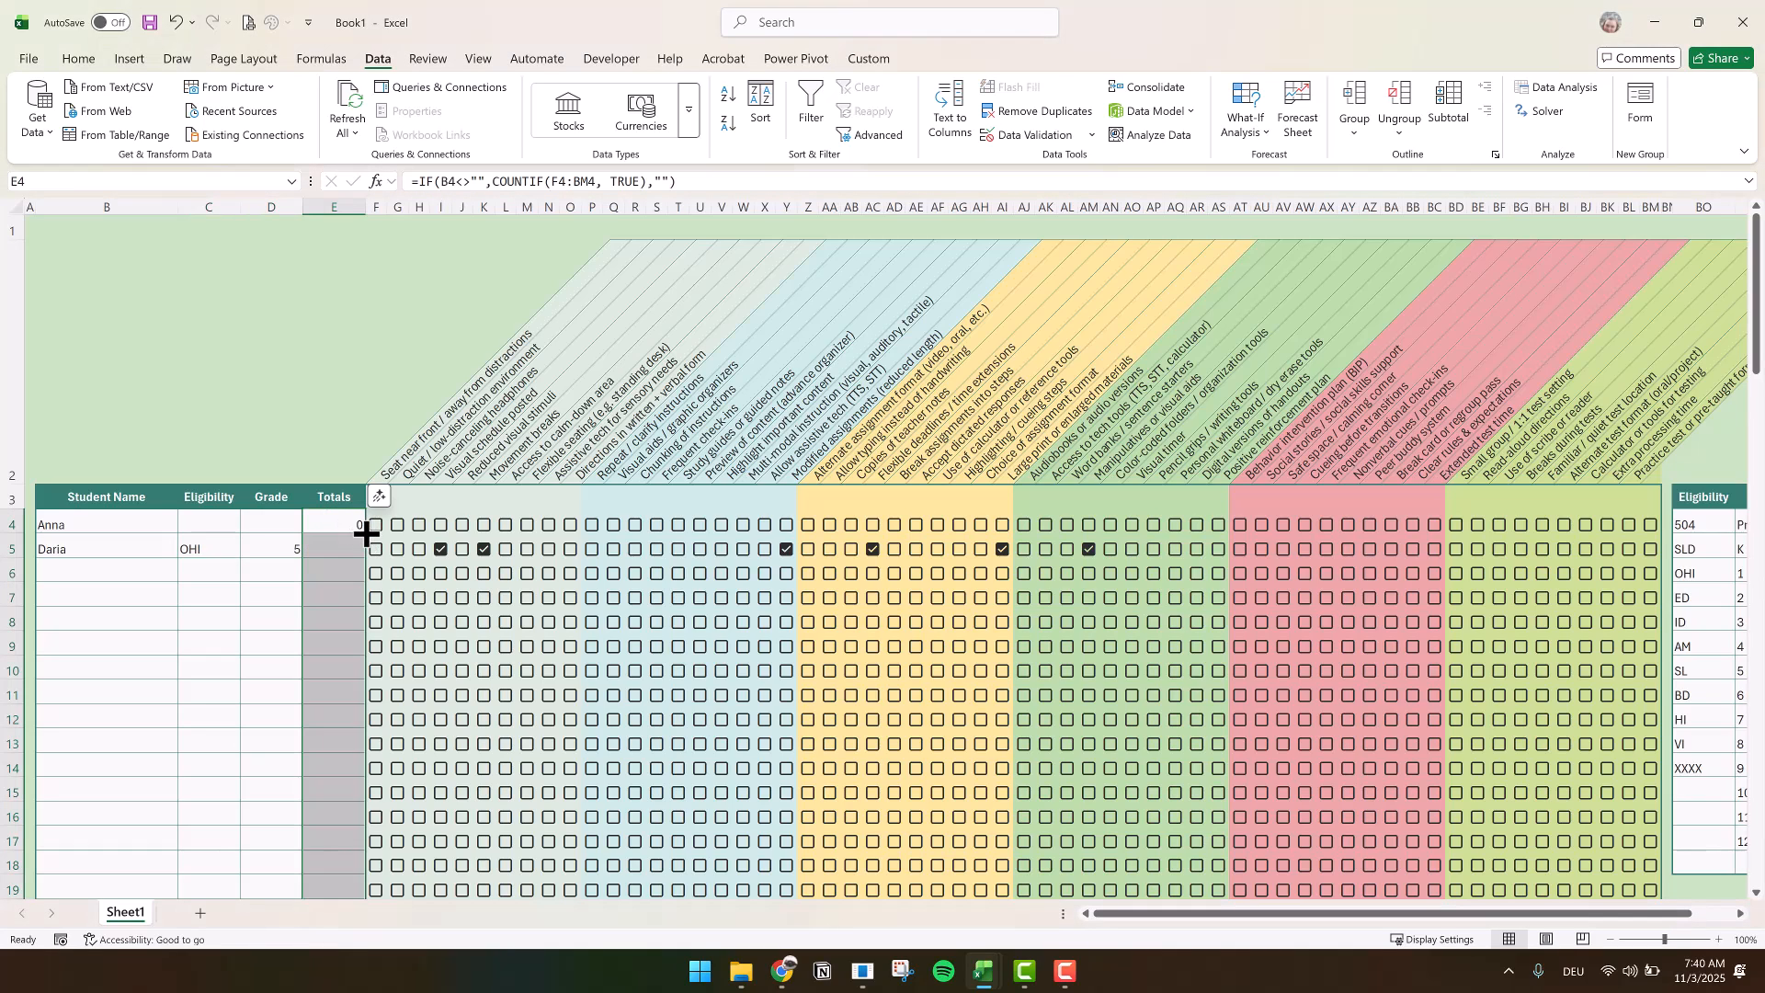
{"action": "left_click", "coordinate": [378, 890]}
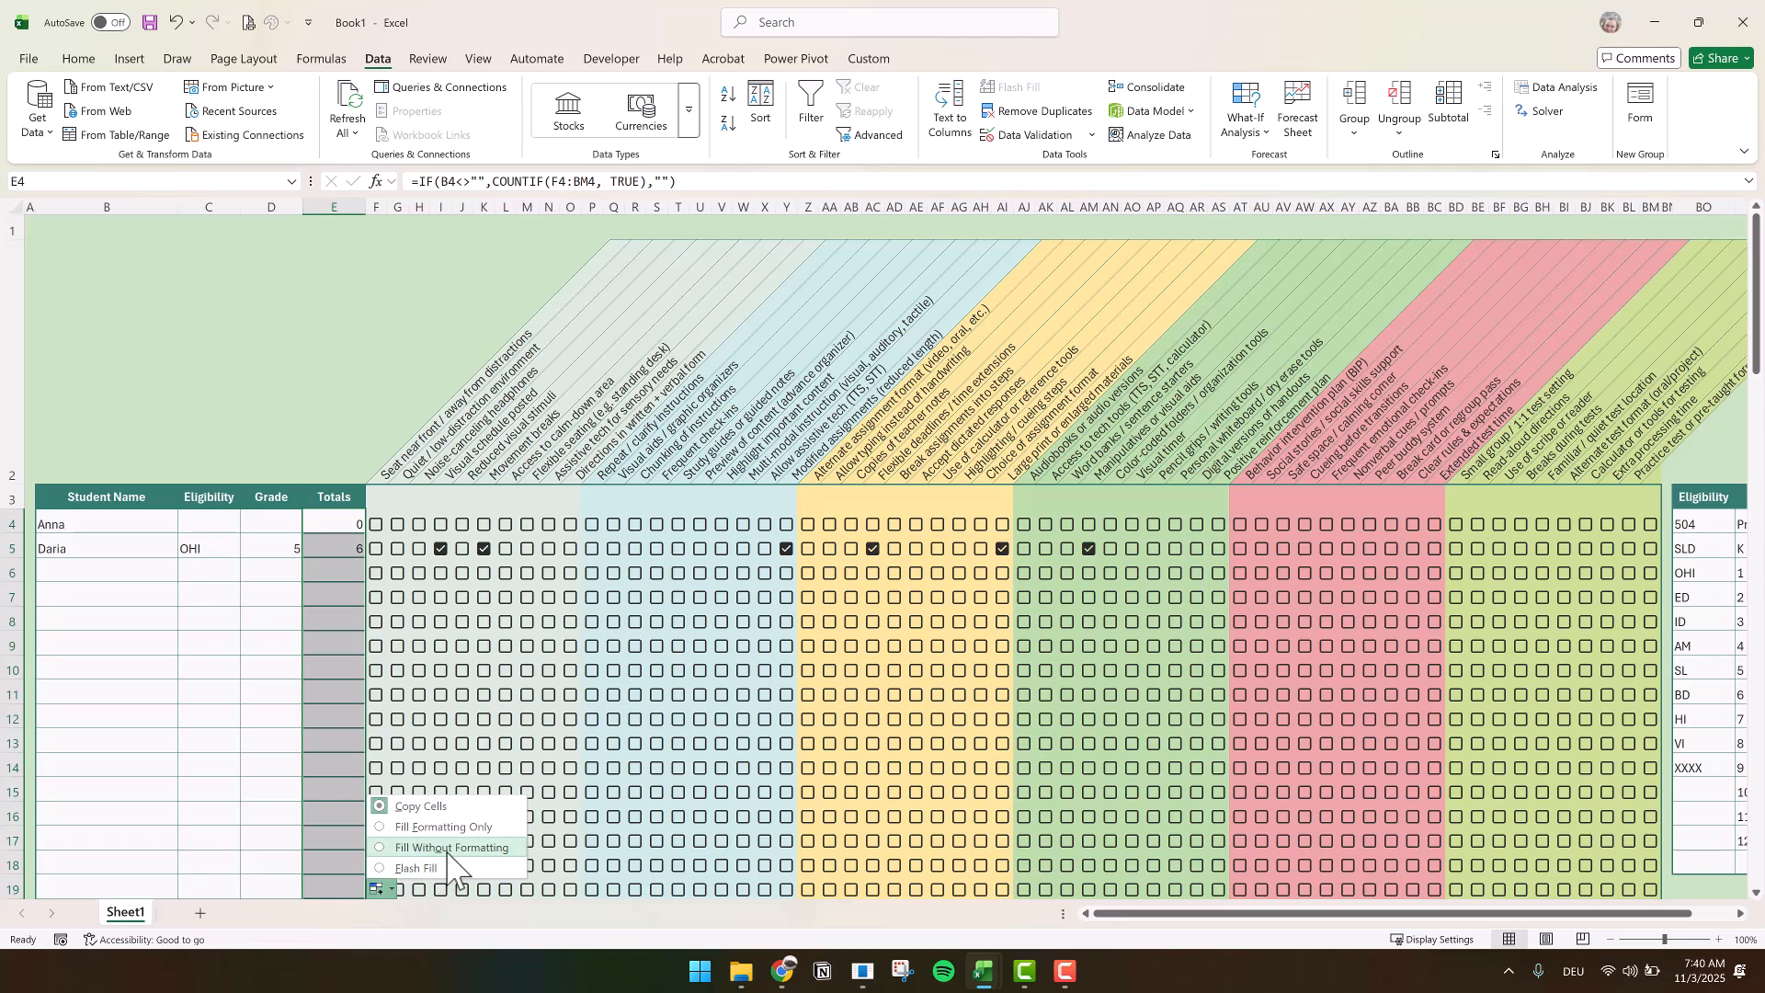